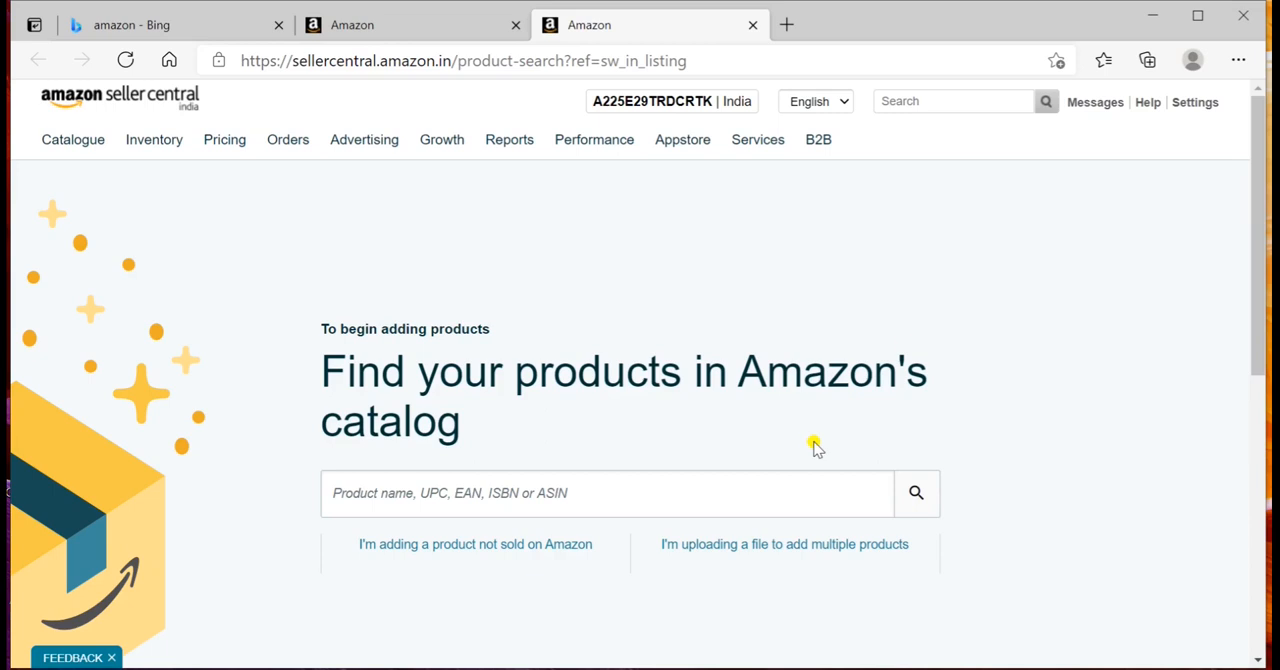
Step: Search the seller help for "gtin exemption"
click(963, 101)
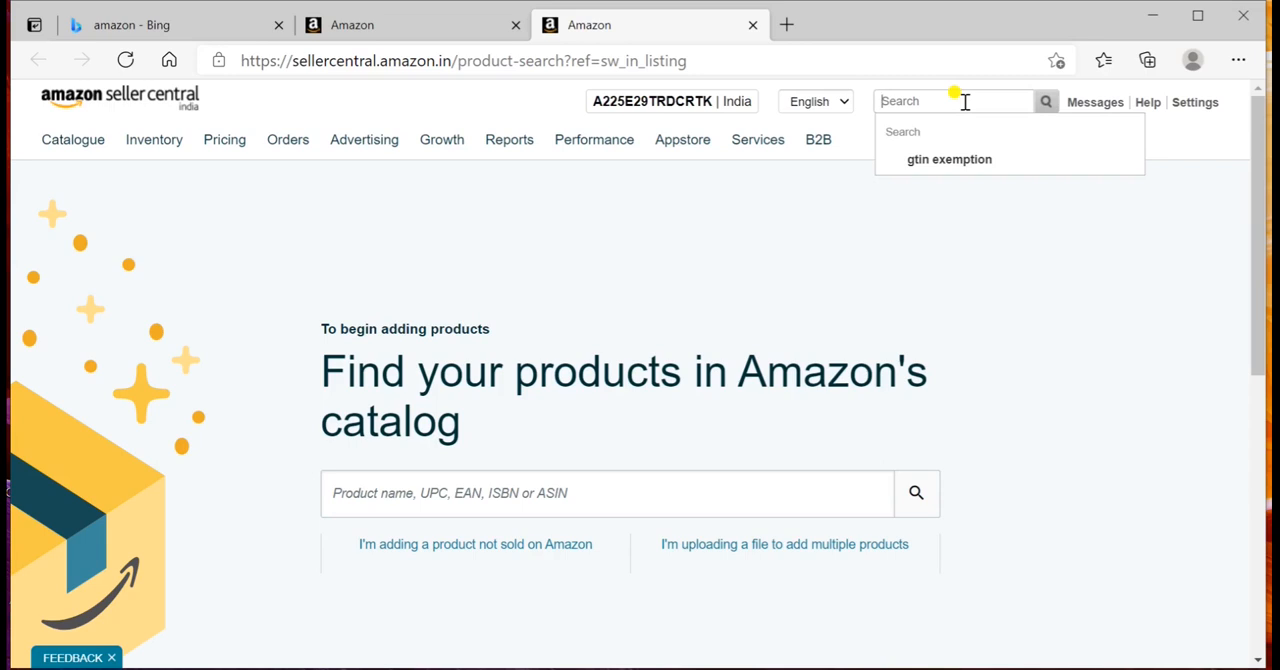
click(963, 163)
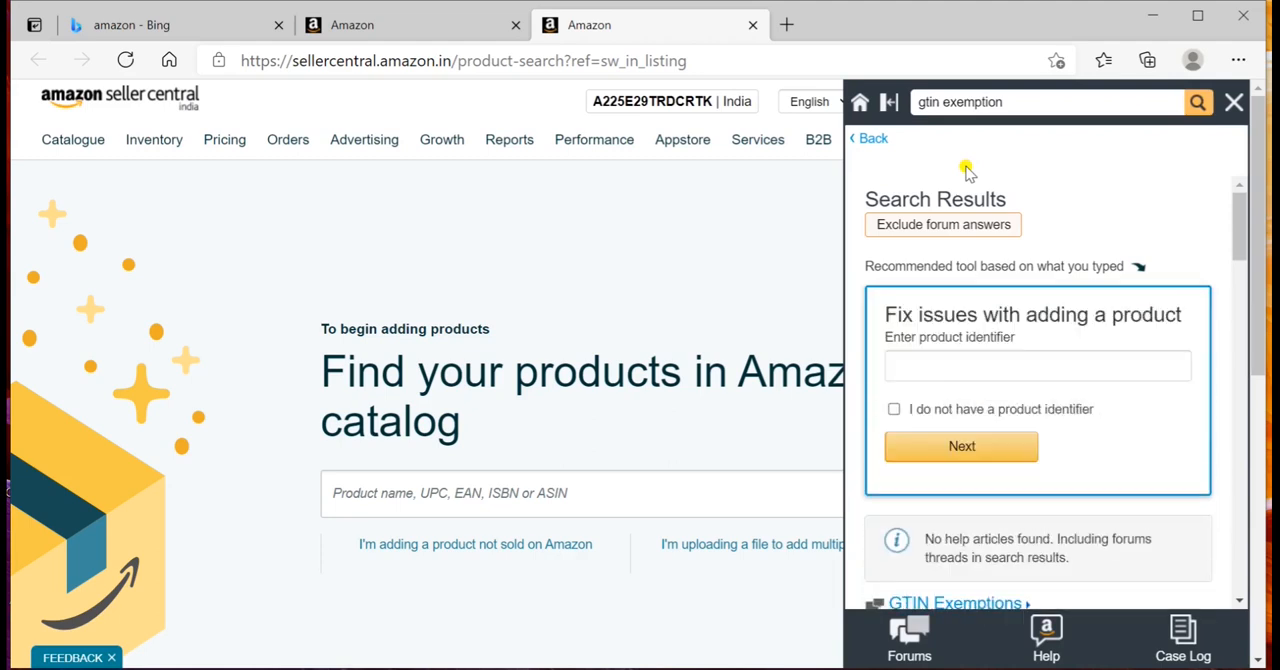
scroll(966, 168, down, 2)
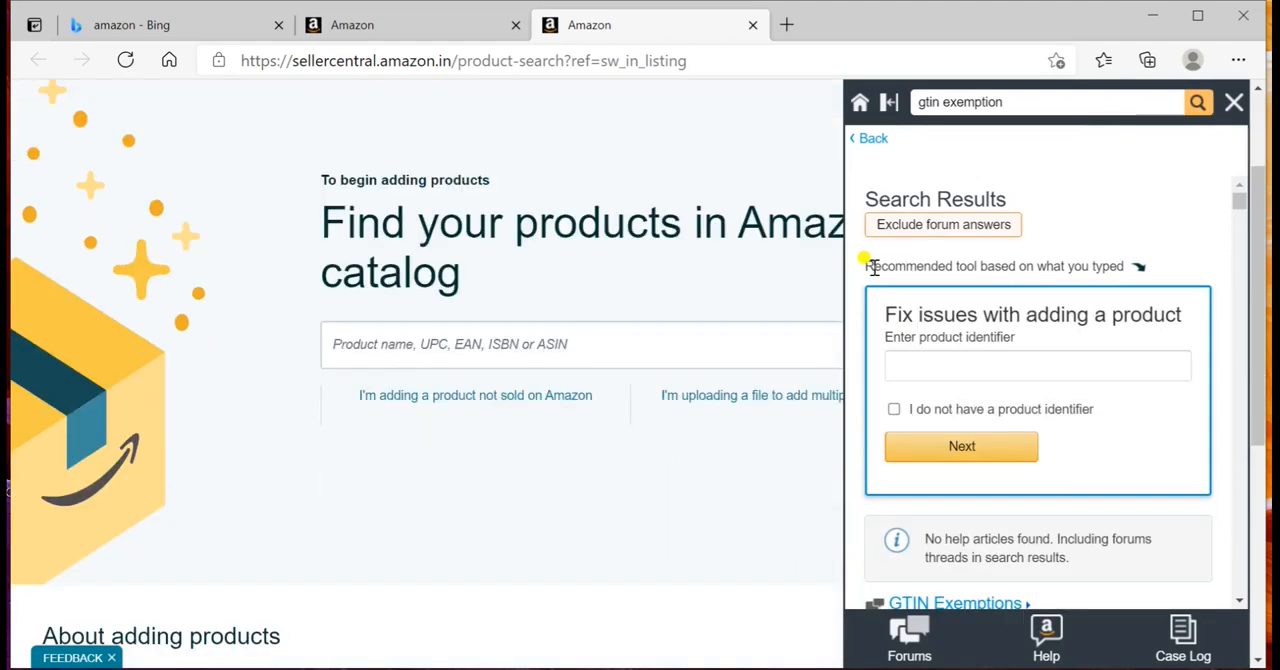
Step: Exclude forum answers from the results and open the article on listing products that do not have a Product ID
click(919, 230)
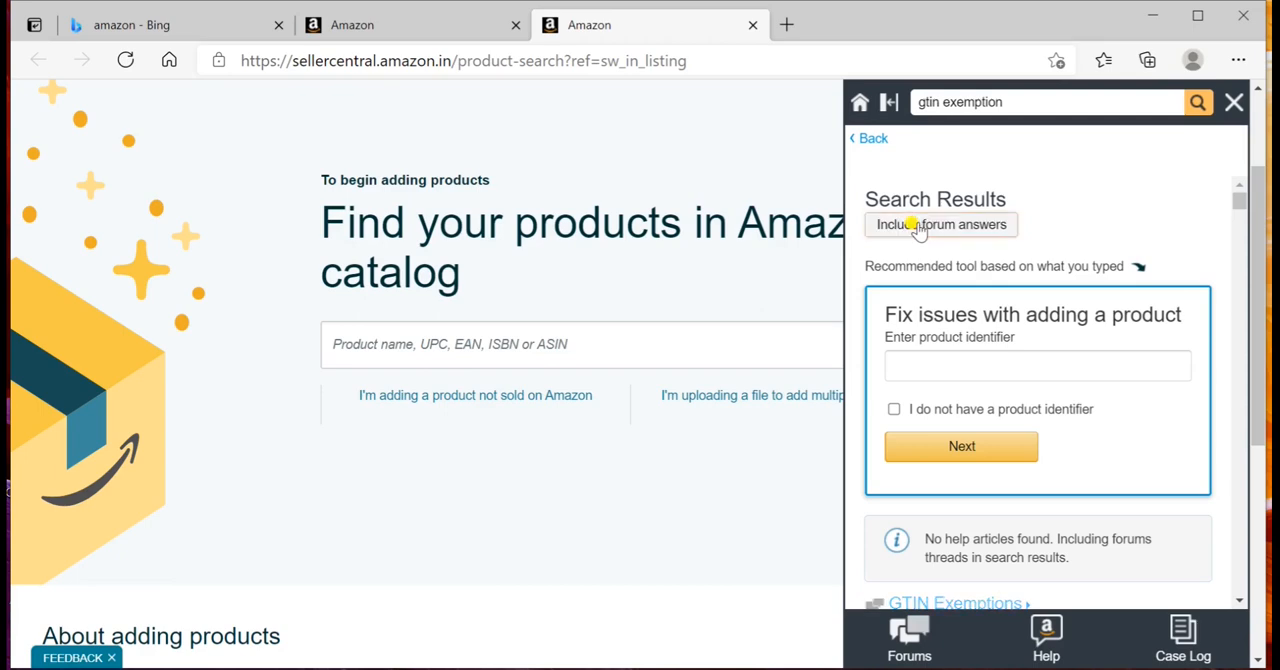
scroll(929, 287, down, 5)
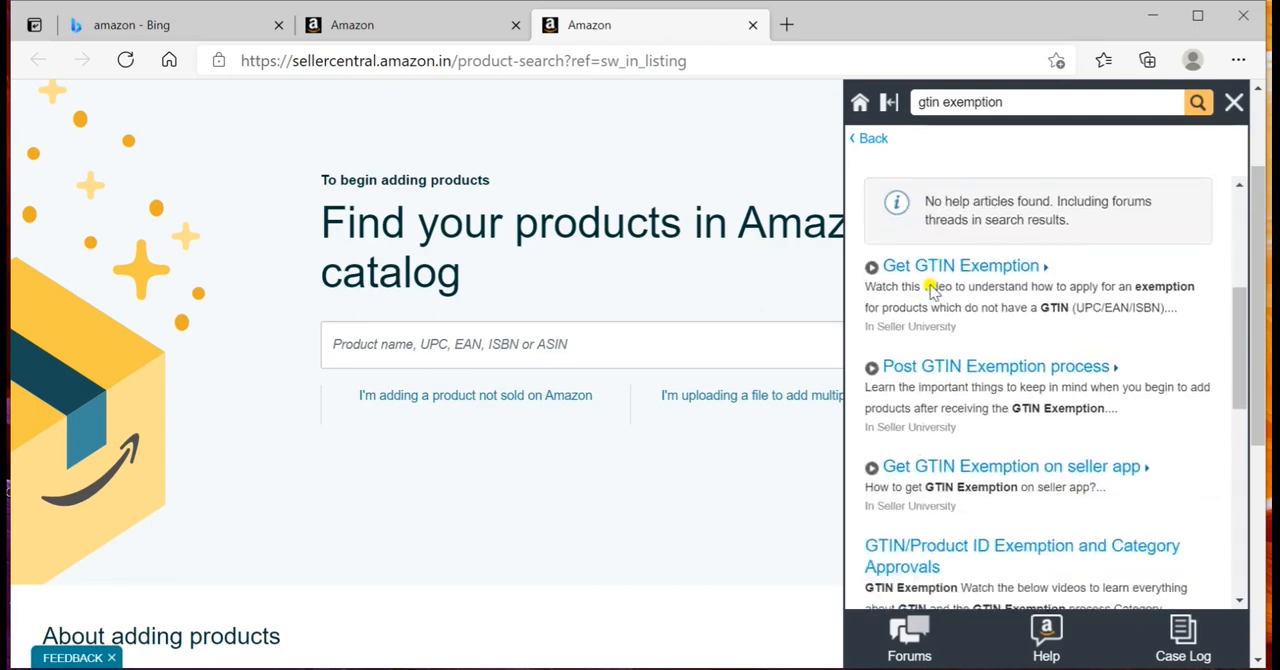
scroll(929, 287, down, 5)
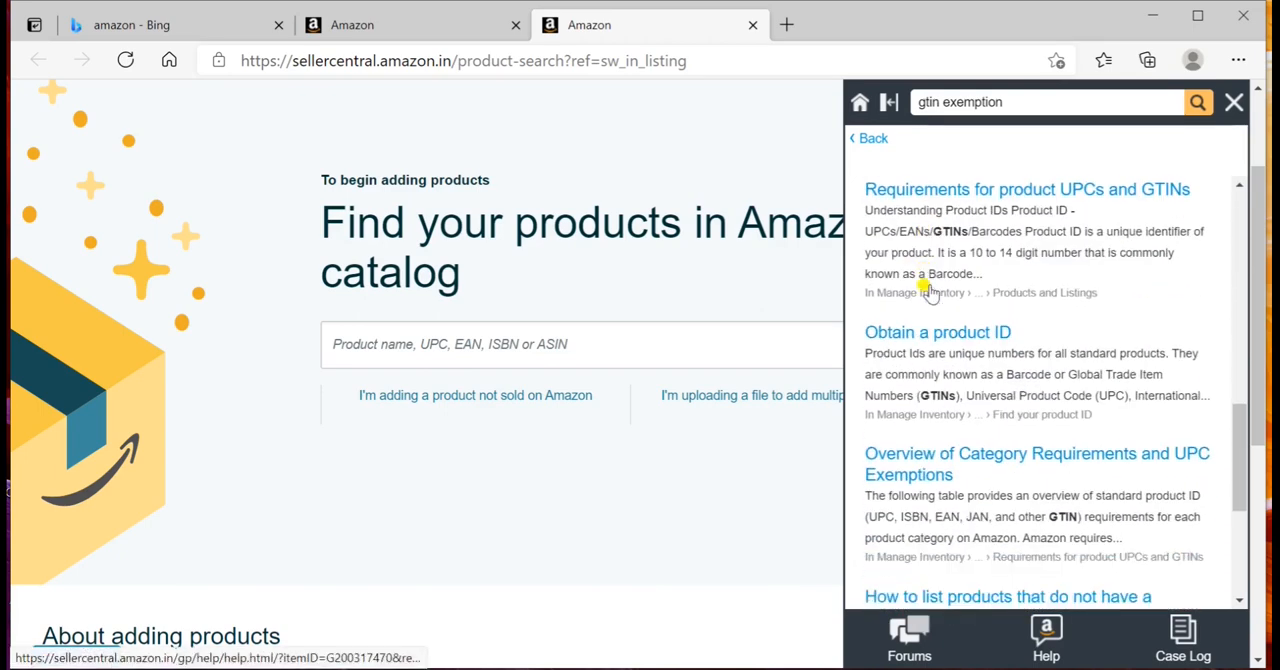
scroll(929, 287, down, 4)
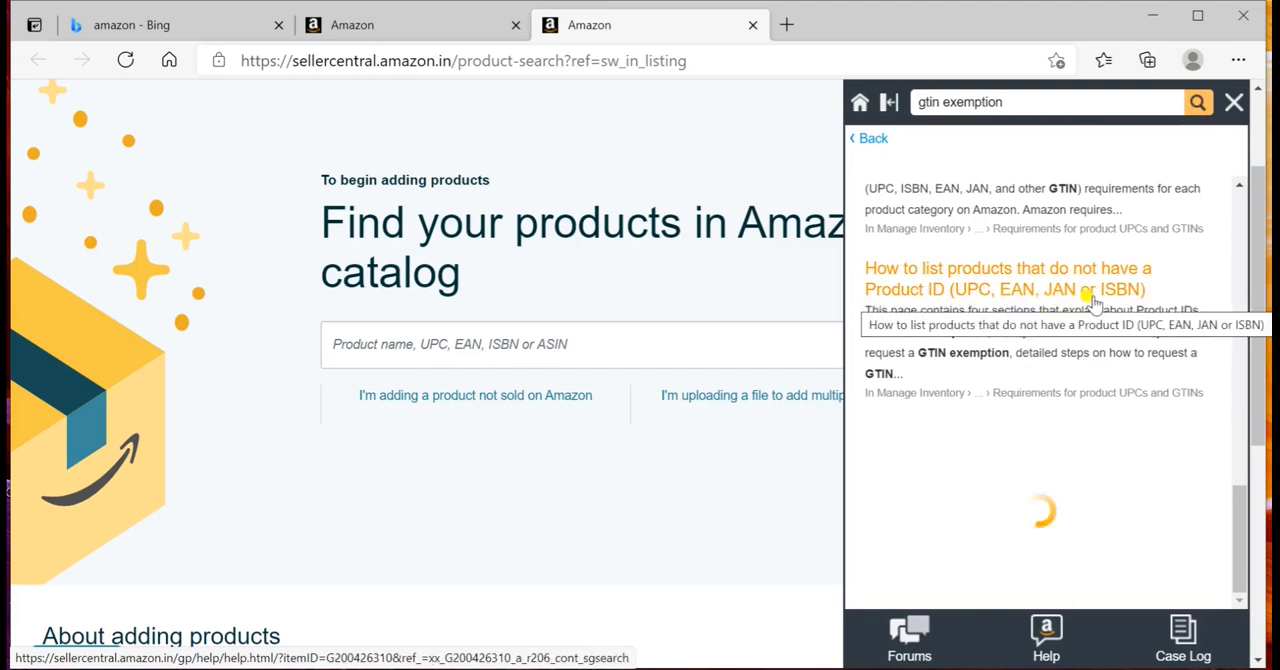
click(995, 287)
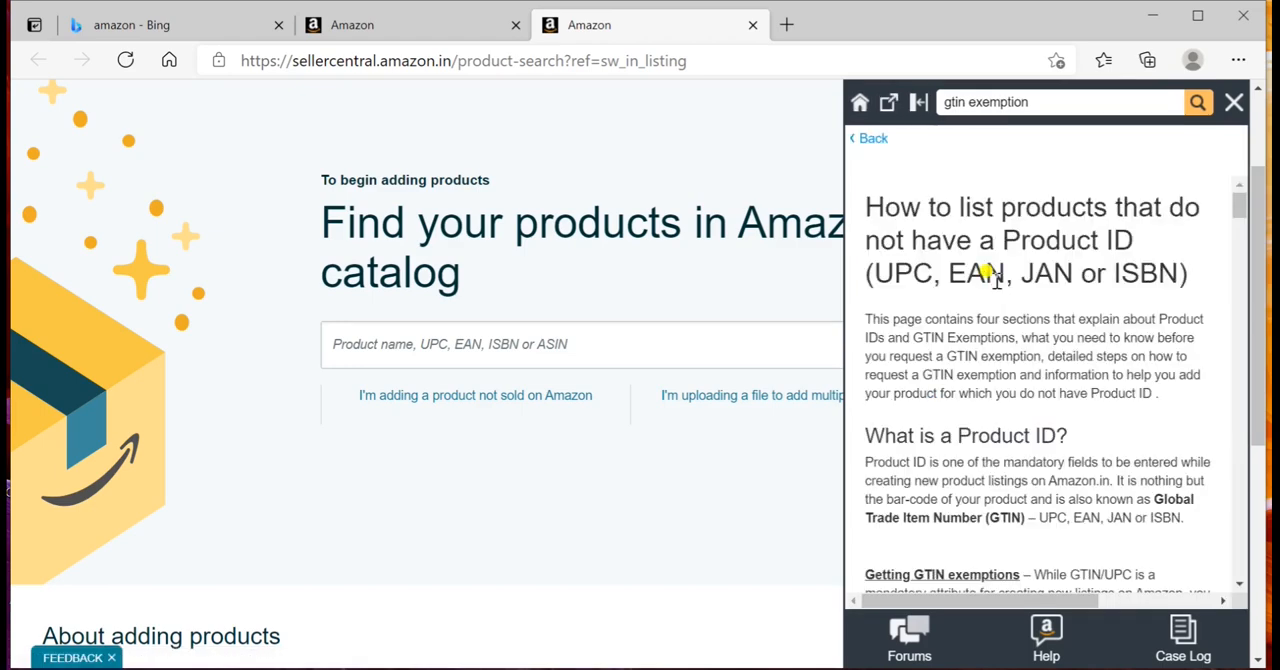
Step: Follow the article's Request Approval link to the GTIN exemption application and close the help pane there
scroll(962, 345, down, 10)
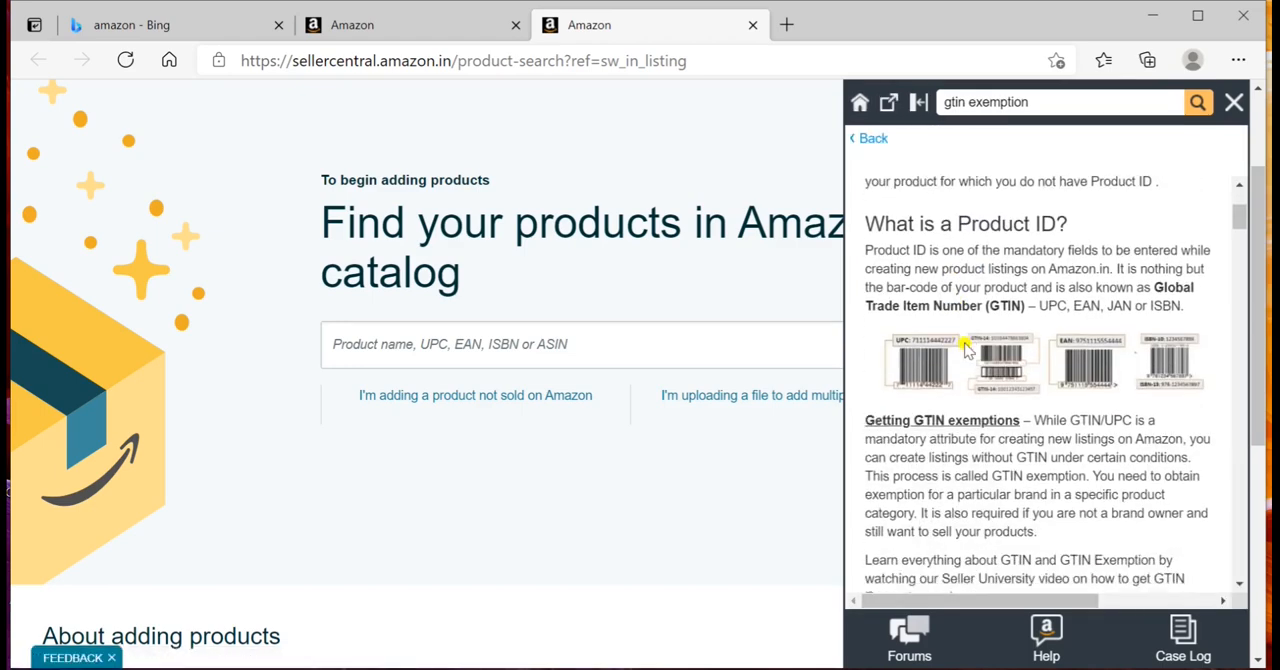
scroll(965, 346, down, 10)
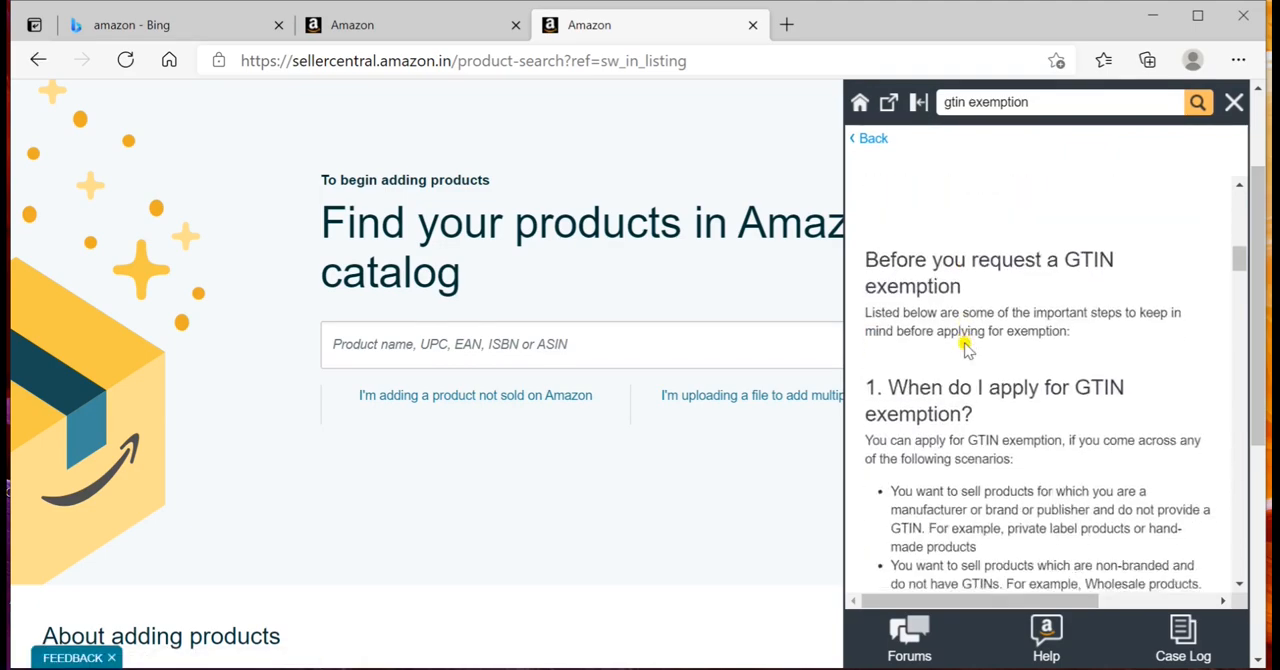
scroll(965, 343, down, 10)
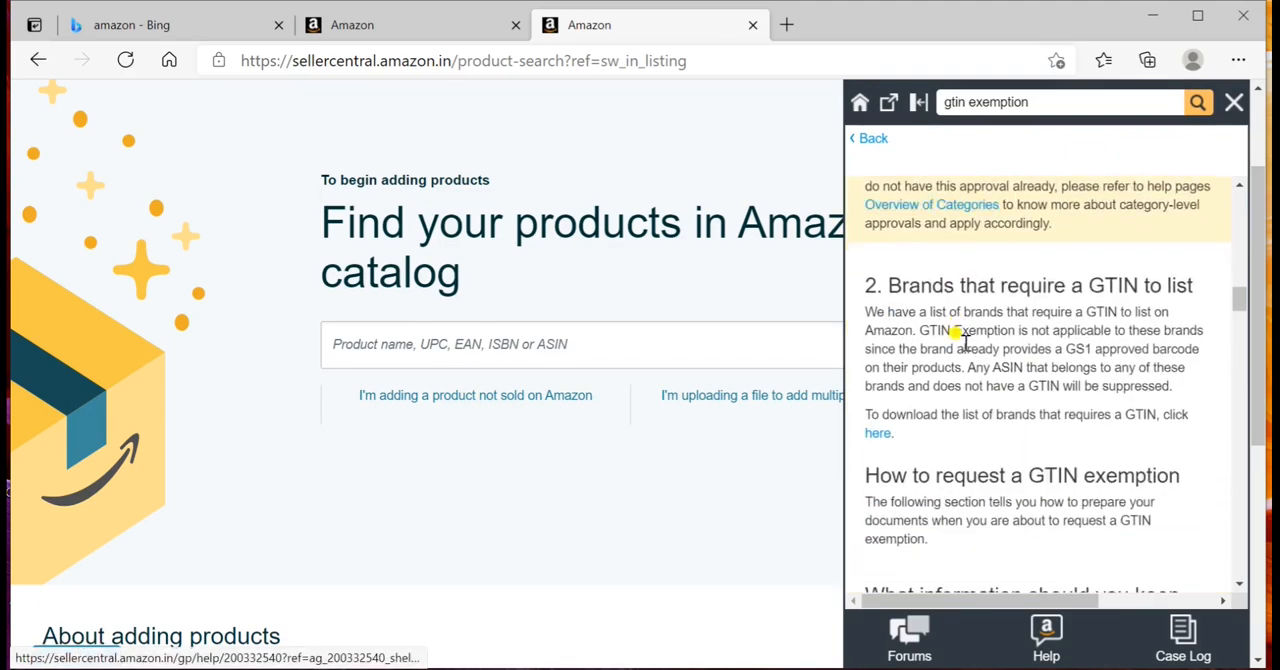
scroll(963, 345, down, 10)
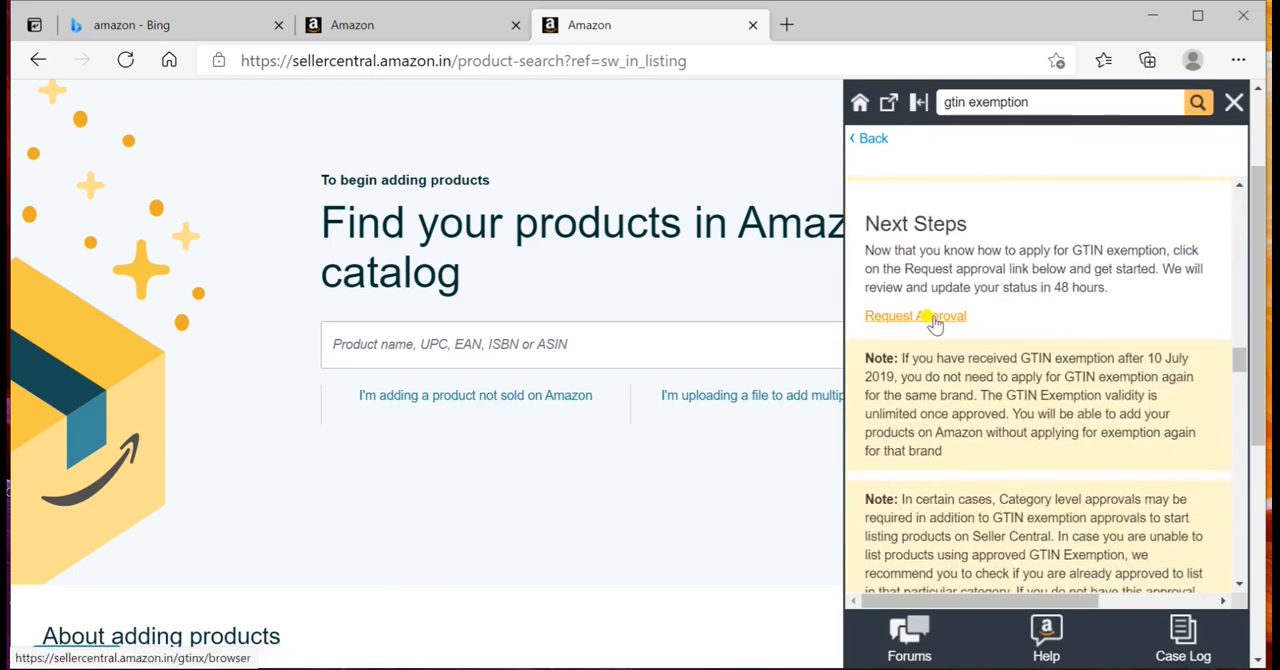
click(905, 318)
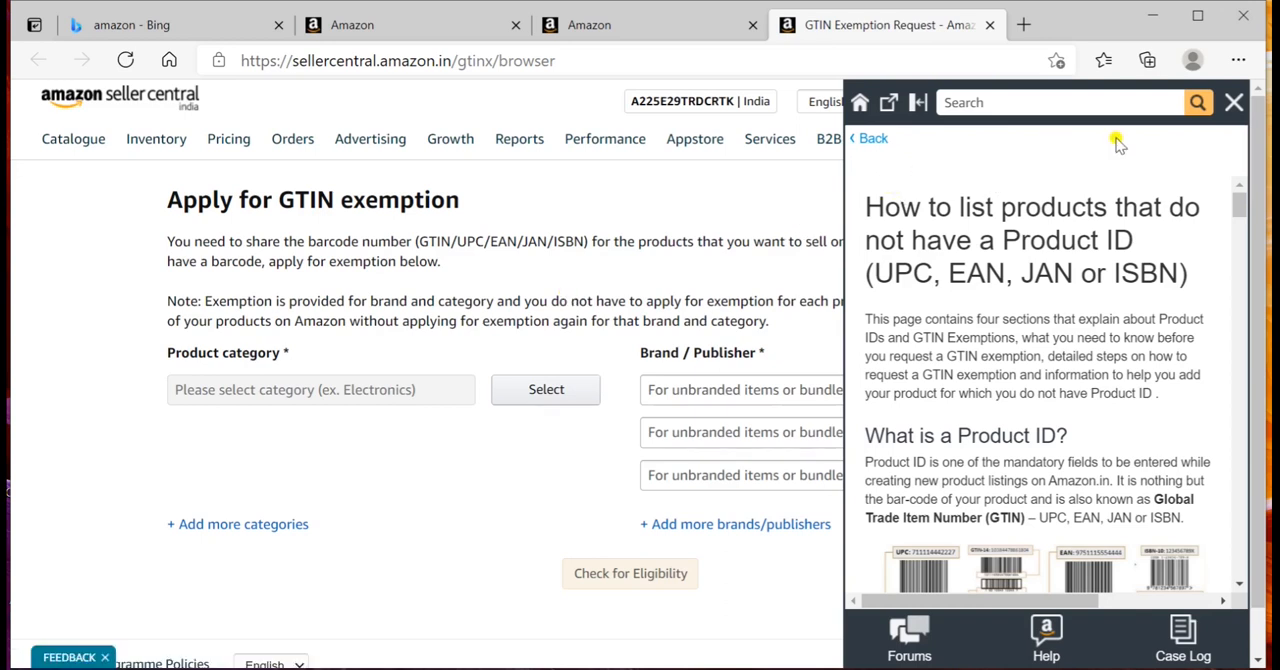
click(1233, 103)
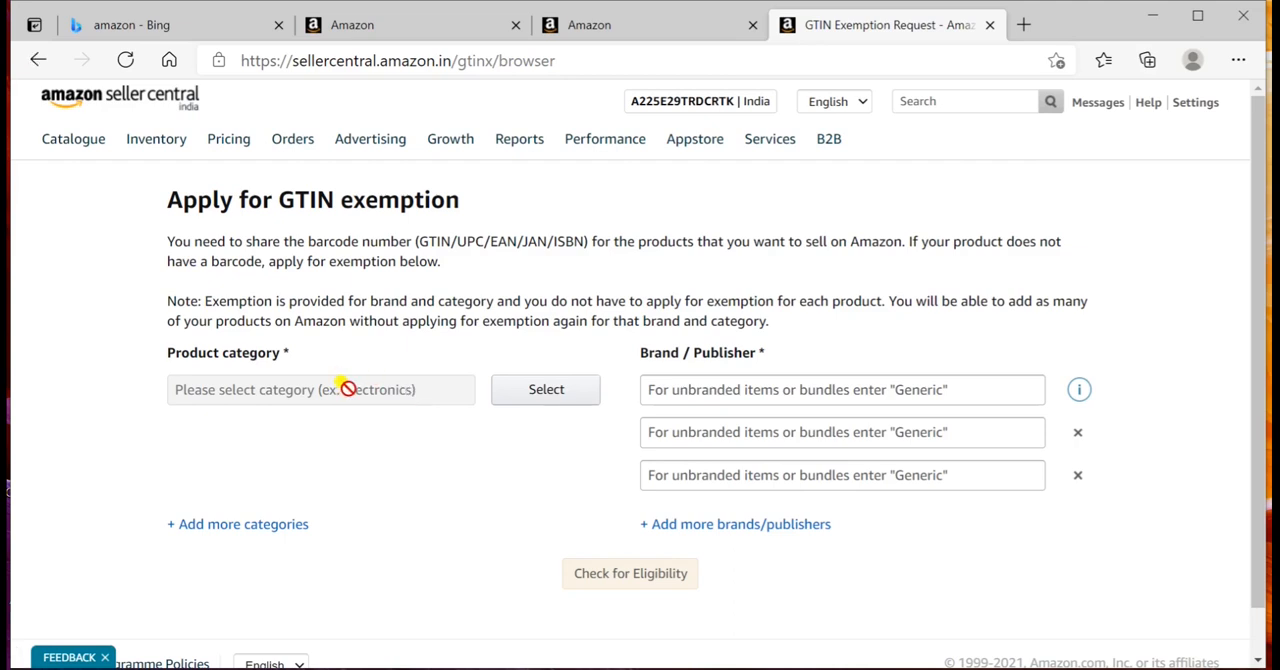
Step: Choose Home & Garden as the product category, enter the brand name and check the exemption eligibility
click(553, 393)
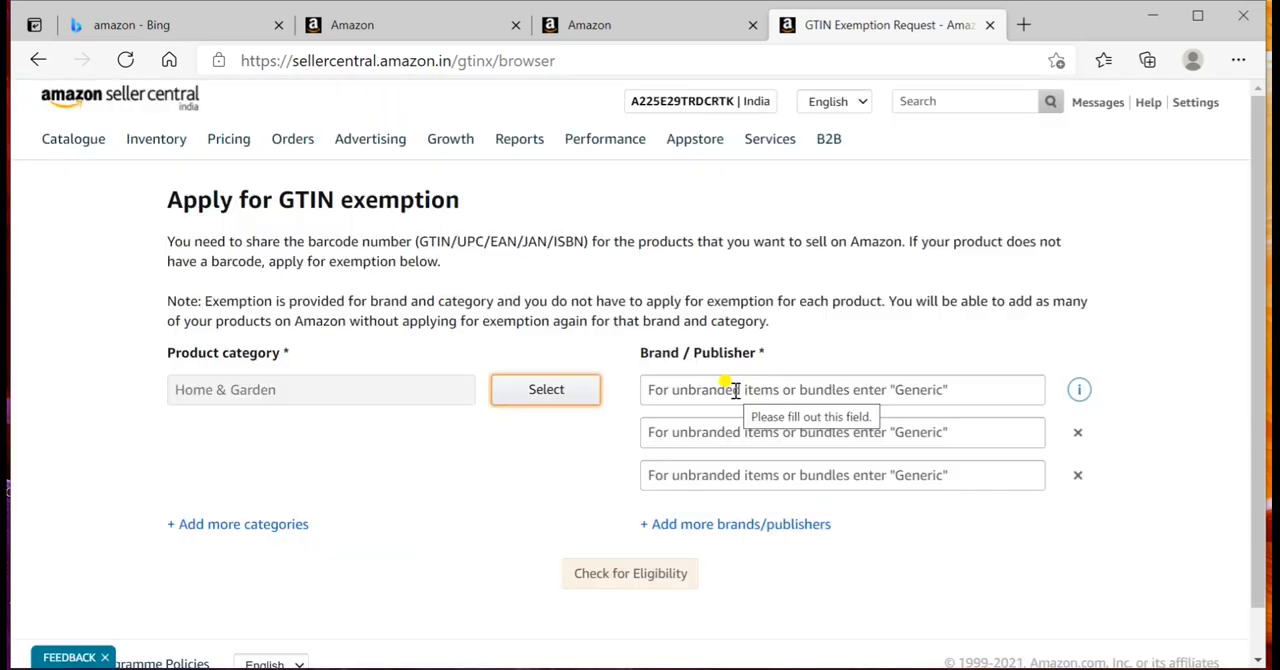
click(735, 390)
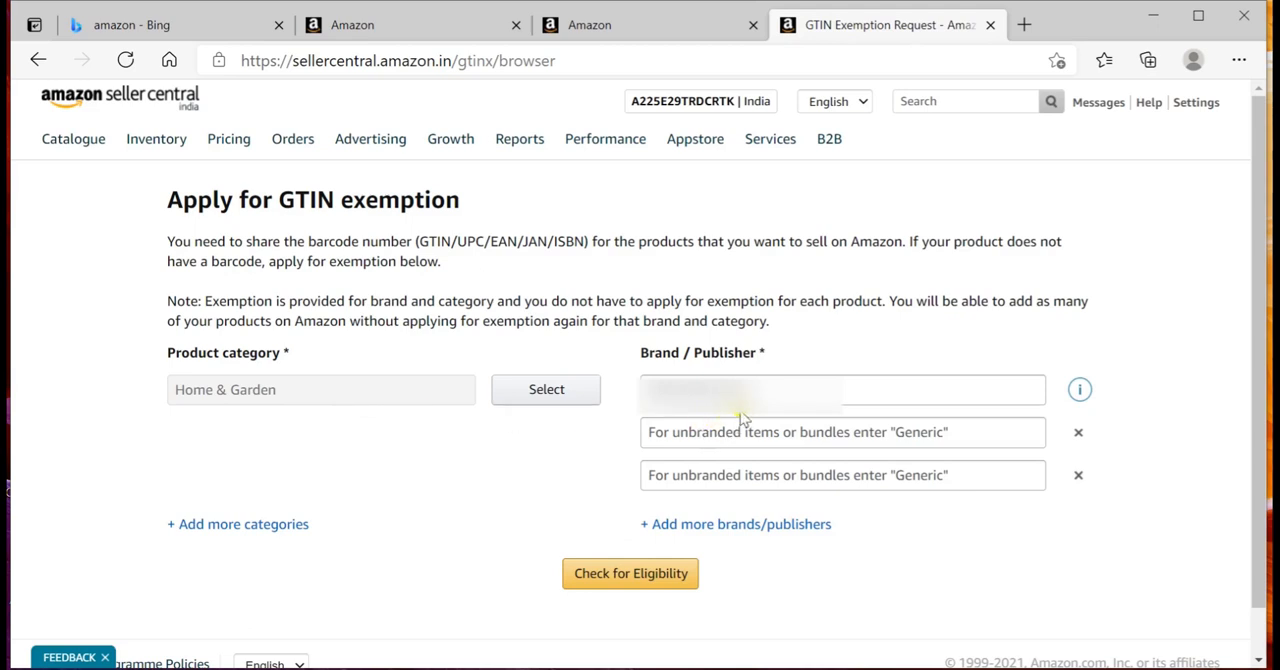
click(663, 575)
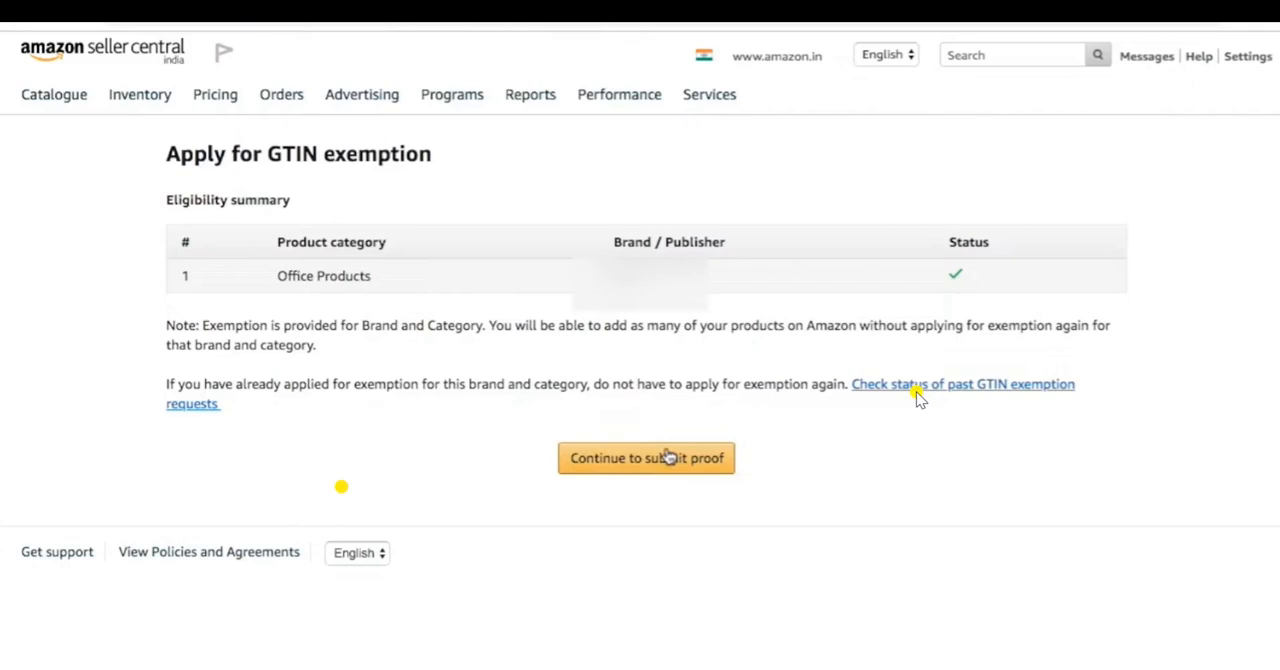
Step: Continue to submitting proof for the exemption and download the sample support letter
click(669, 456)
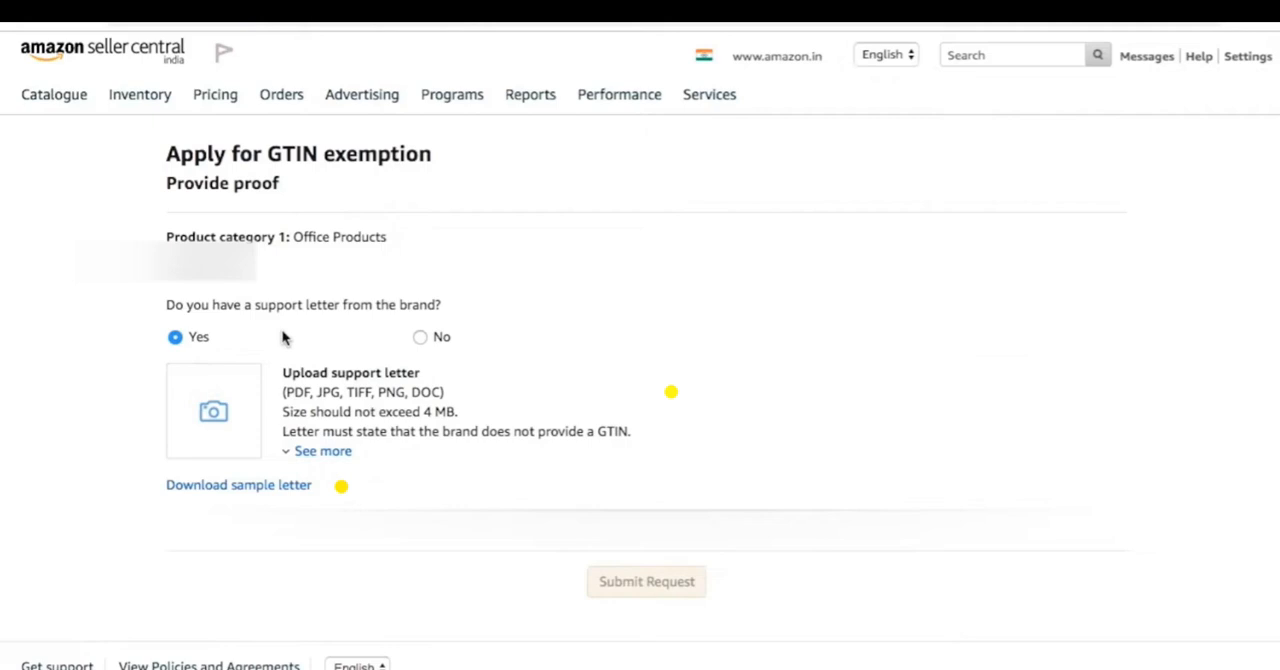
click(257, 489)
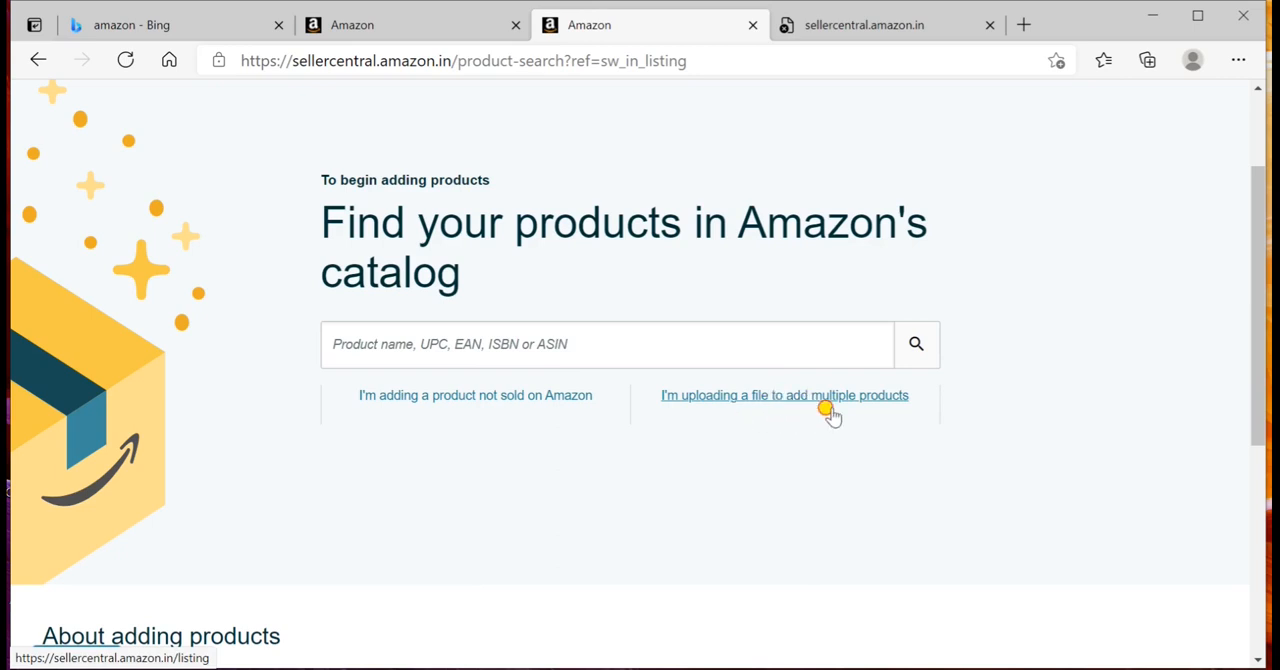
Step: Start adding a product not sold on Amazon and open the Home & Kitchen category
drag(828, 408, 506, 415)
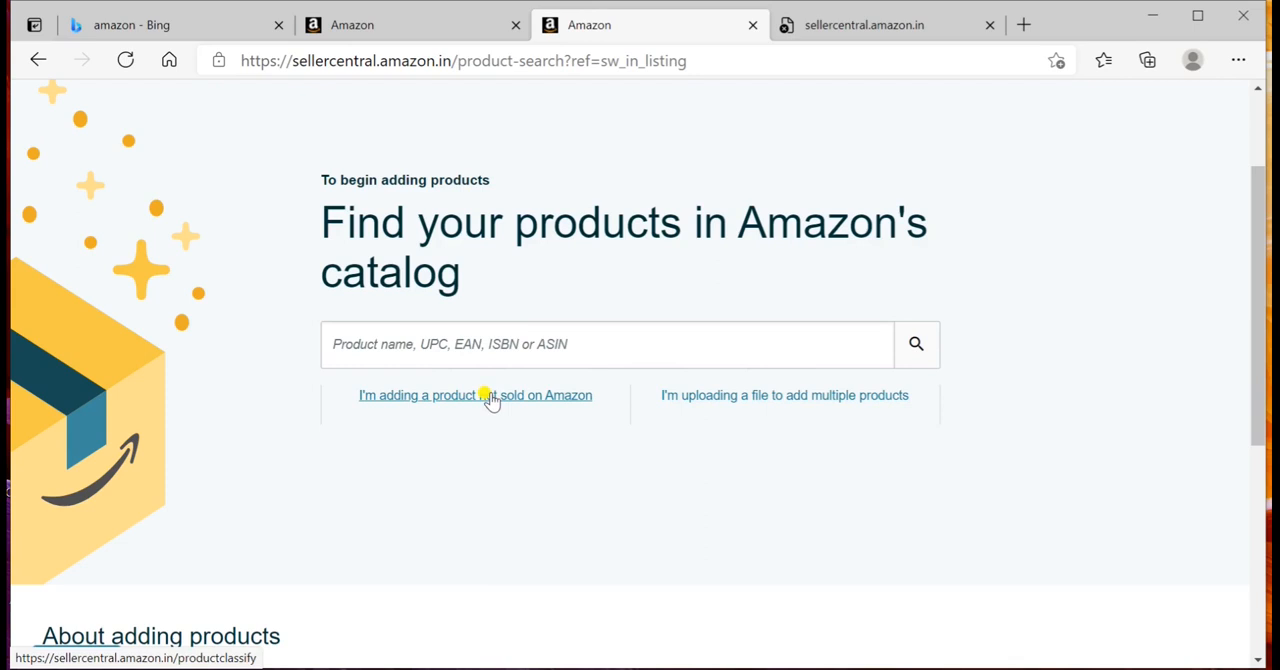
click(491, 396)
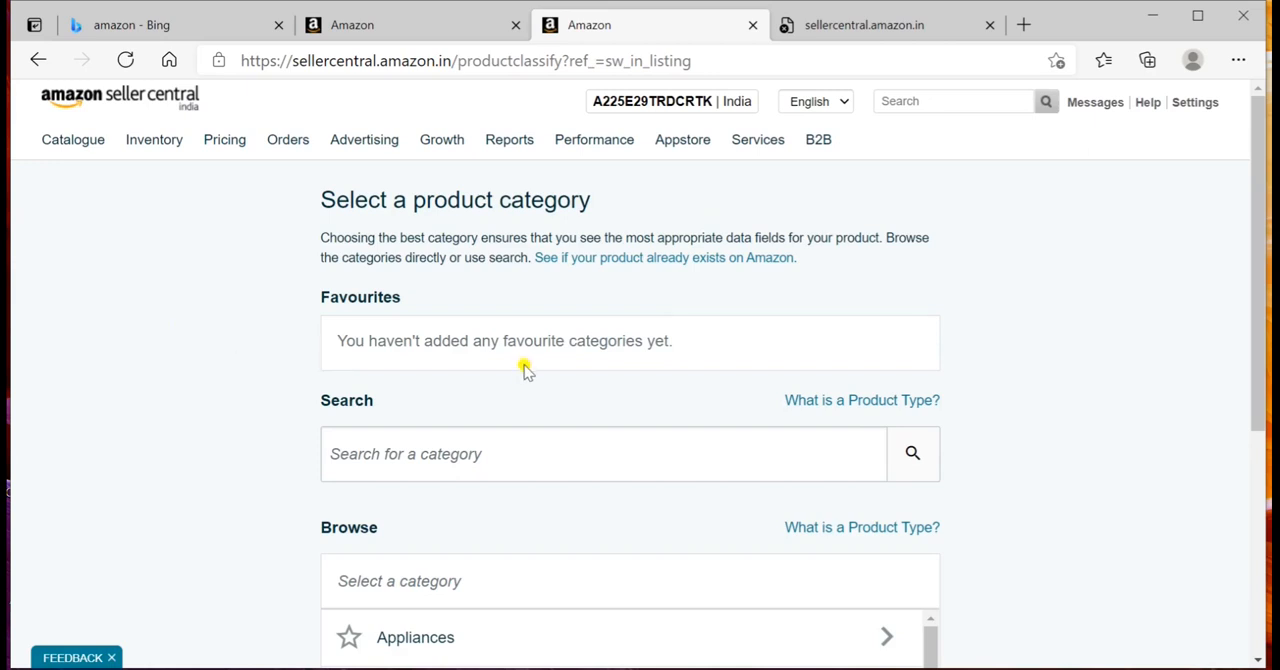
scroll(524, 372, down, 3)
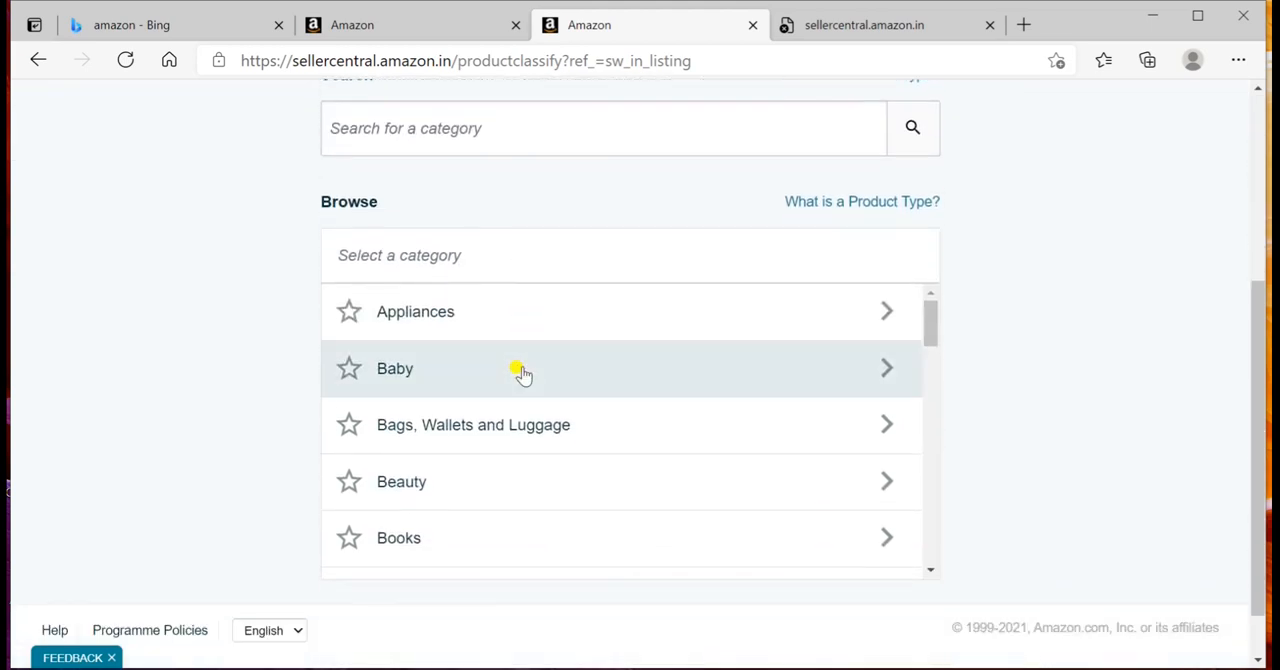
scroll(554, 270, up, 1)
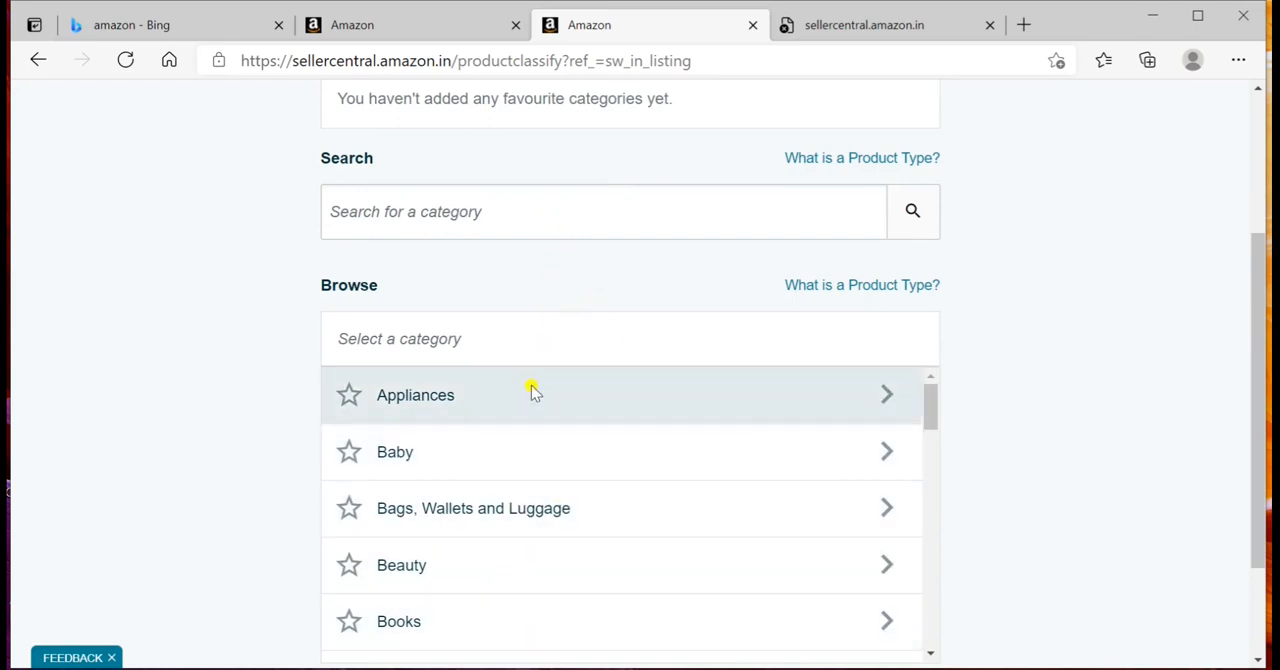
scroll(525, 460, down, 8)
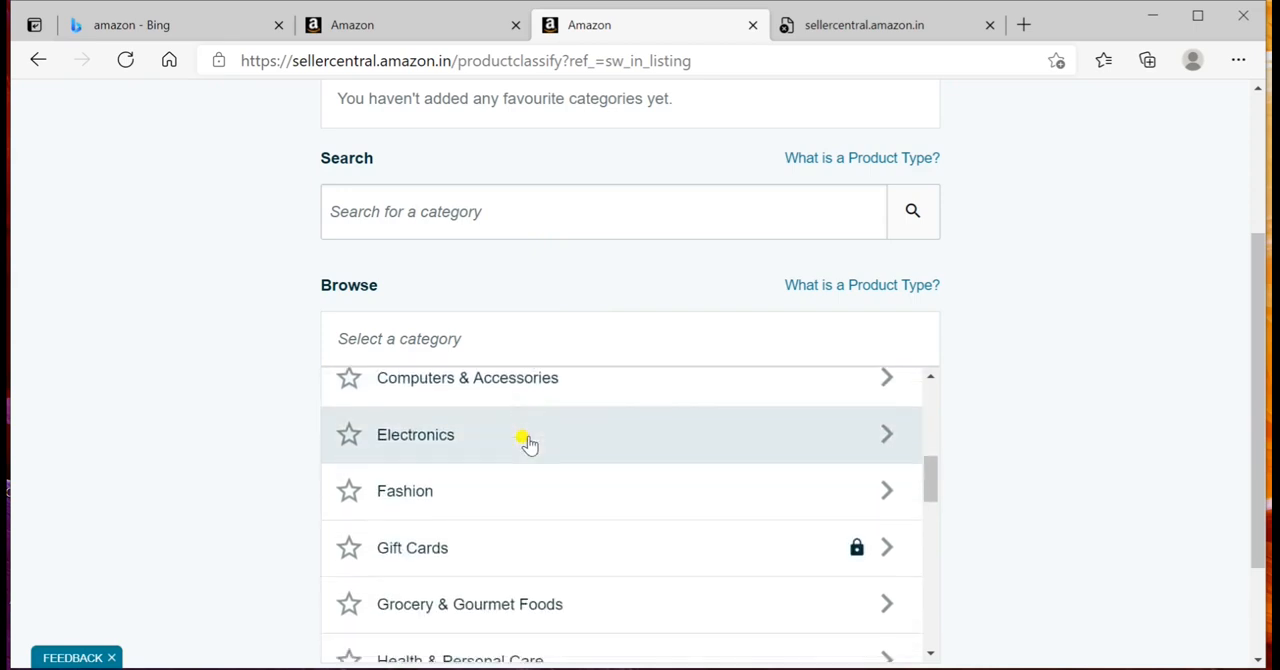
scroll(527, 443, down, 2)
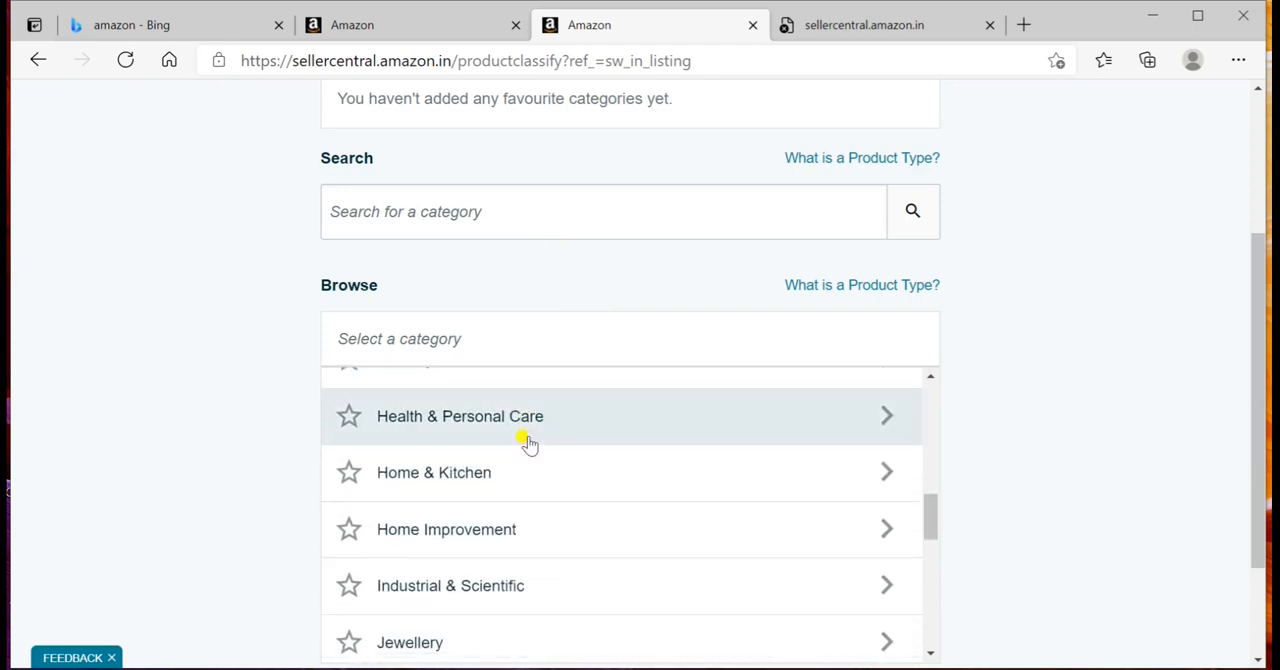
click(526, 480)
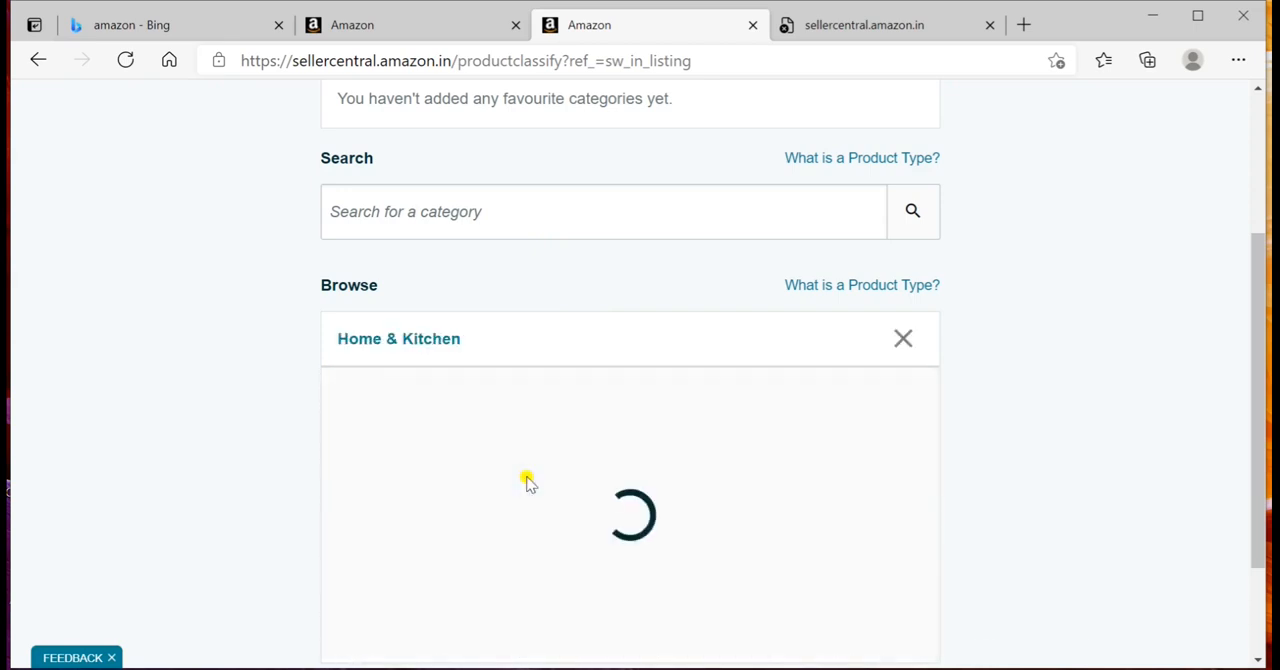
Step: Select Other (Home & Kitchen) as the new product's category
scroll(527, 484, down, 5)
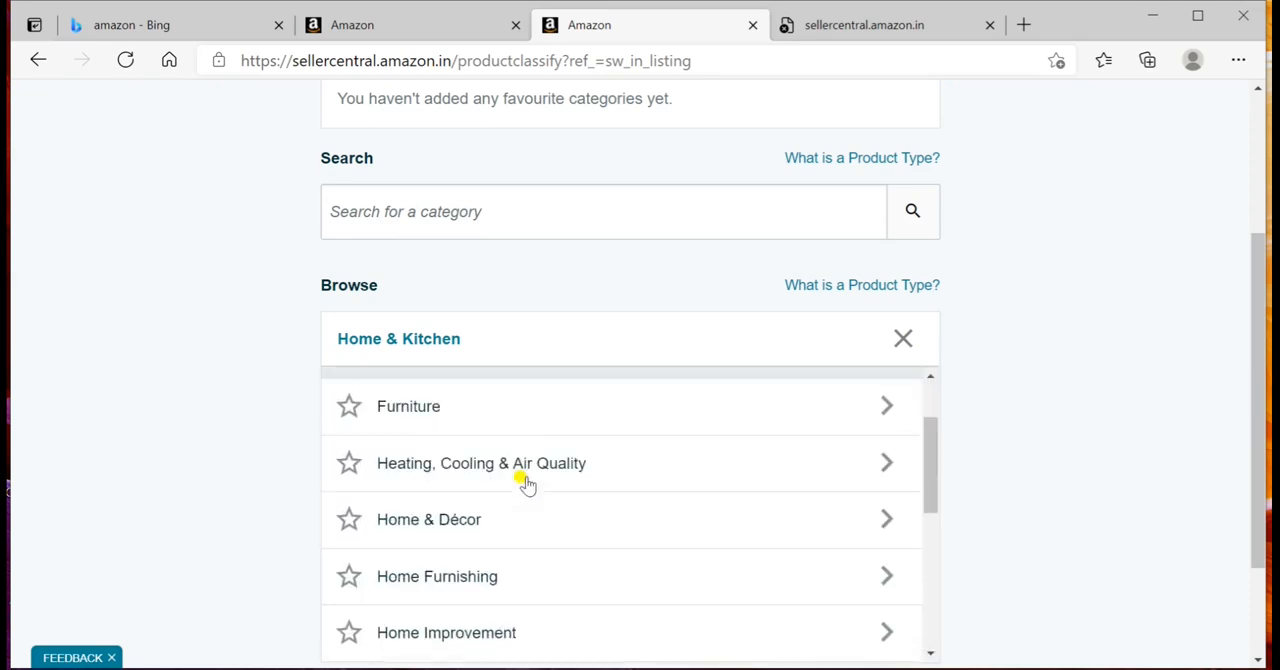
scroll(527, 484, down, 4)
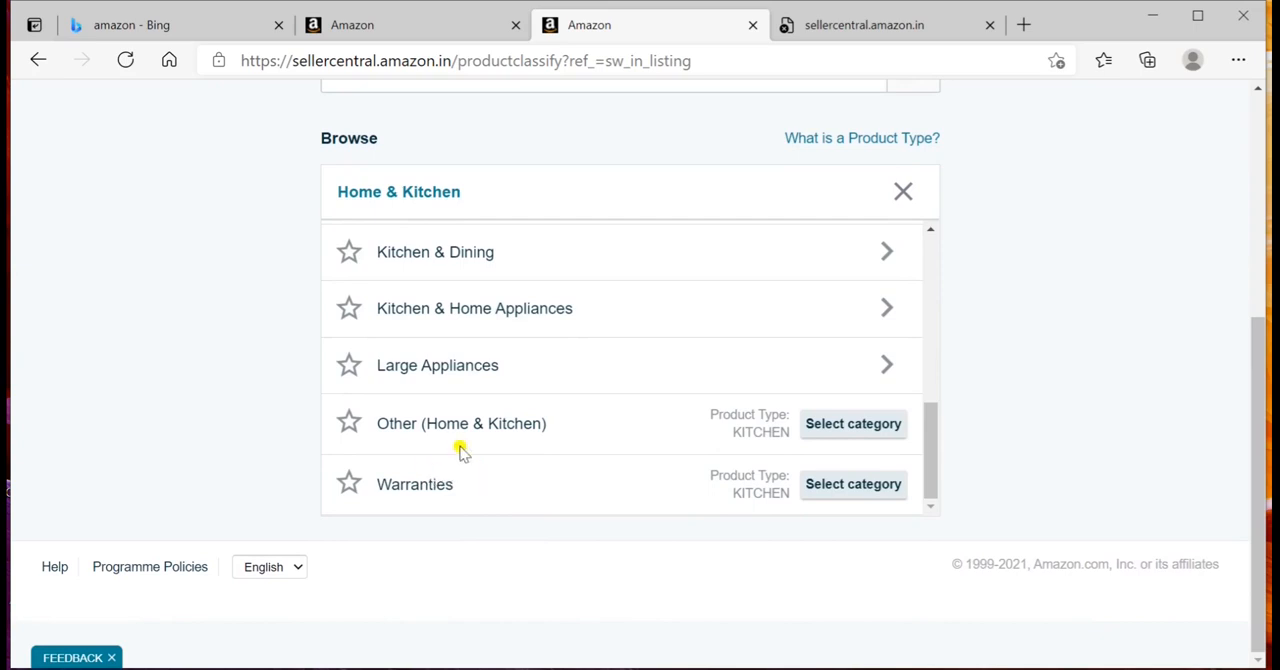
click(870, 426)
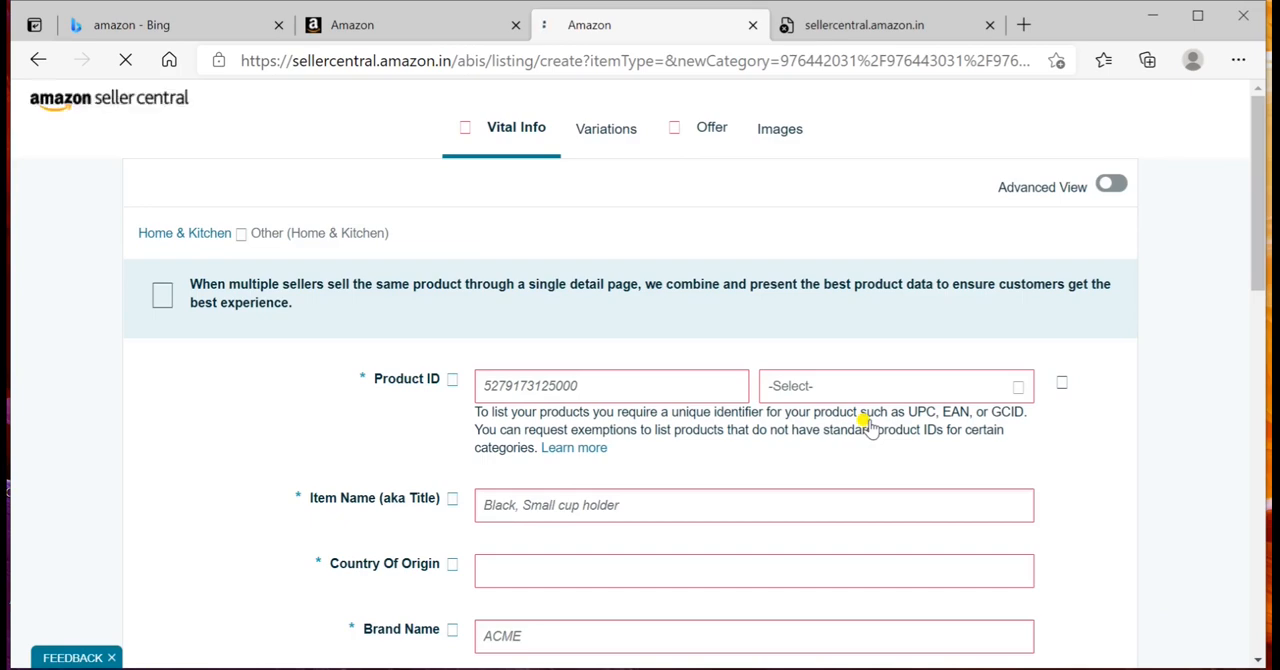
Step: Enter 12345 as the Product ID in the new listing's vital information
scroll(648, 380, down, 3)
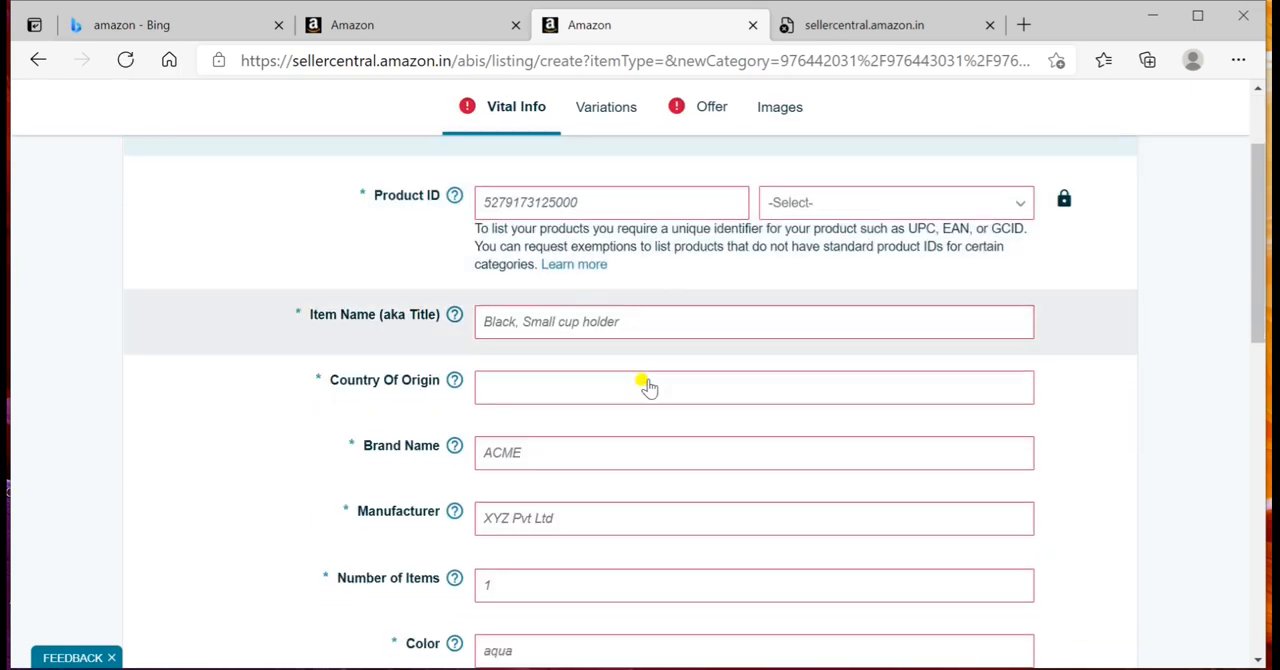
scroll(646, 382, up, 2)
scroll(648, 389, up, 1)
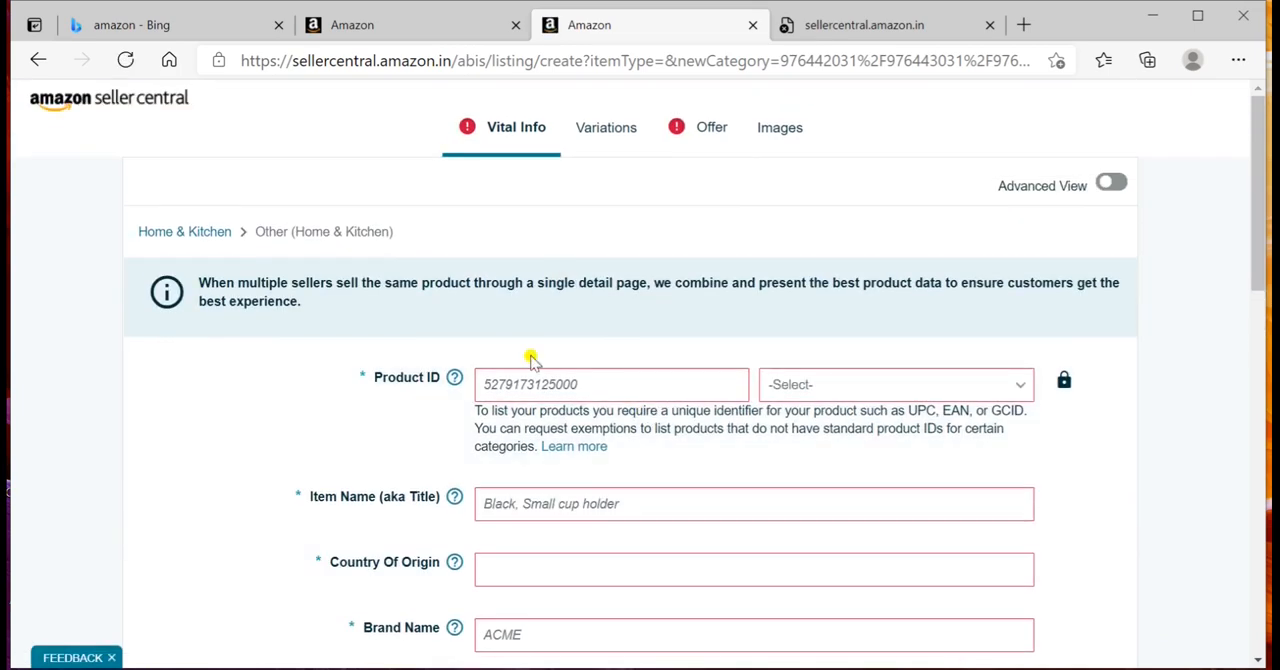
scroll(546, 444, down, 2)
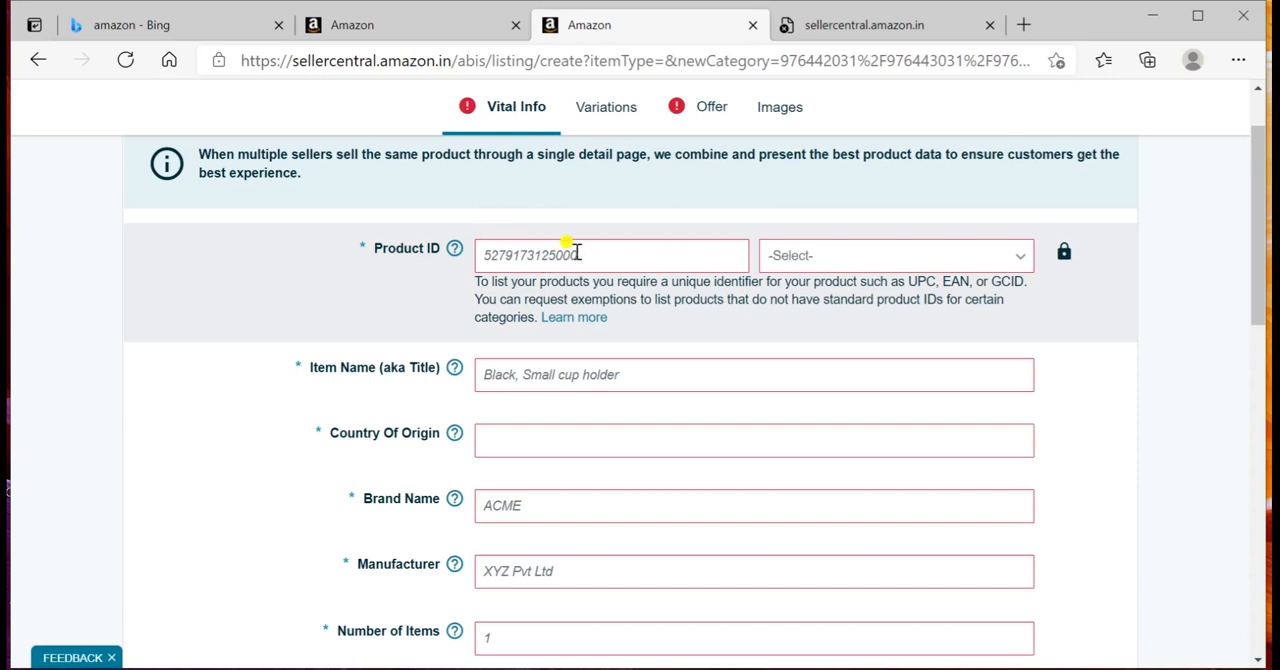
click(512, 257)
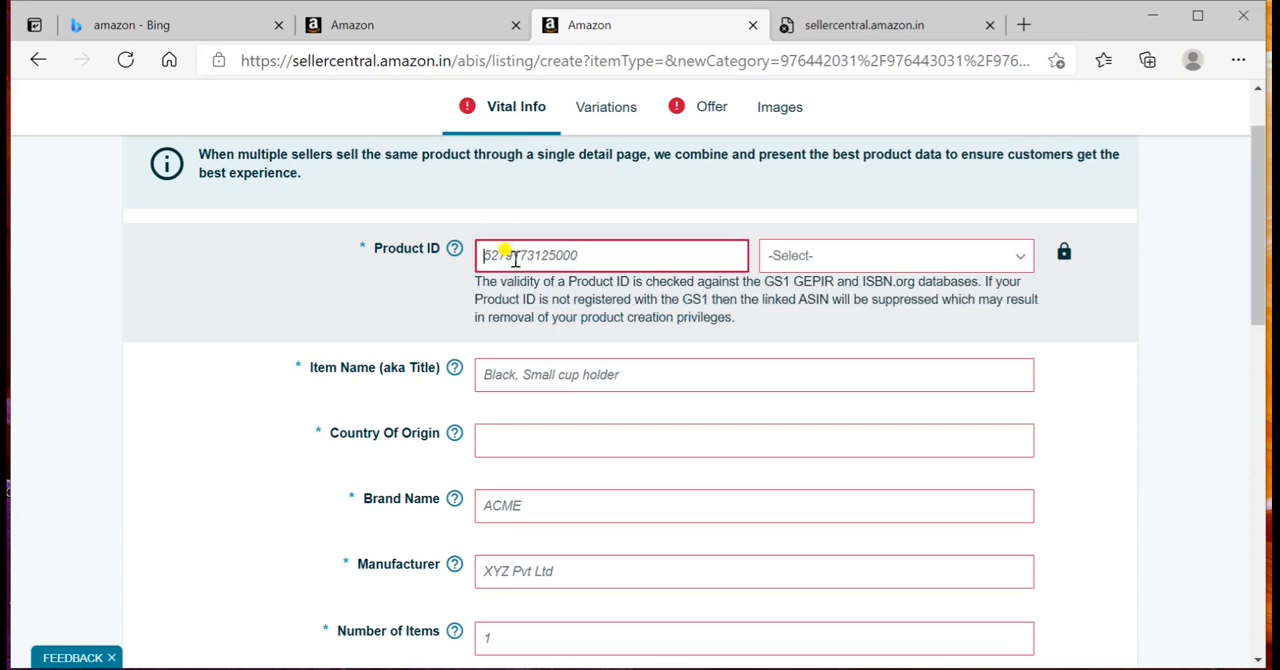
text(1)
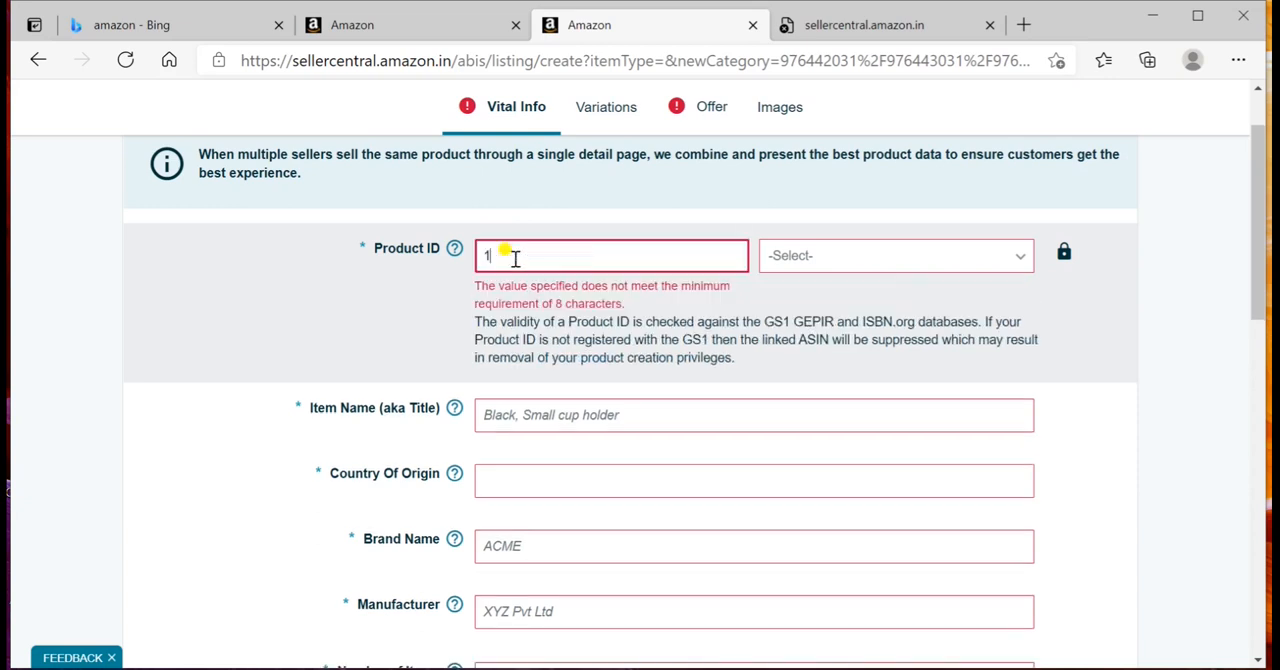
text(2345)
scroll(542, 410, down, 1)
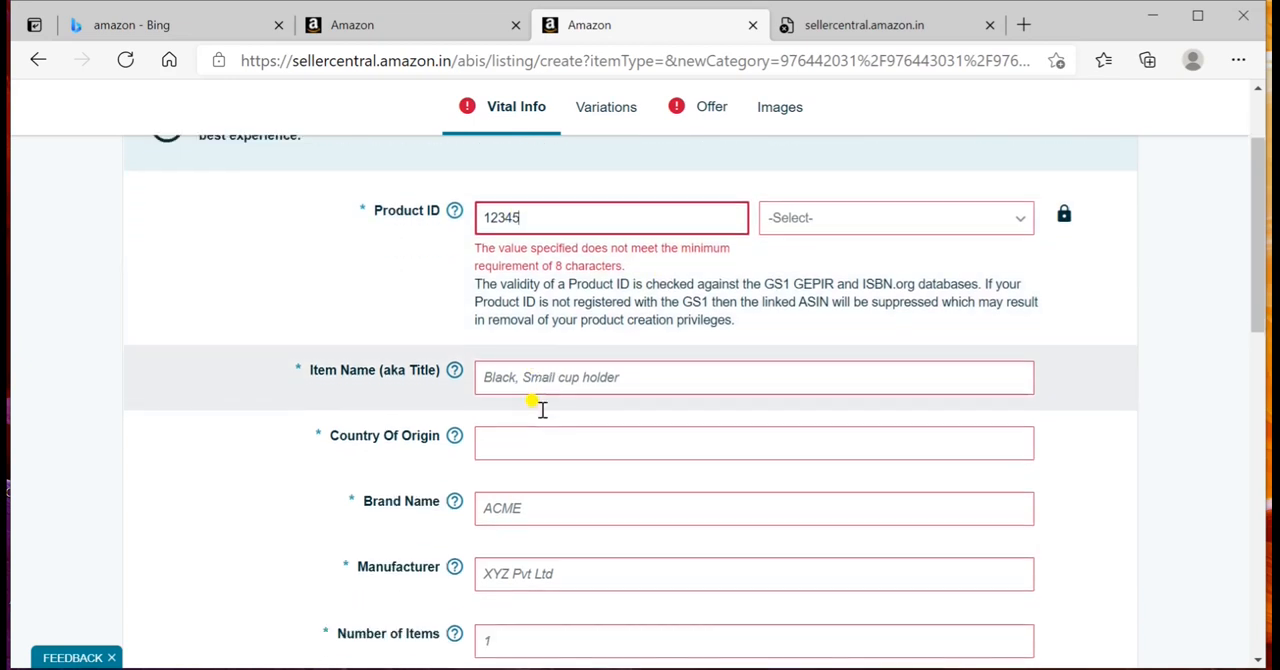
Step: Enter Cups as the item name and set the country of origin to India
scroll(541, 409, down, 1)
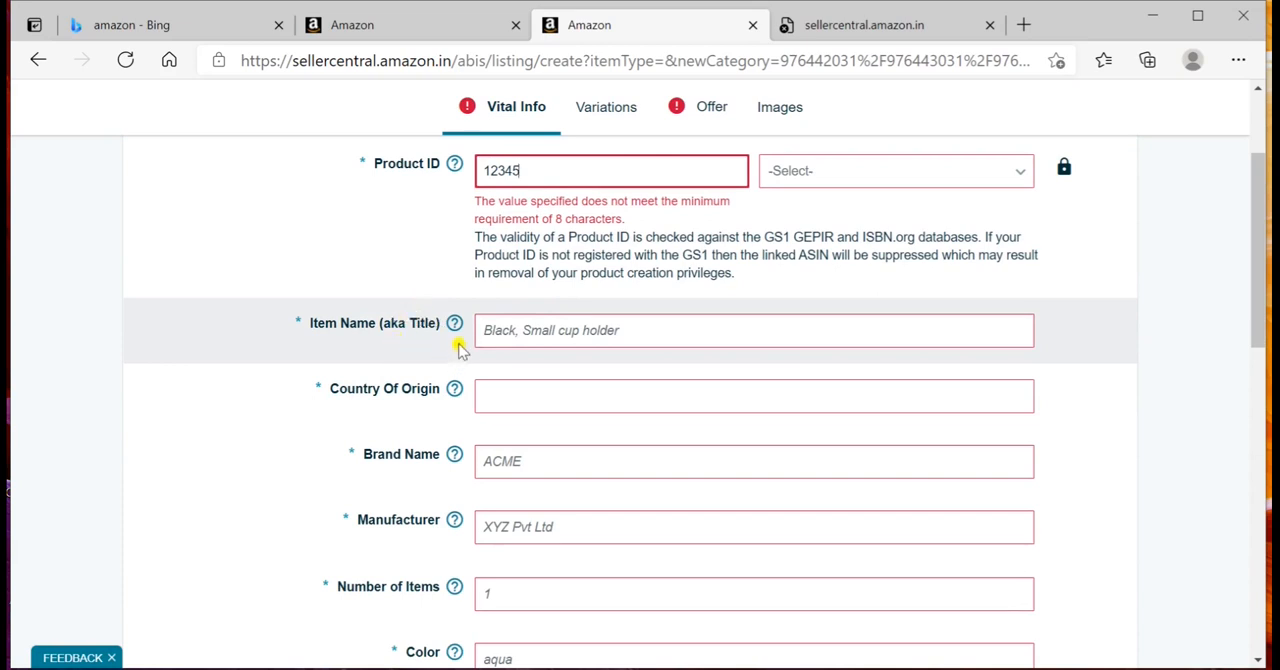
click(537, 330)
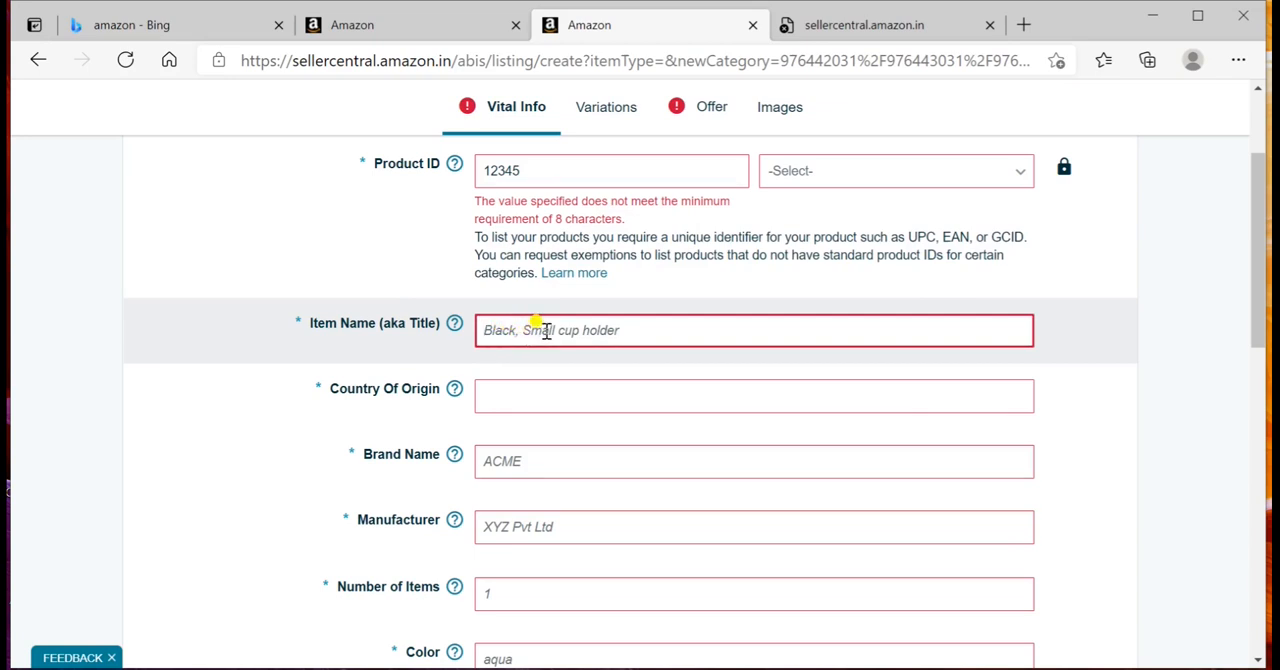
text(cupe)
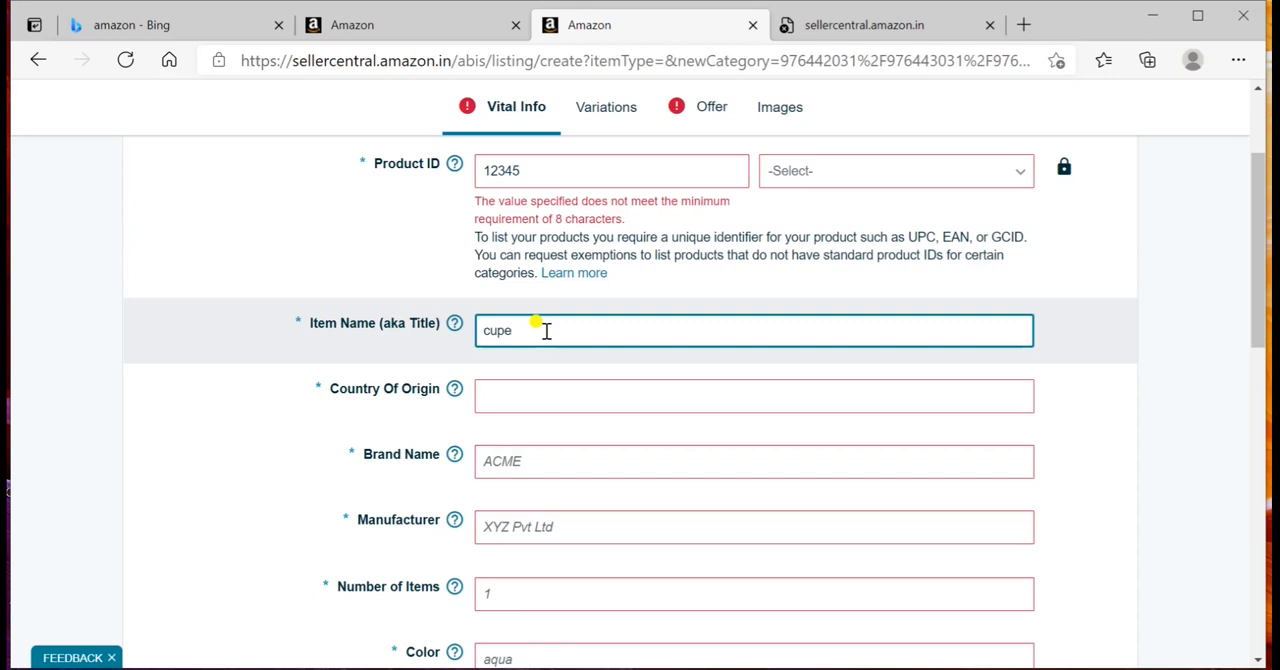
key(BackSpace)
text(s)
click(489, 331)
key(BackSpace)
text(C)
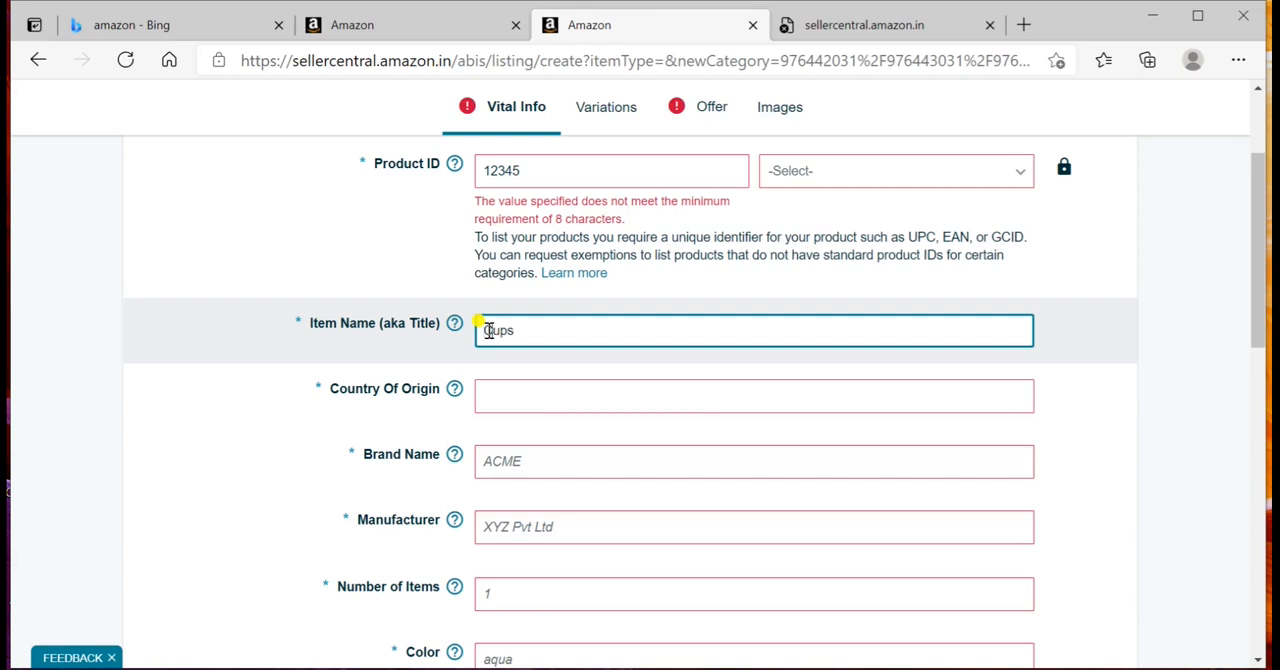
click(503, 397)
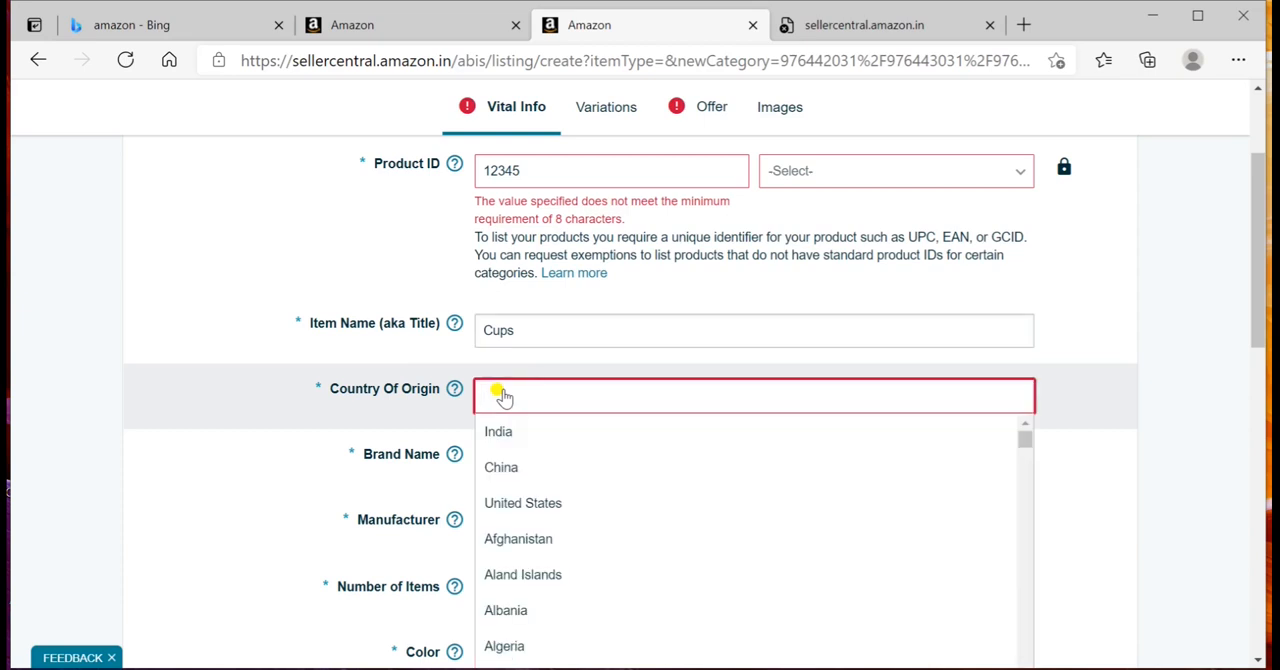
click(513, 436)
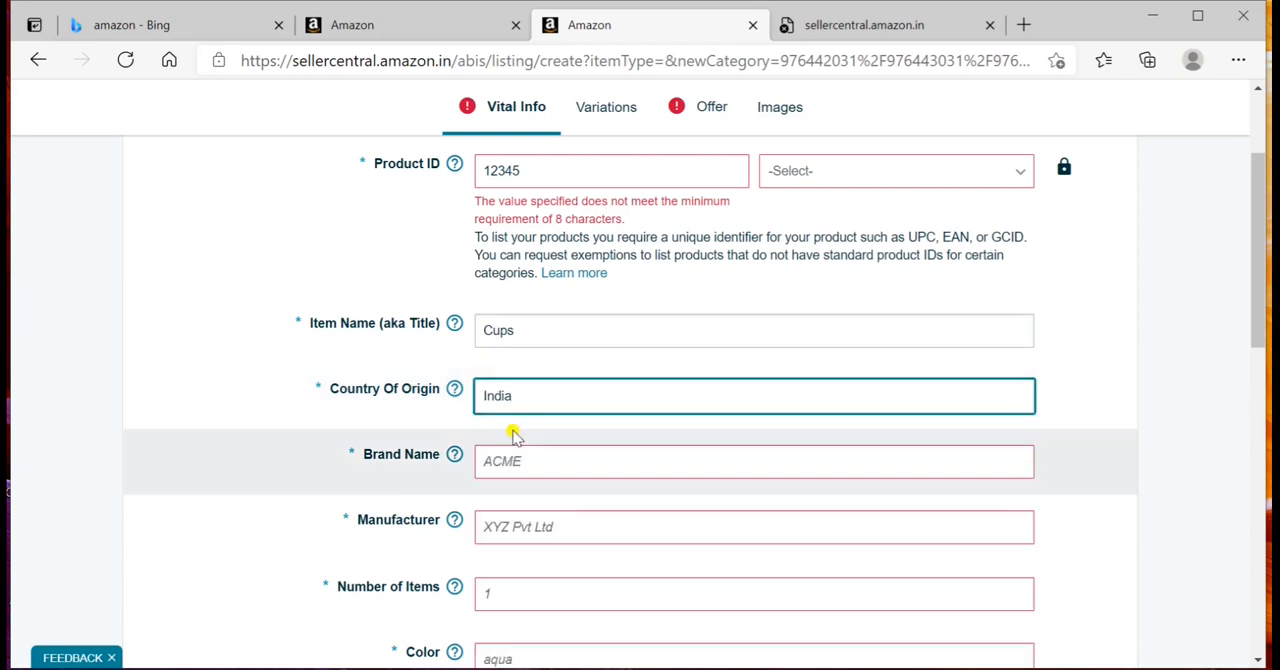
Step: Enter Abc tools store as the product's brand name
scroll(491, 449, down, 1)
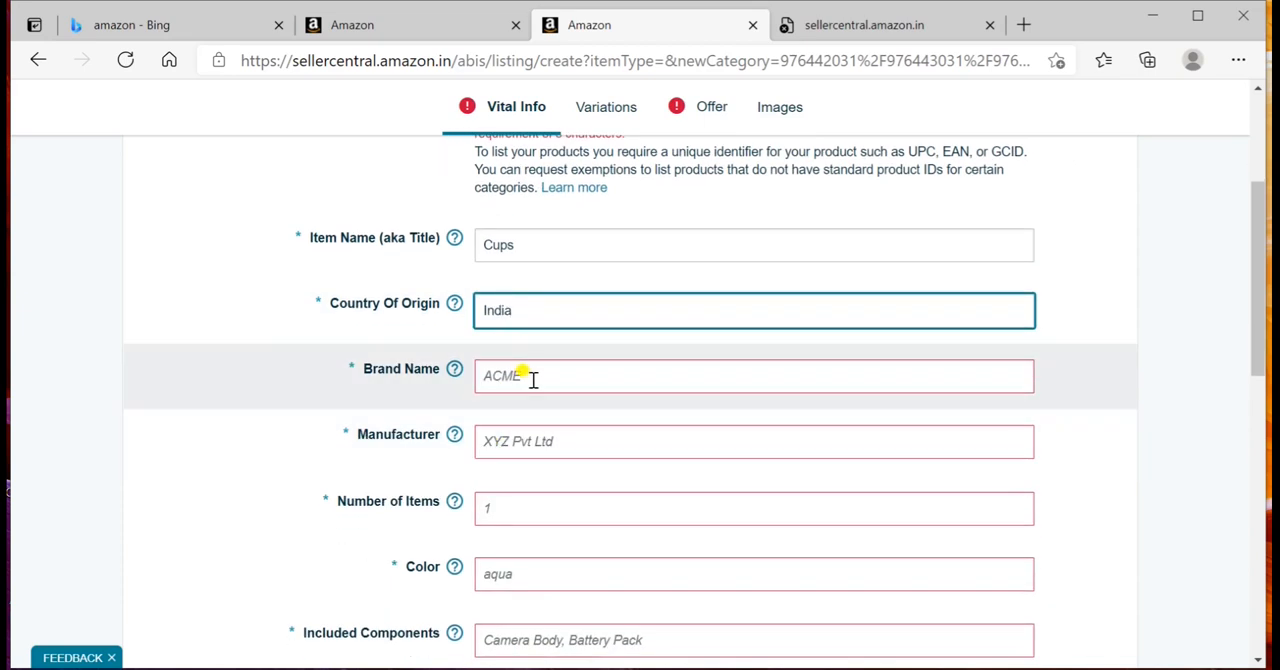
click(533, 380)
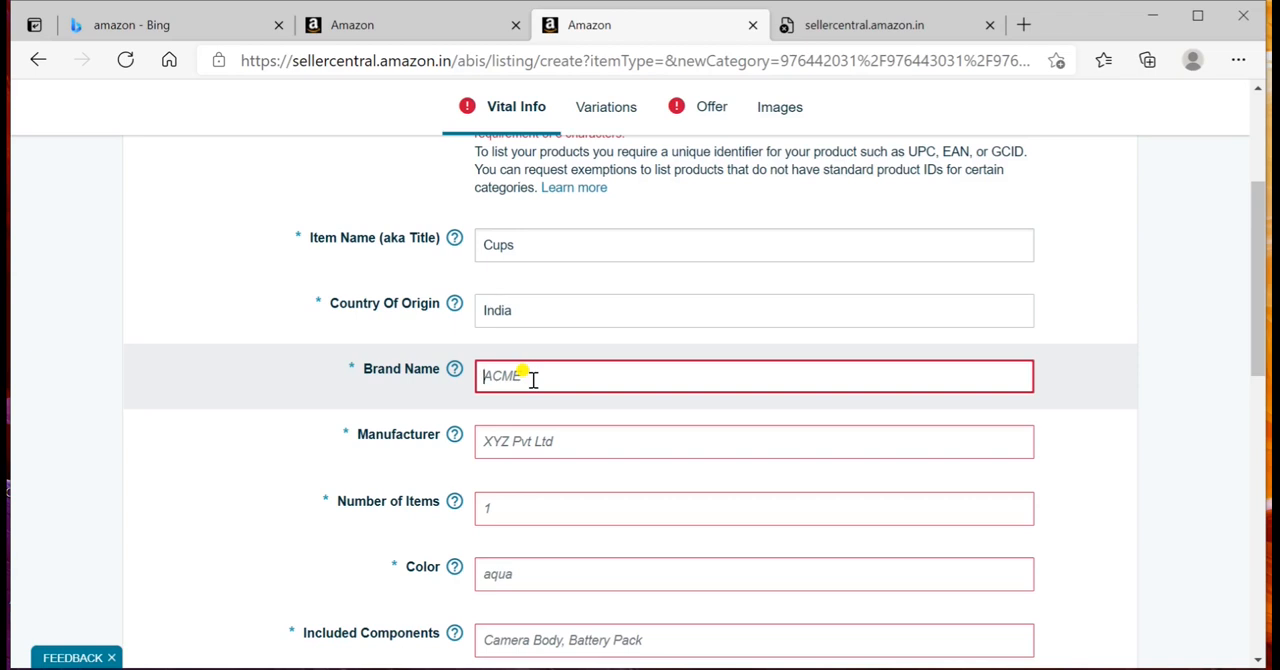
text(Ab)
text(c)
text(bd)
key(BackSpace)
text(c)
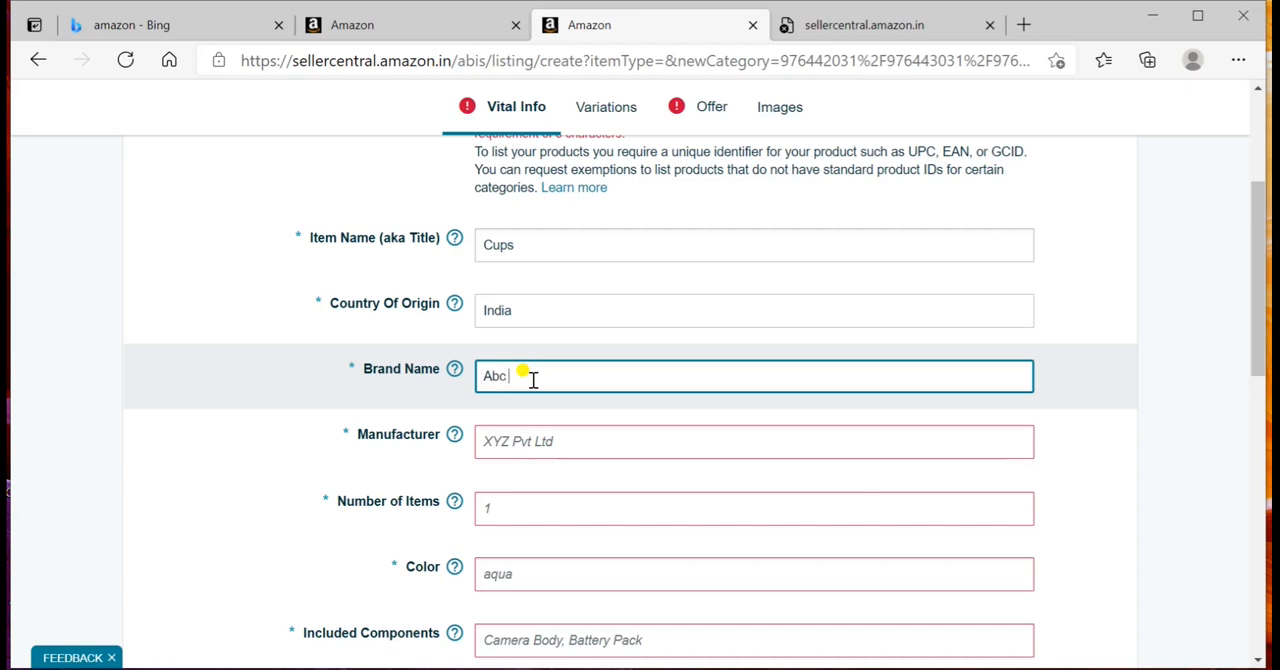
text( tools sto)
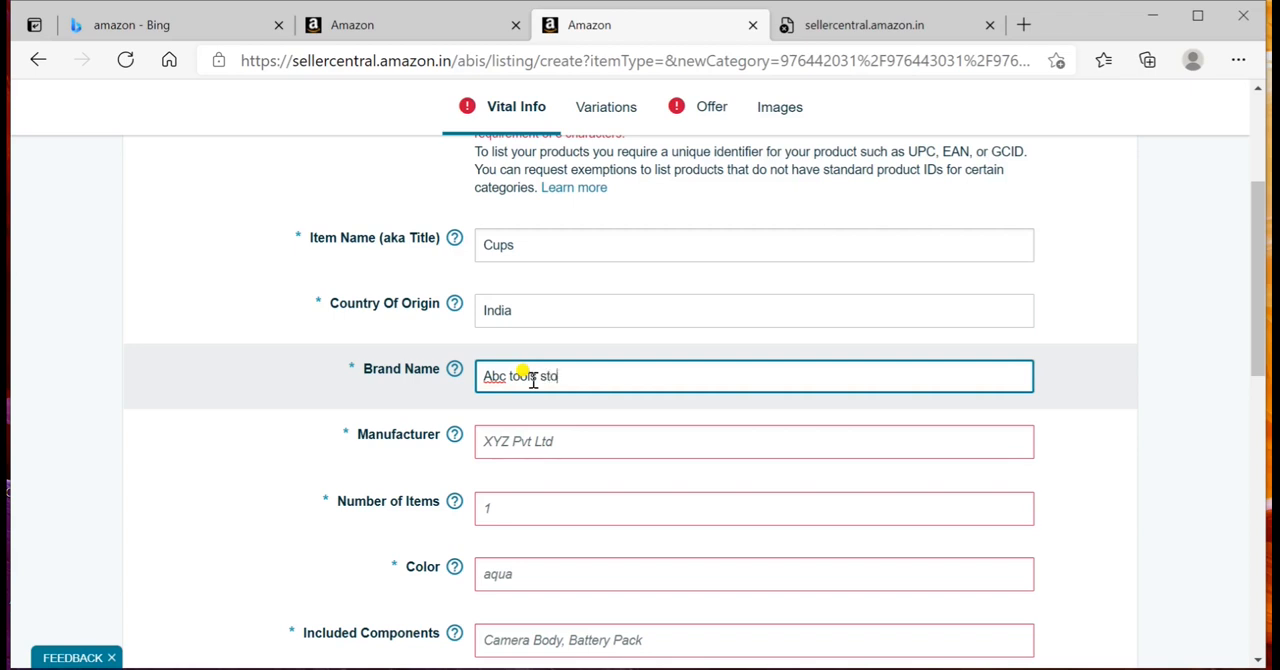
text(re)
Step: Set the number of items to 1 in the product's vital information
scroll(580, 400, down, 1)
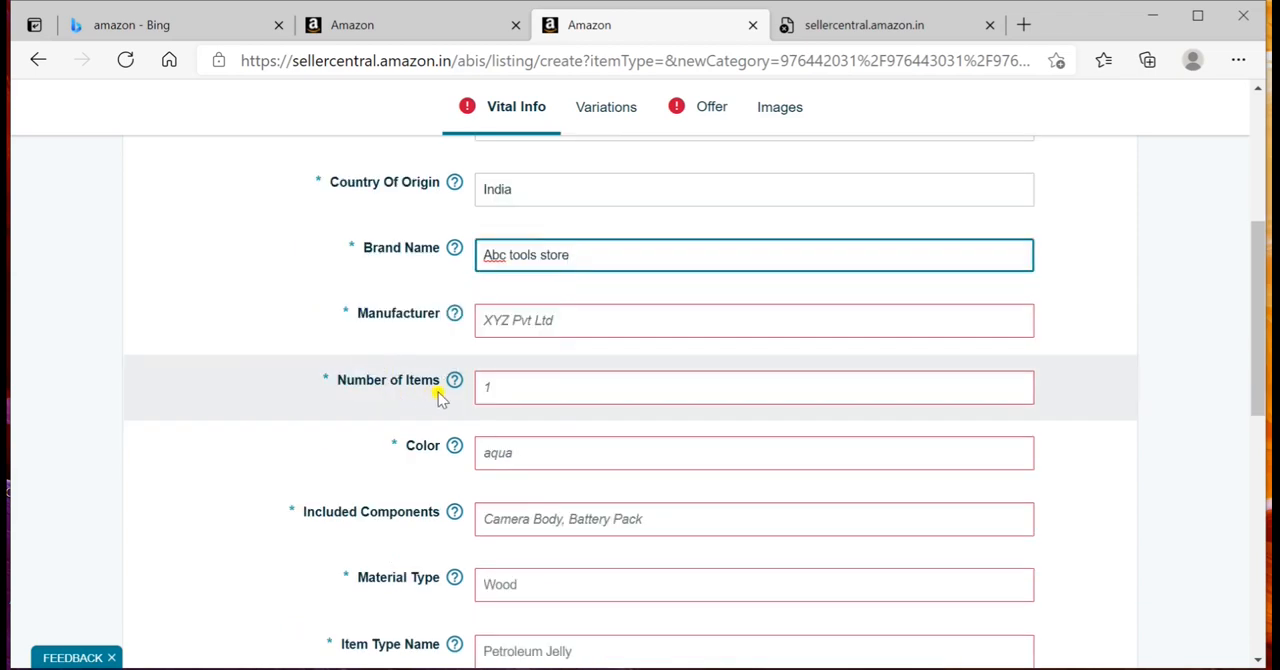
click(511, 391)
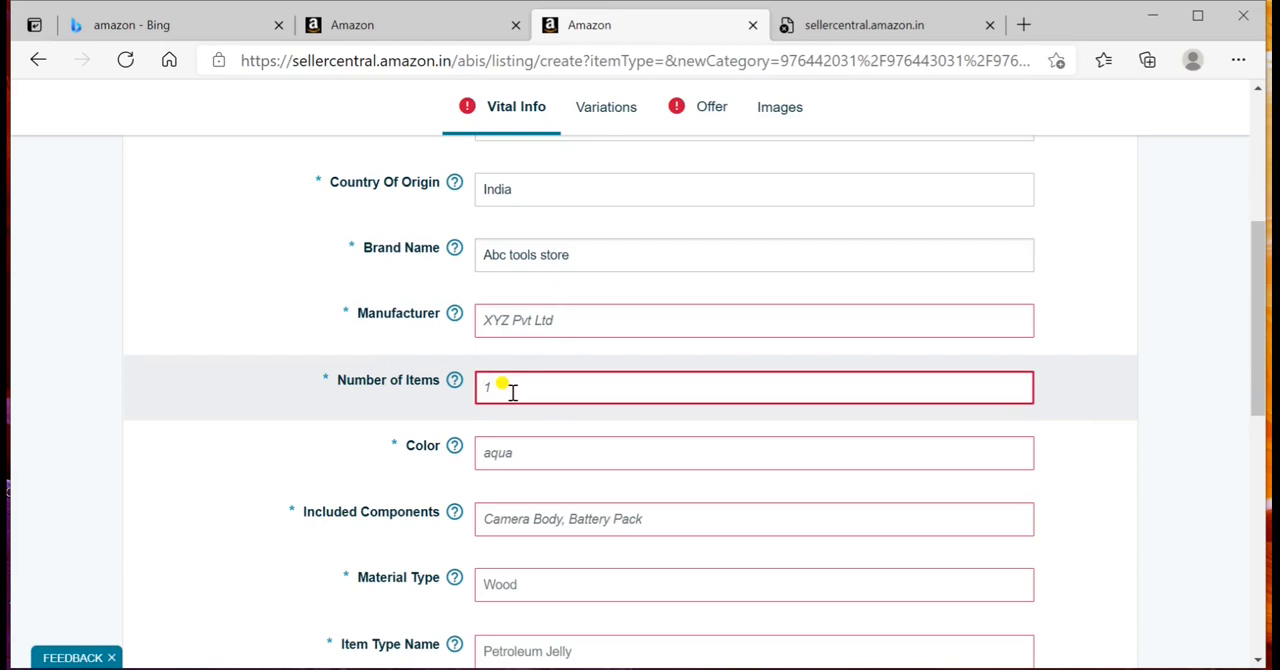
text(1)
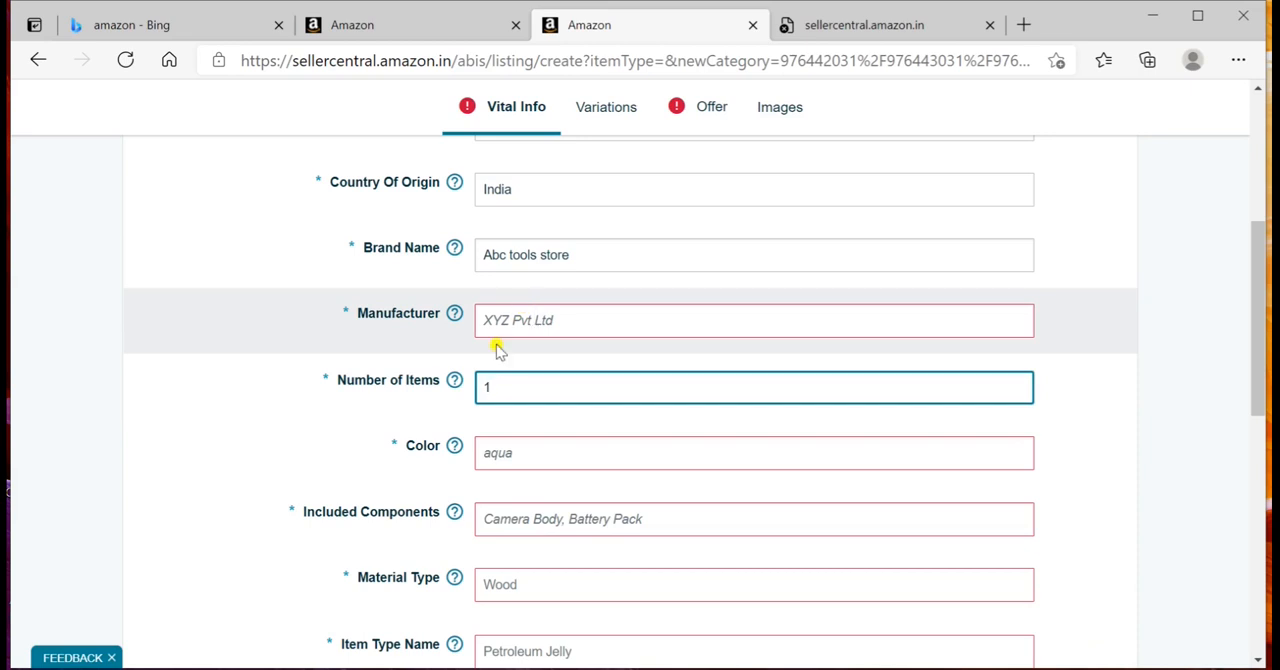
Step: Enter Abc tools store as the product's manufacturer
click(506, 321)
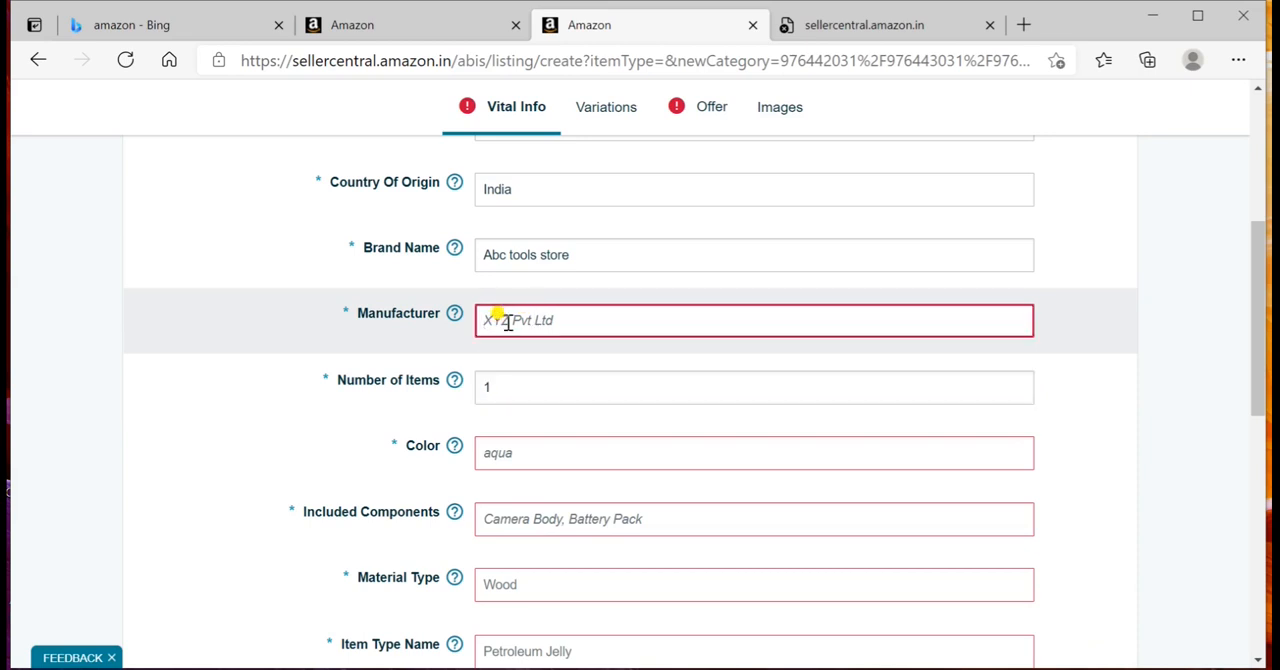
text(Abc tools s)
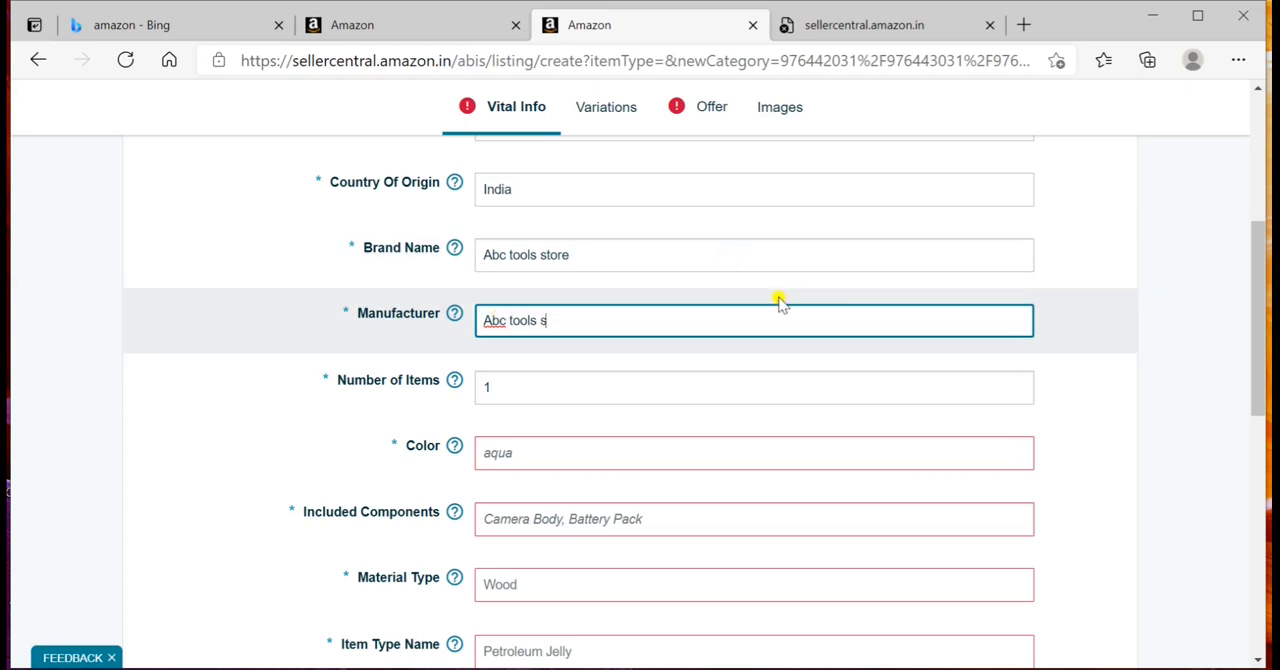
text(tore)
Step: Enter white as the product's color
click(617, 451)
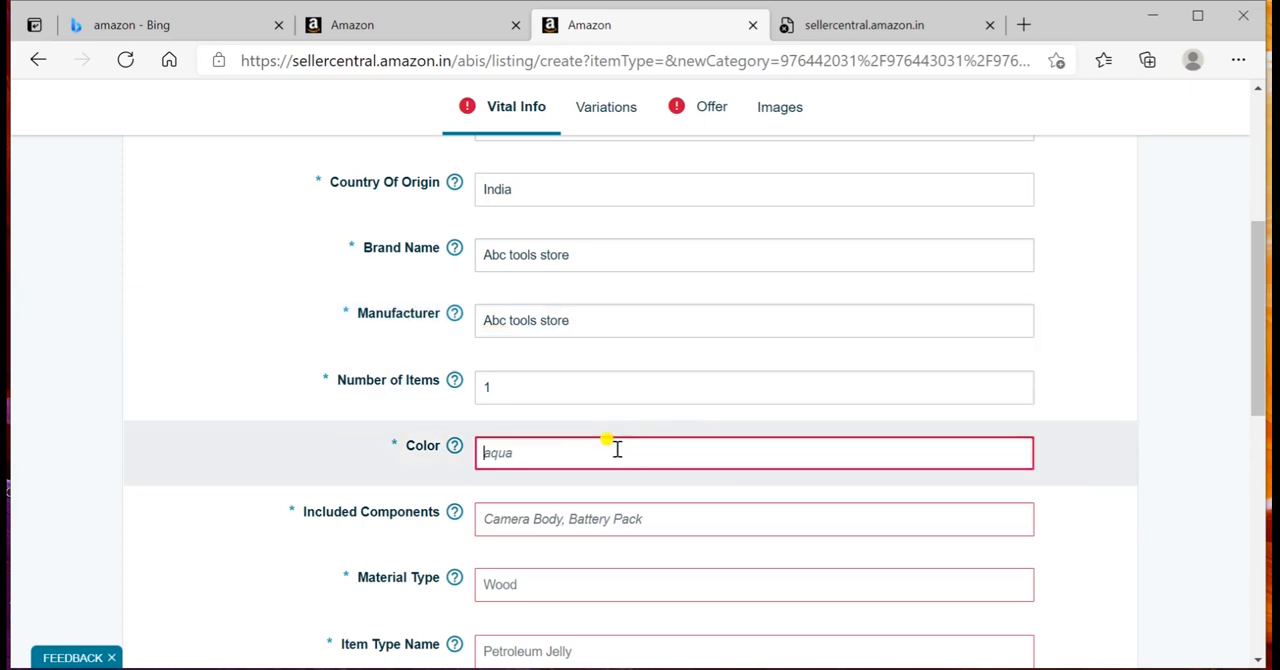
text(white)
Step: Set the product's material type to Bone China
scroll(617, 450, down, 2)
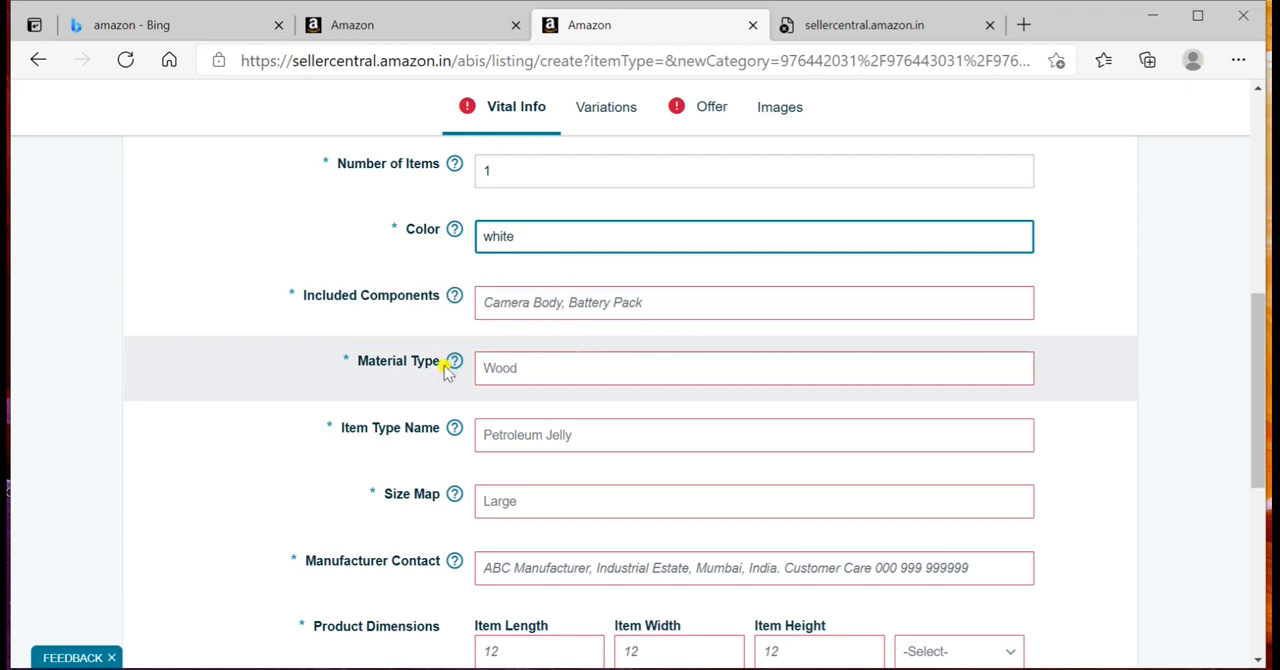
click(529, 368)
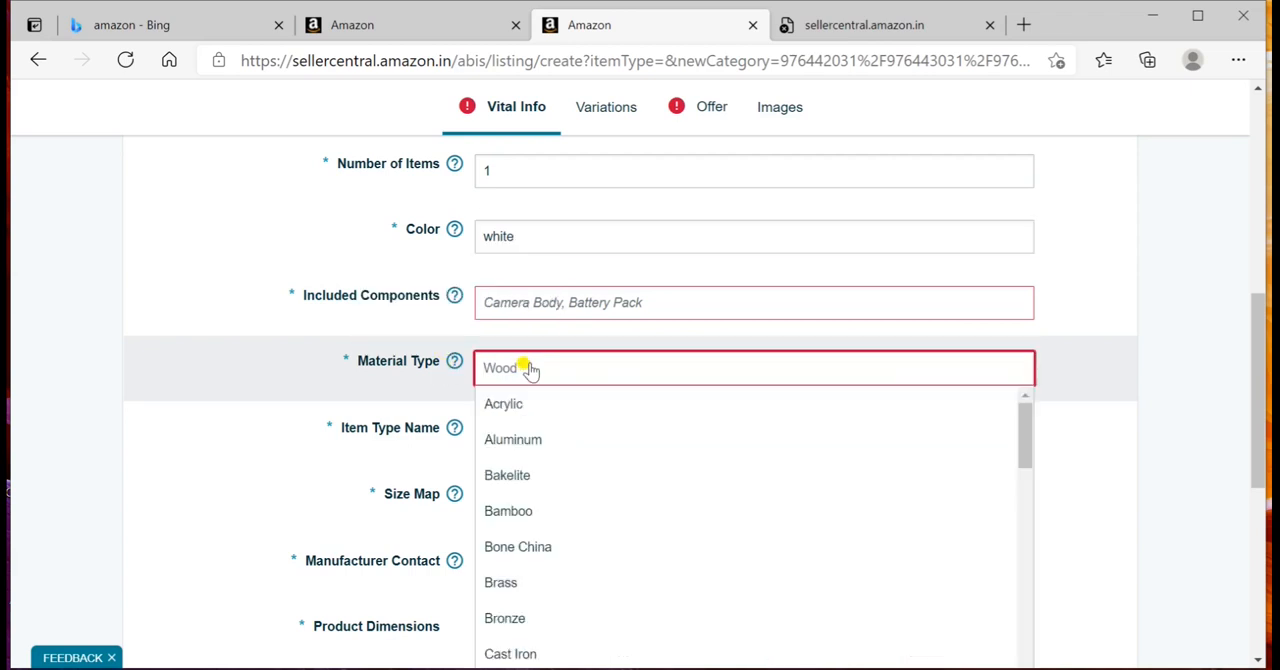
scroll(529, 485, down, 1)
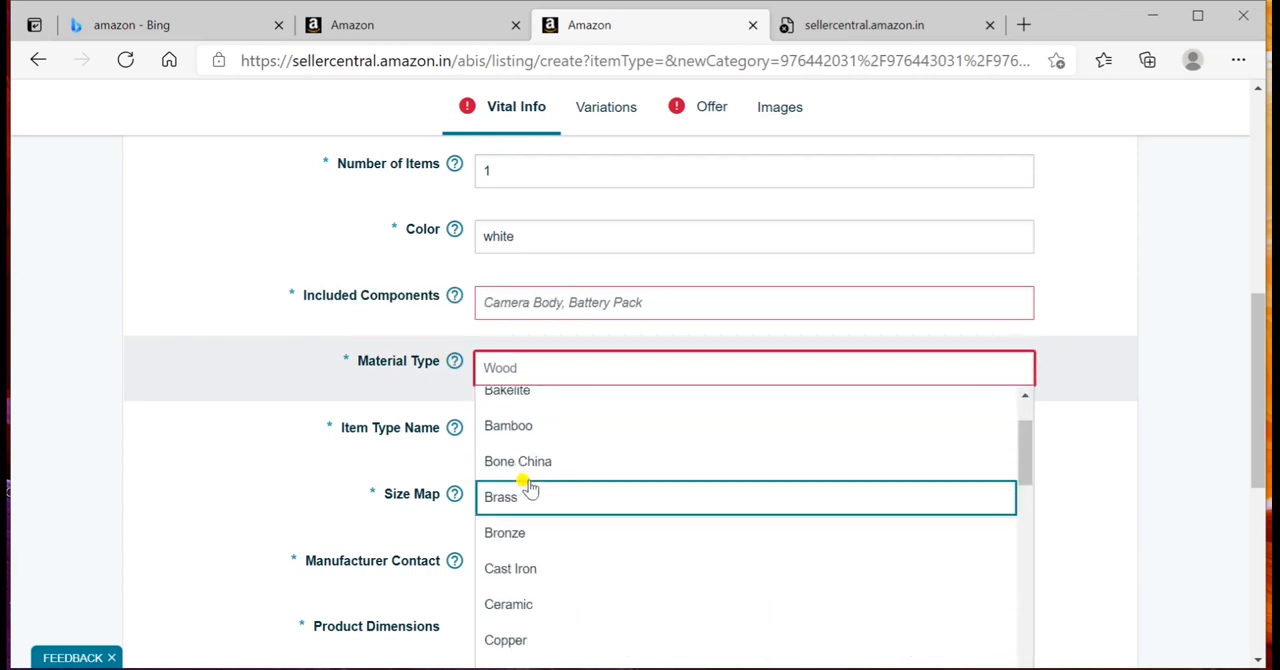
click(535, 474)
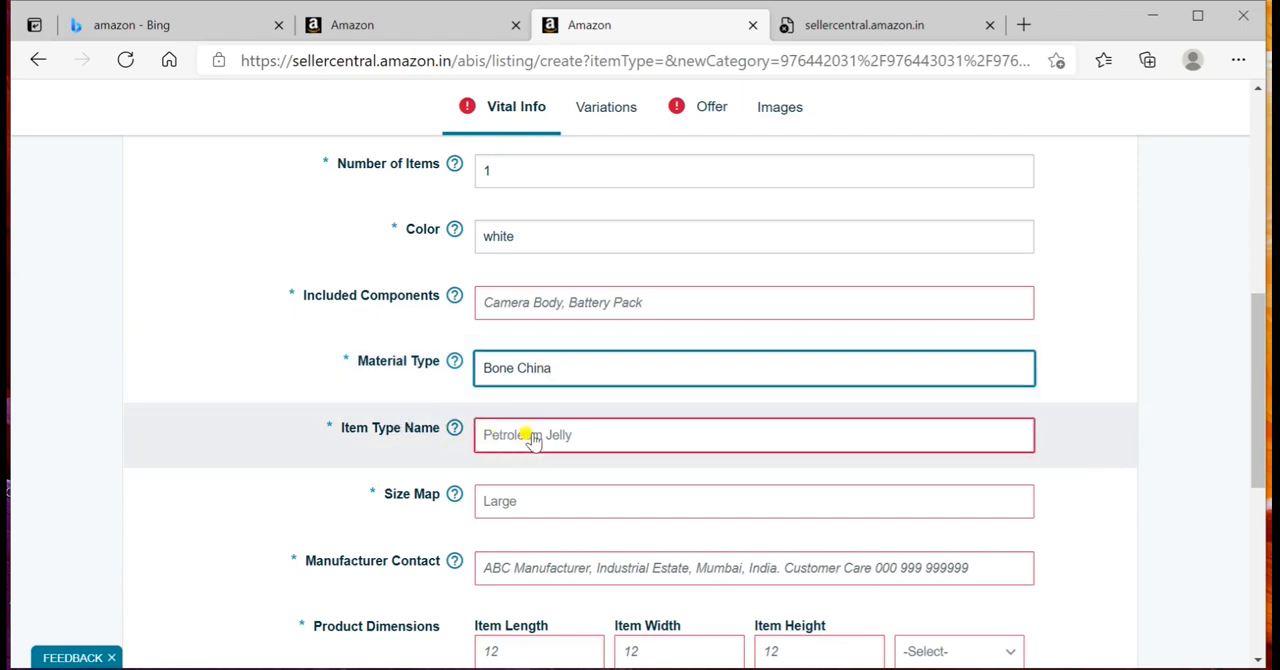
Step: Set the item type name to Coffee Cups & Mugs
scroll(533, 440, down, 1)
click(538, 378)
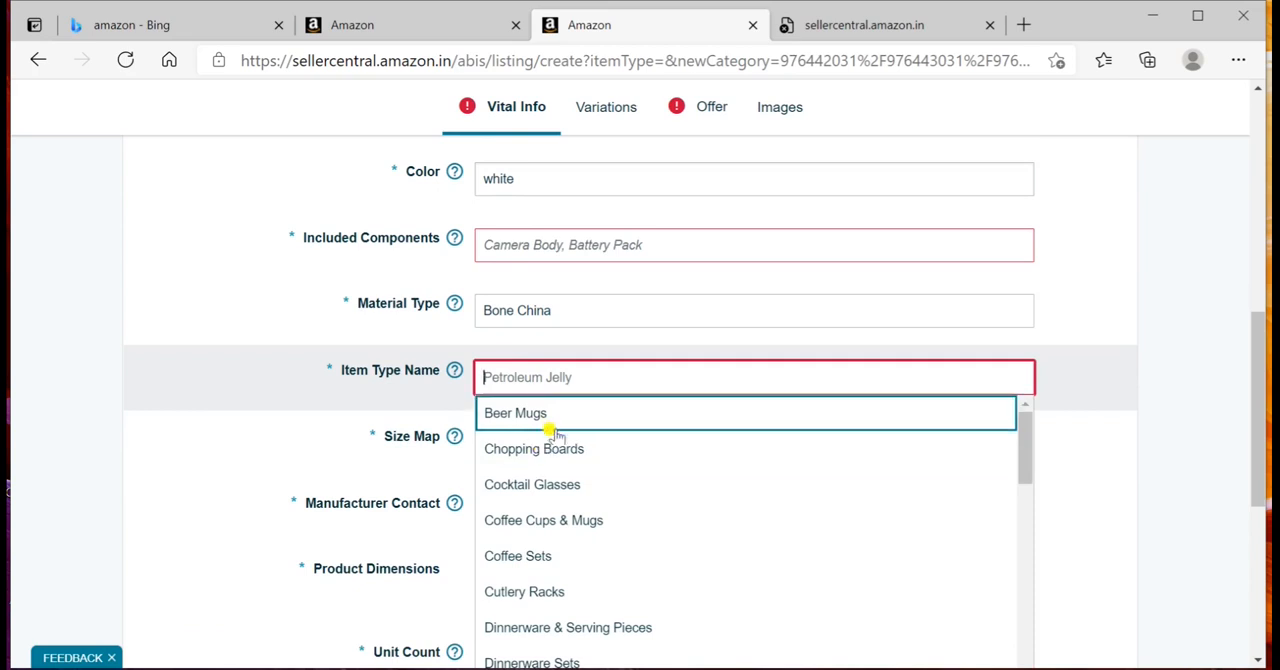
scroll(550, 540, down, 1)
scroll(550, 540, down, 1)
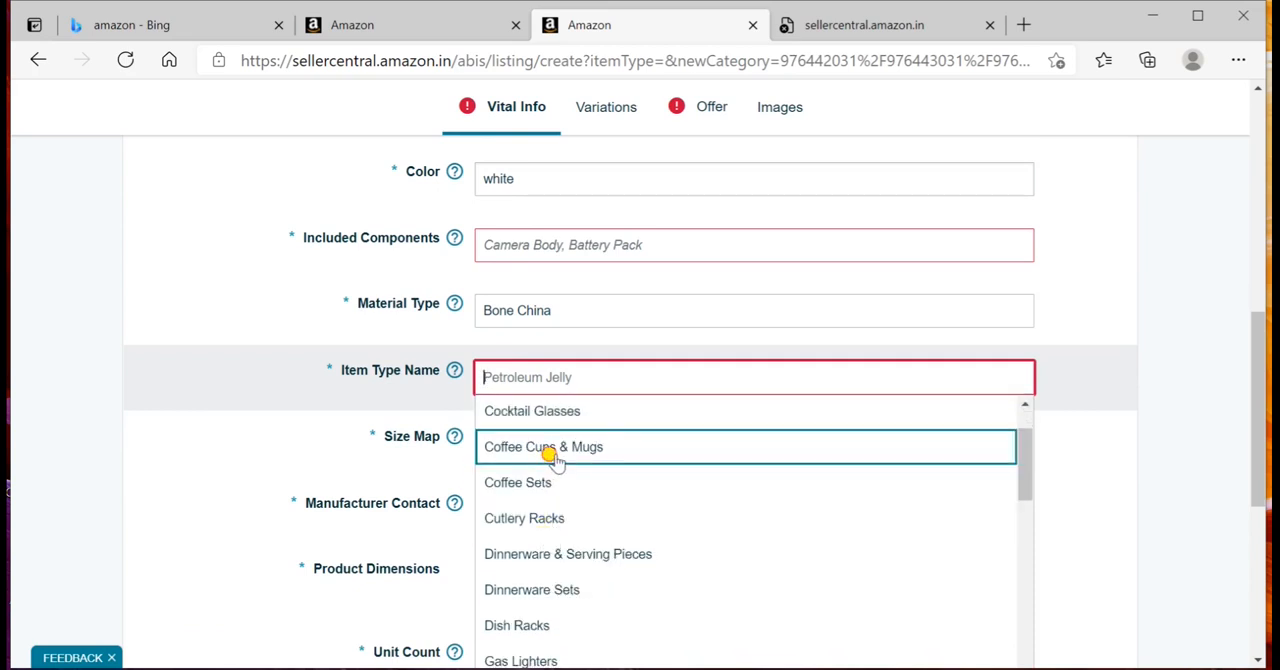
click(552, 452)
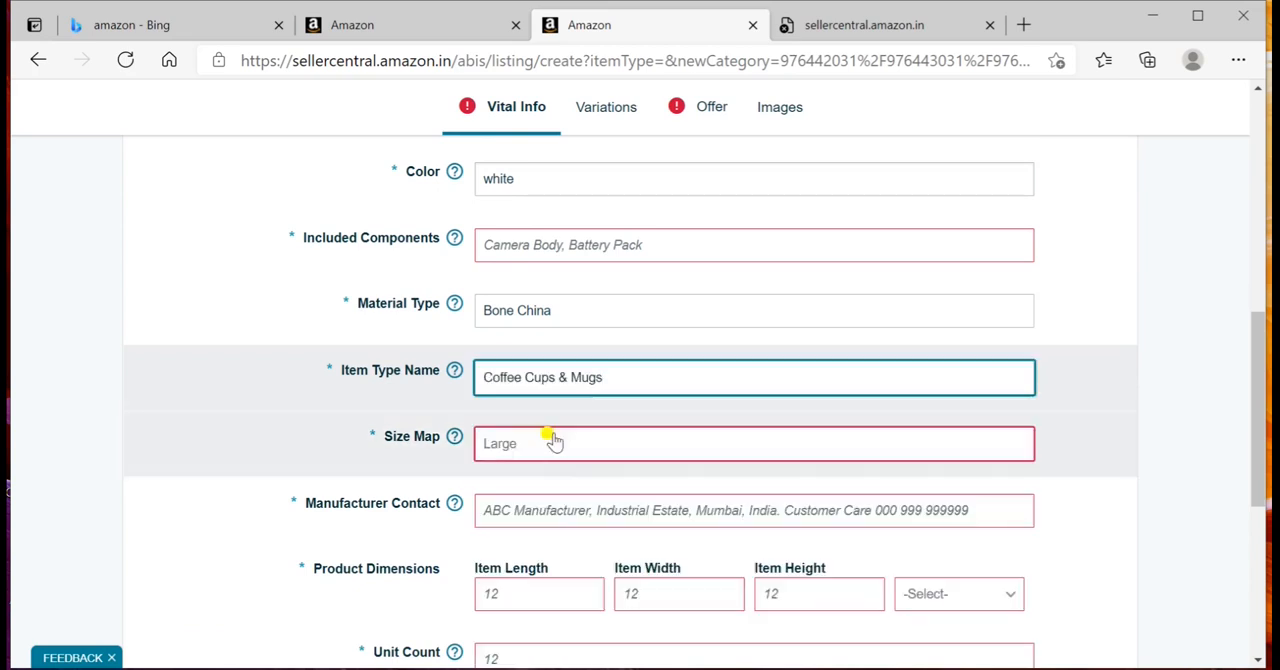
Step: Choose Medium as the product's size map value
mouse_move(460, 438)
click(496, 453)
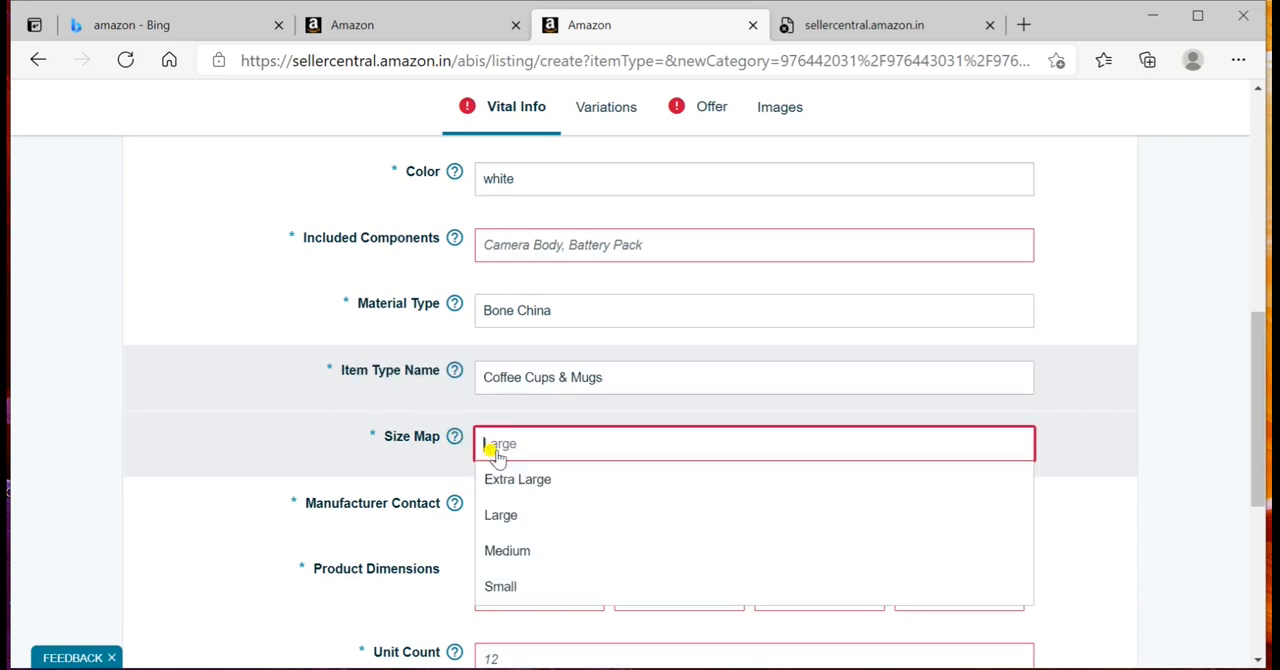
click(519, 552)
Step: Choose MM as the measurement unit for the product dimensions
scroll(520, 440, down, 1)
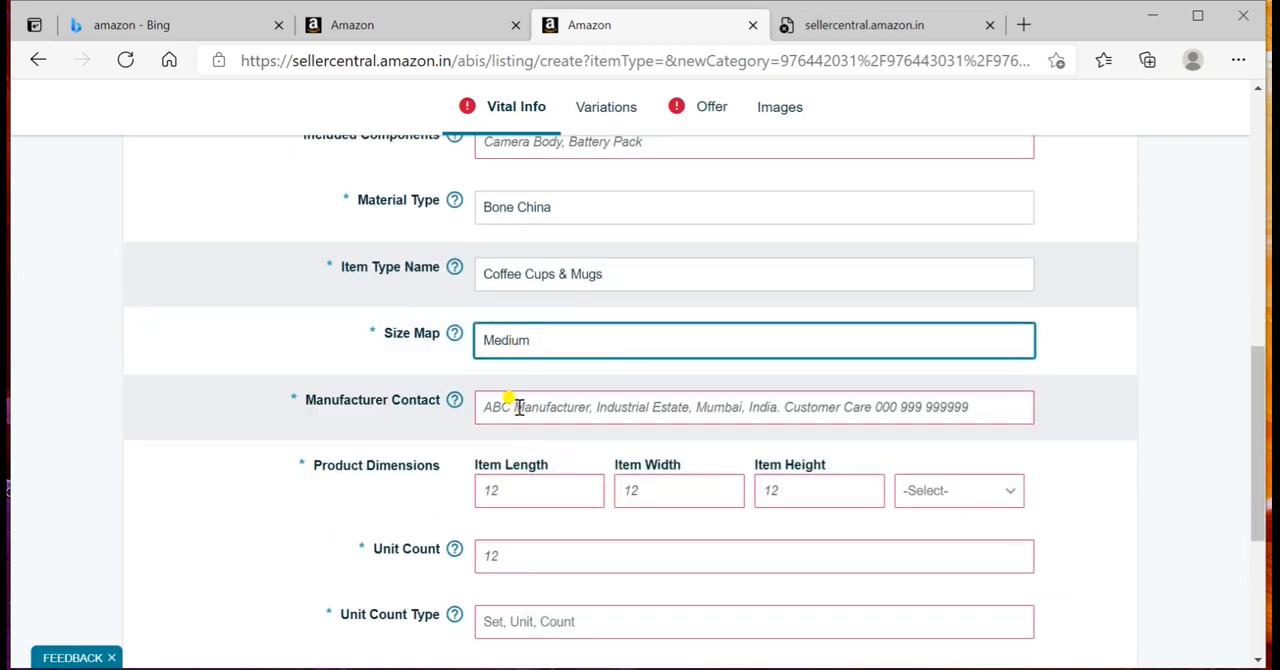
scroll(500, 402, down, 1)
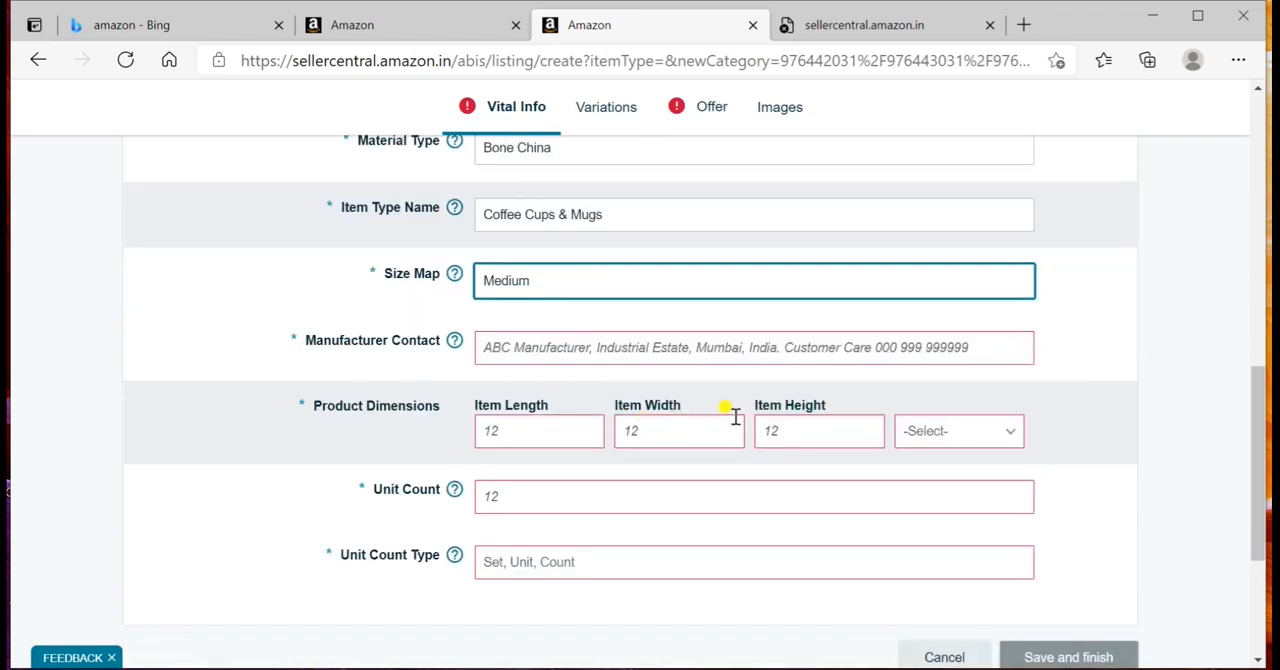
click(567, 432)
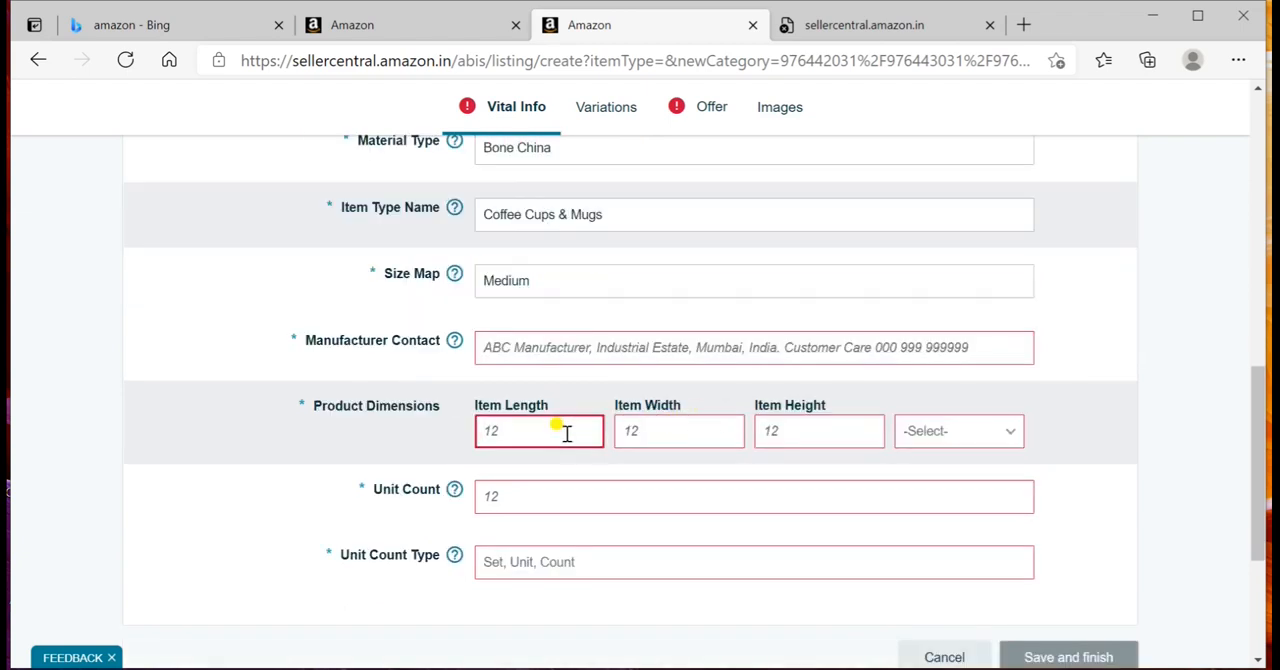
click(951, 432)
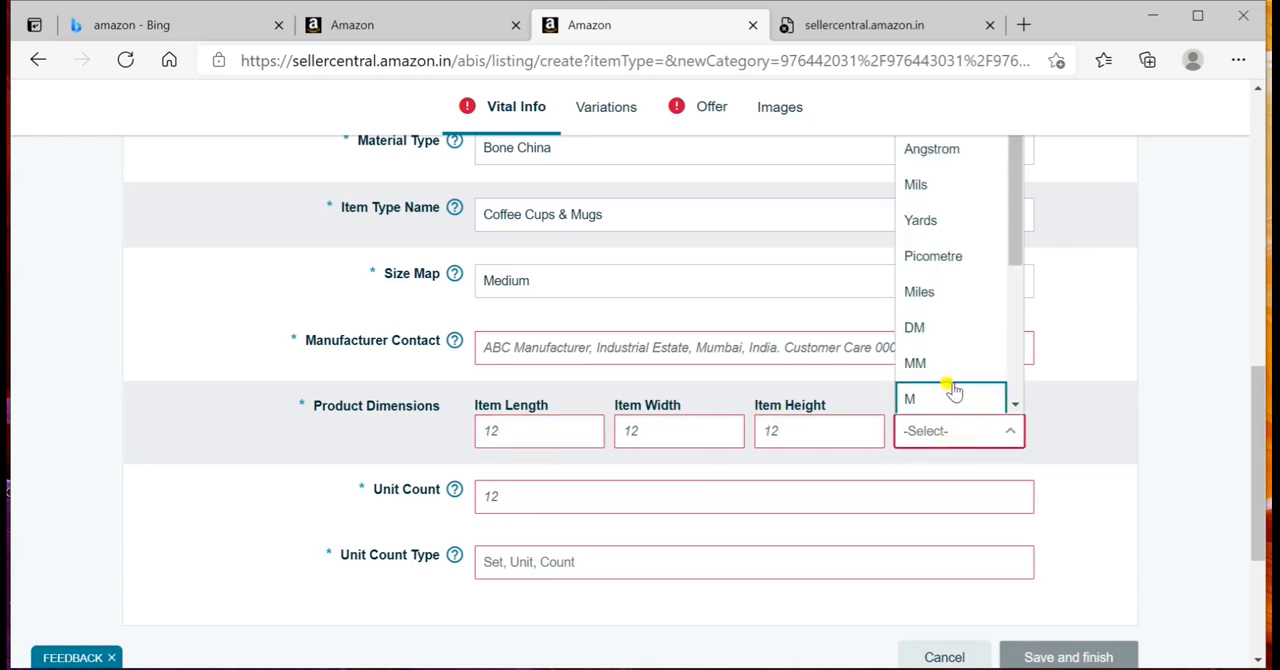
scroll(935, 238, up, 3)
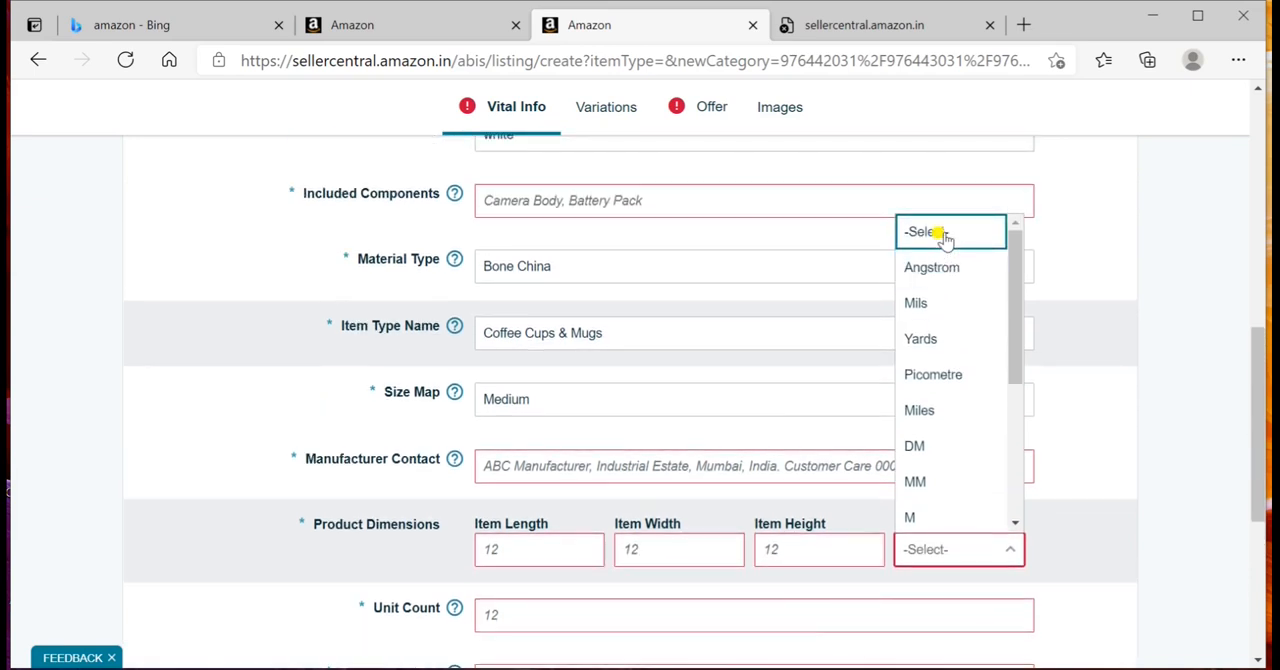
scroll(945, 237, down, 5)
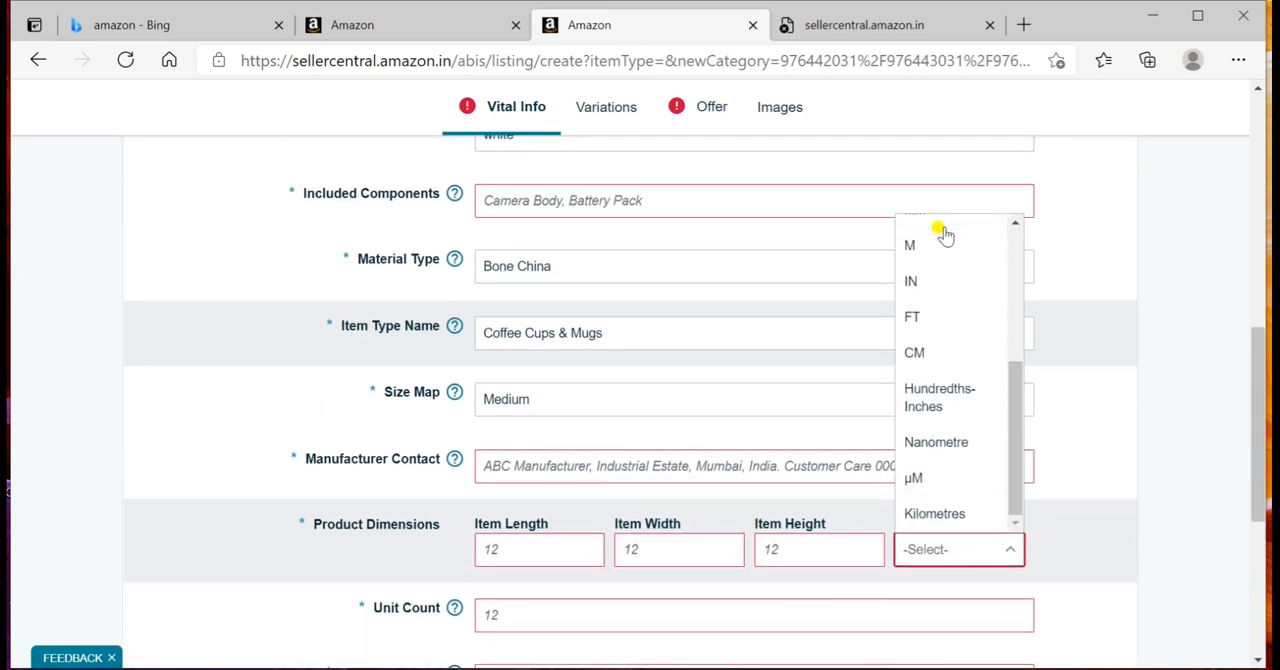
scroll(945, 237, down, 1)
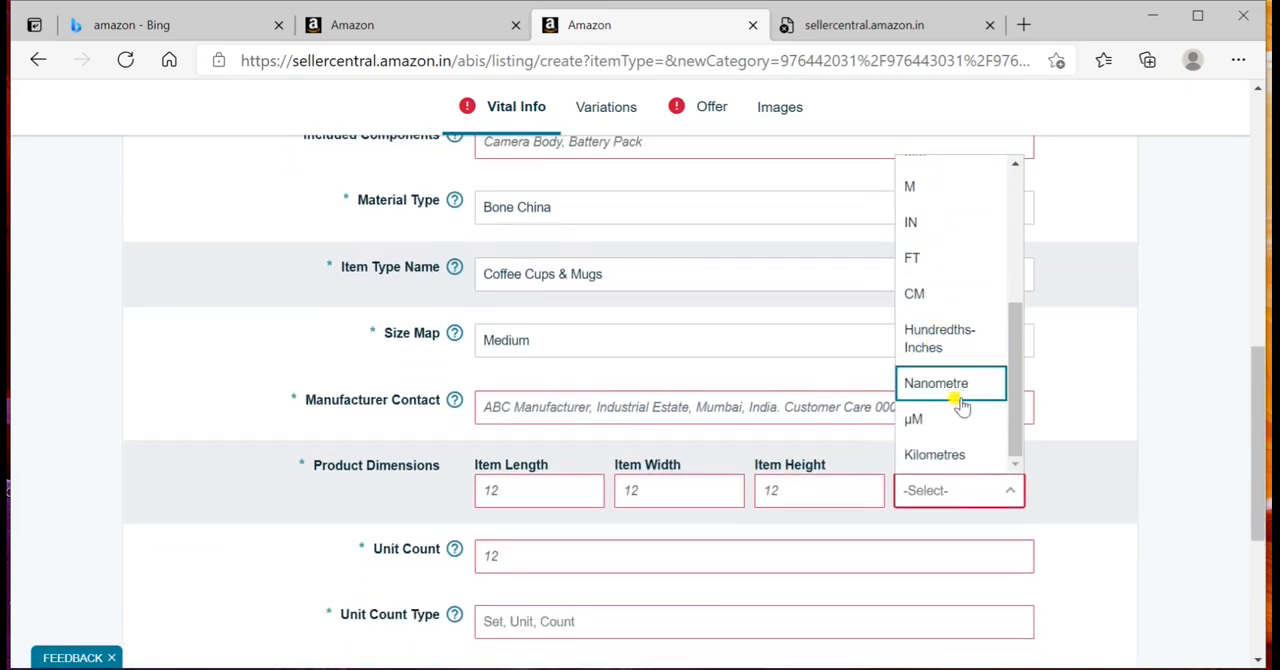
scroll(960, 405, down, 1)
scroll(960, 405, up, 3)
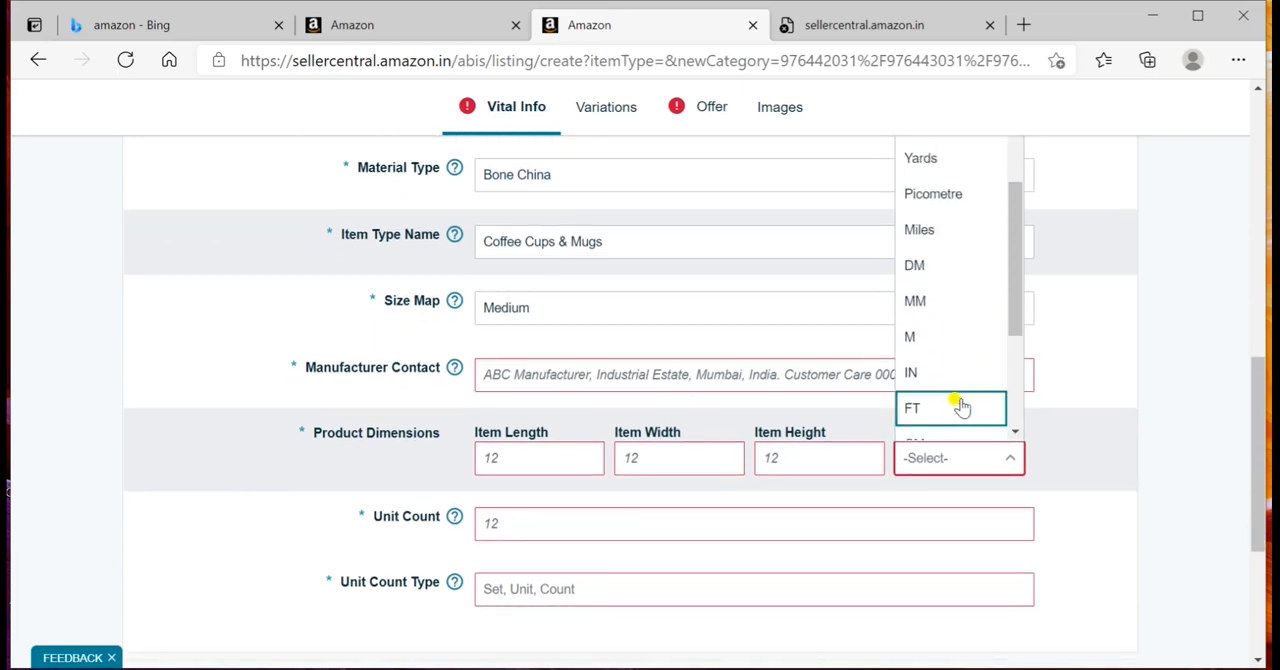
scroll(960, 405, up, 2)
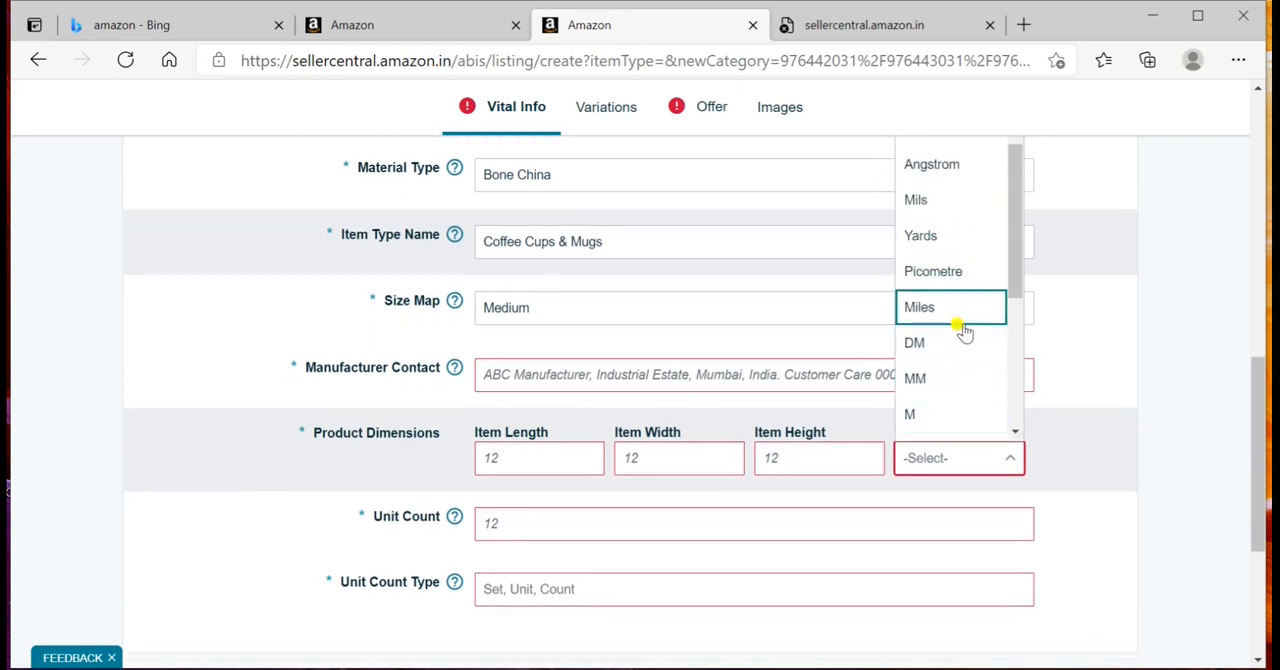
click(960, 378)
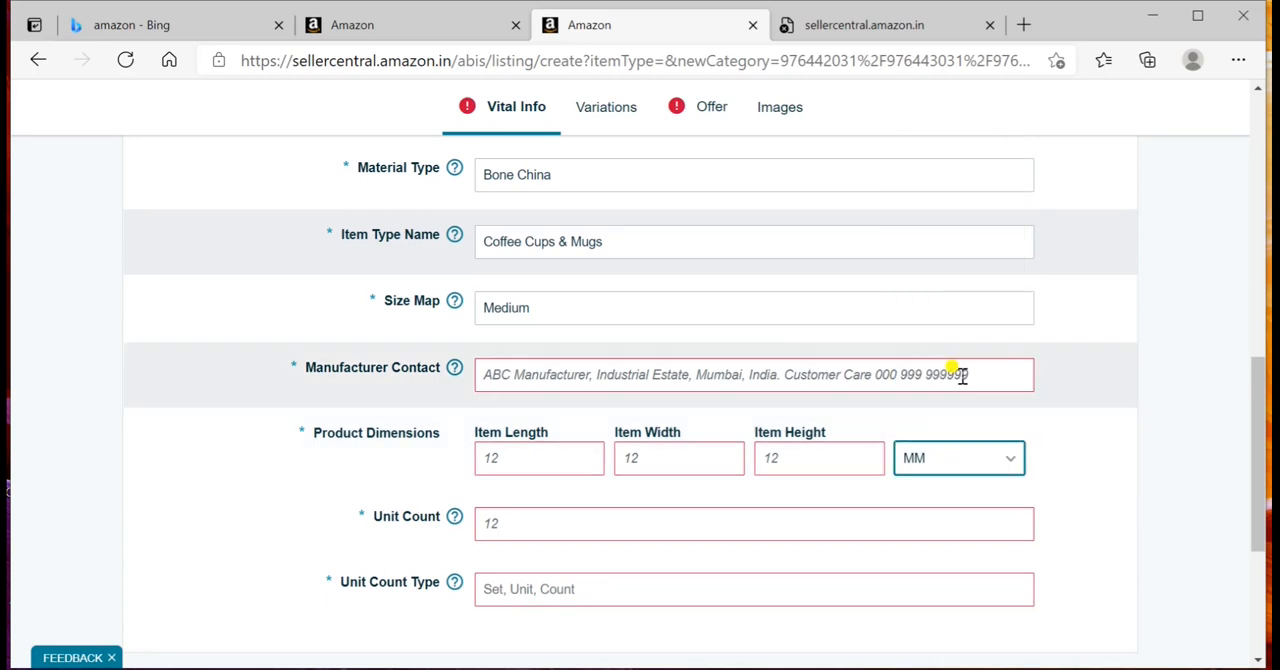
Step: Enter the product dimensions as length 6, width 4 and height 6
click(535, 455)
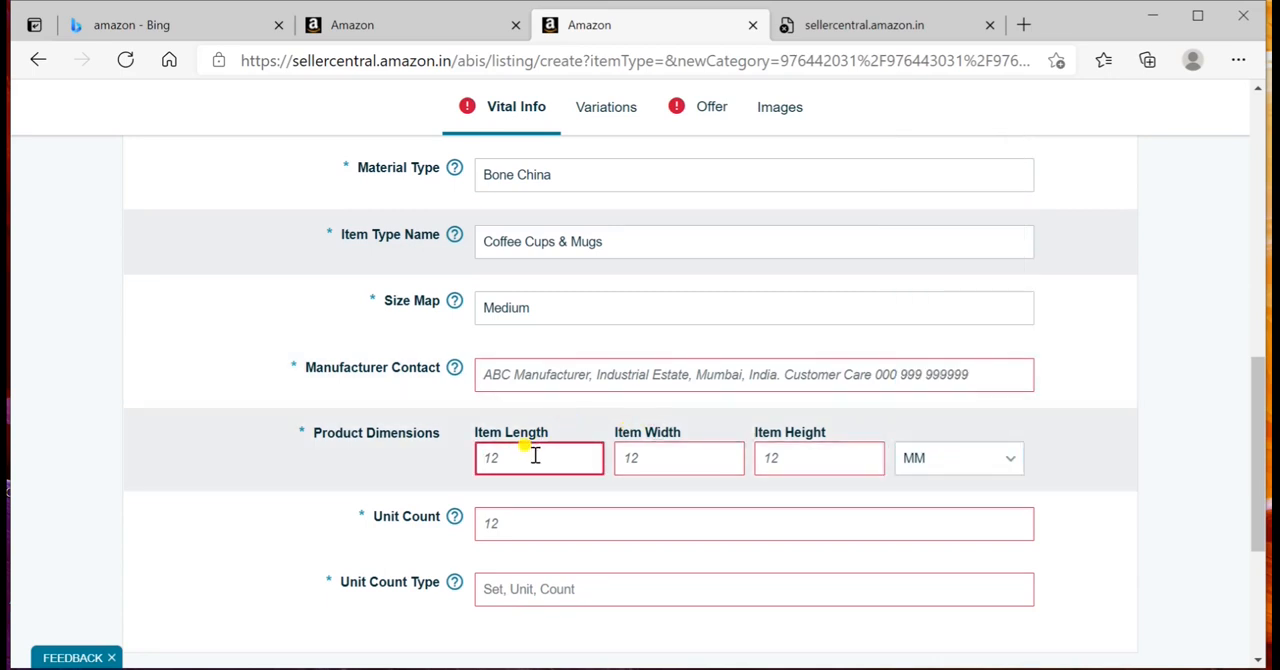
text(1)
key(BackSpace)
text(6)
click(624, 452)
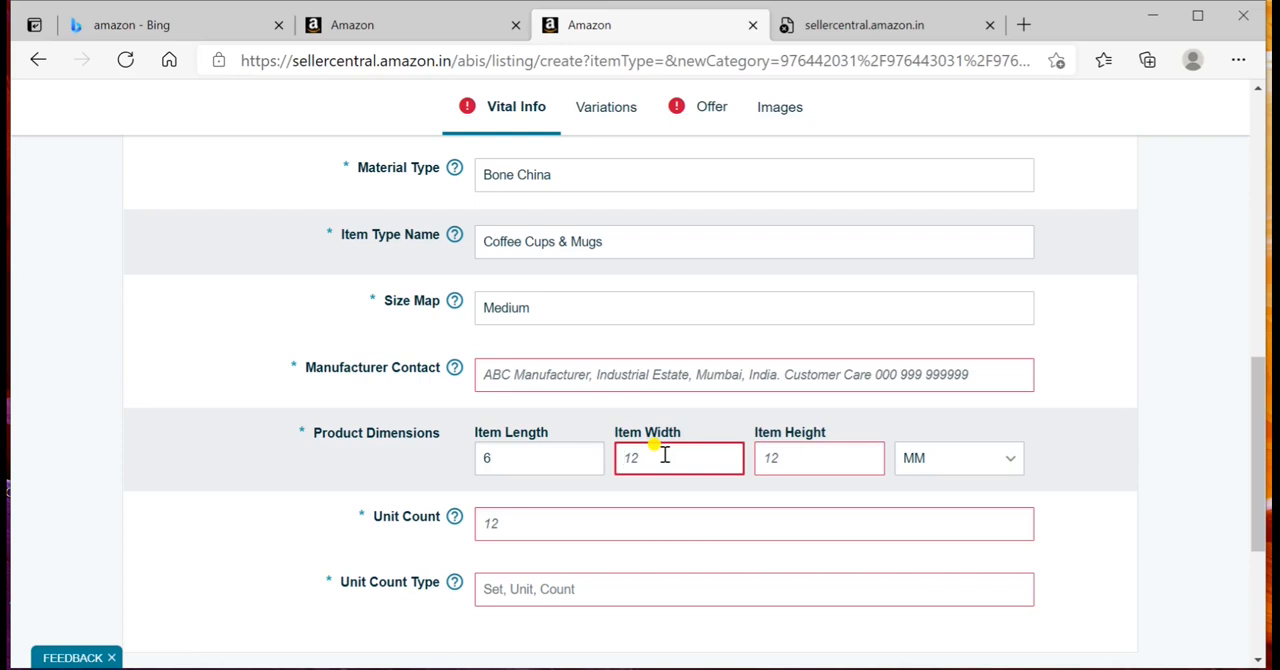
text(4)
click(797, 456)
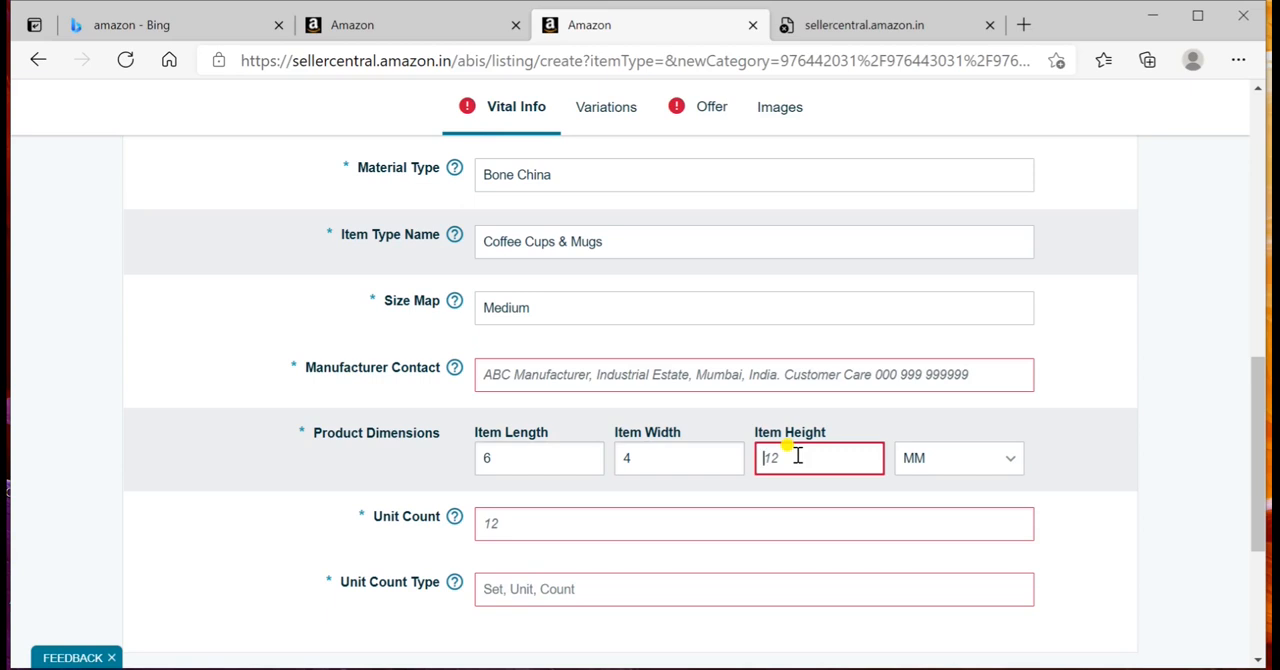
text(6)
Step: Set the unit count to 1 and choose Count as the unit count type
click(591, 518)
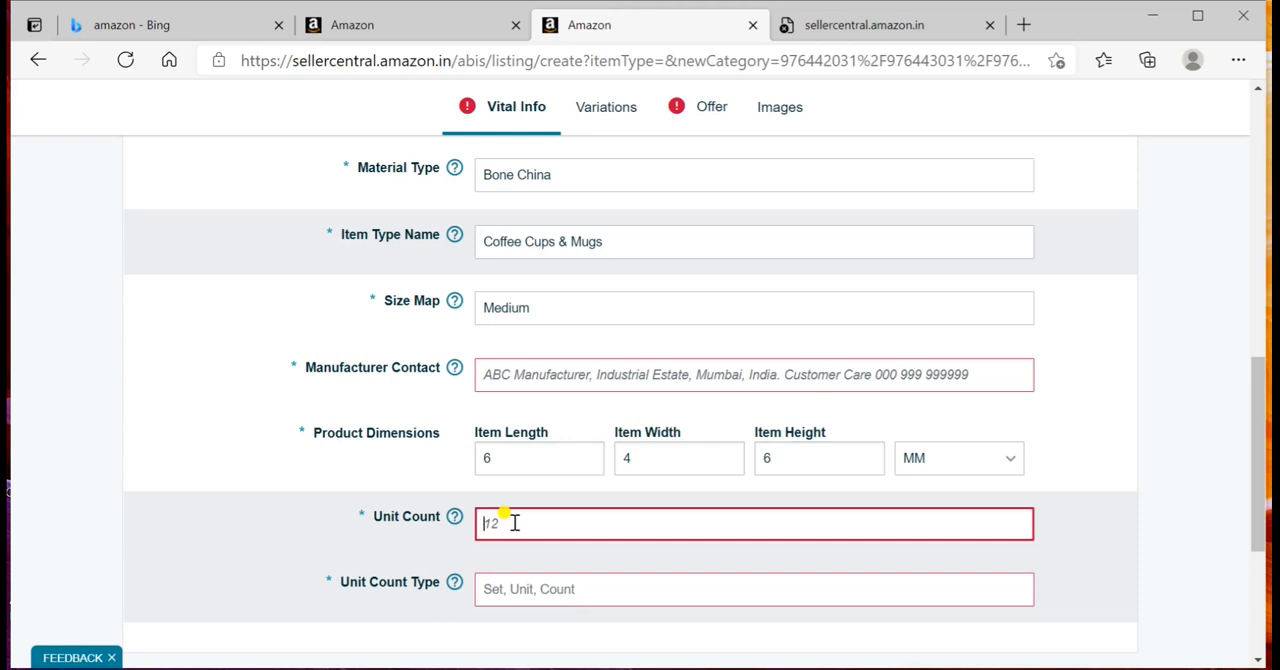
text(1)
click(501, 592)
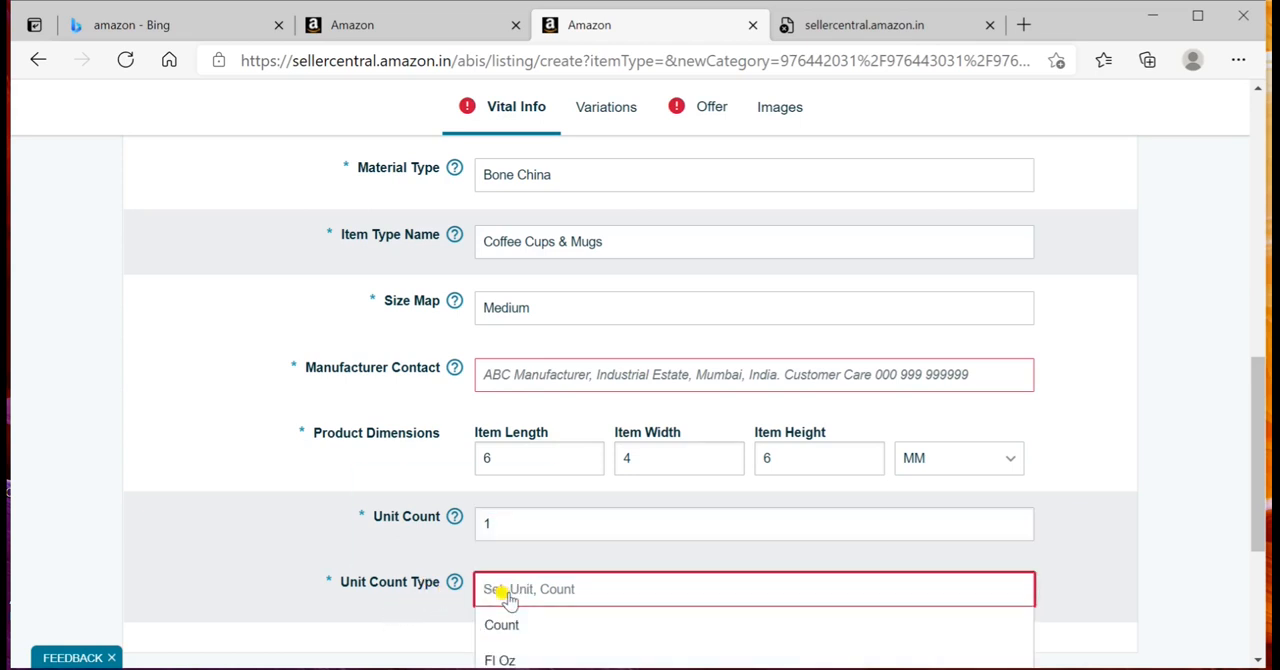
scroll(507, 597, down, 3)
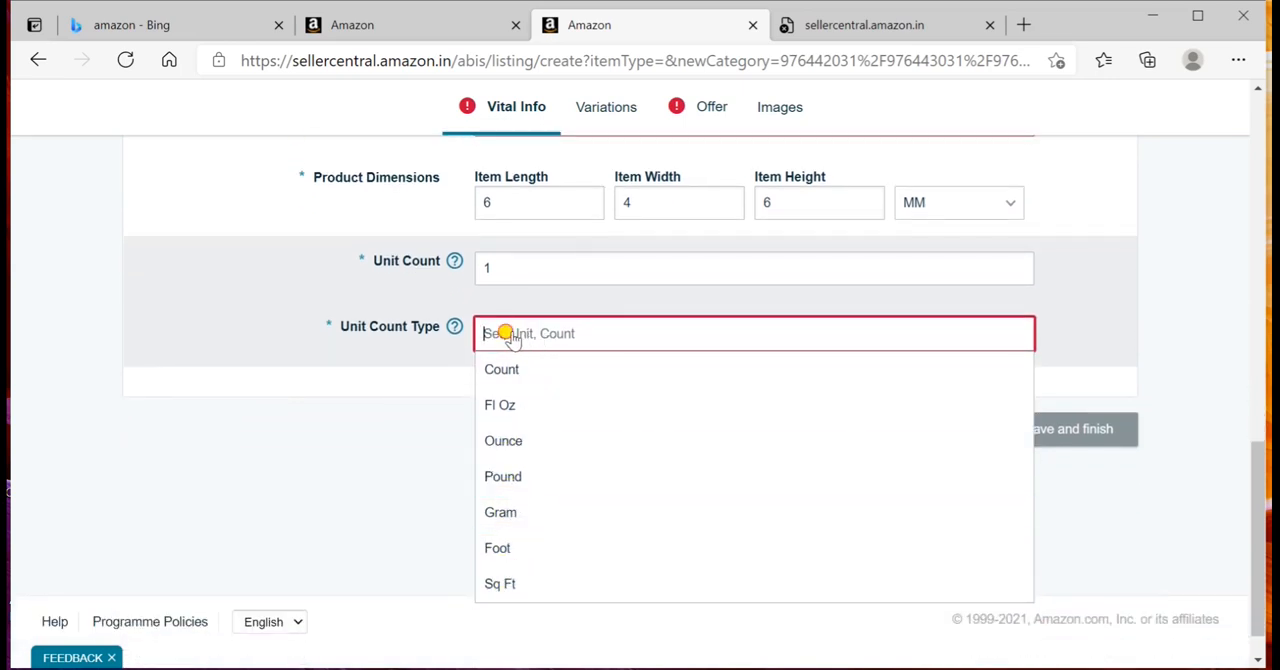
click(516, 368)
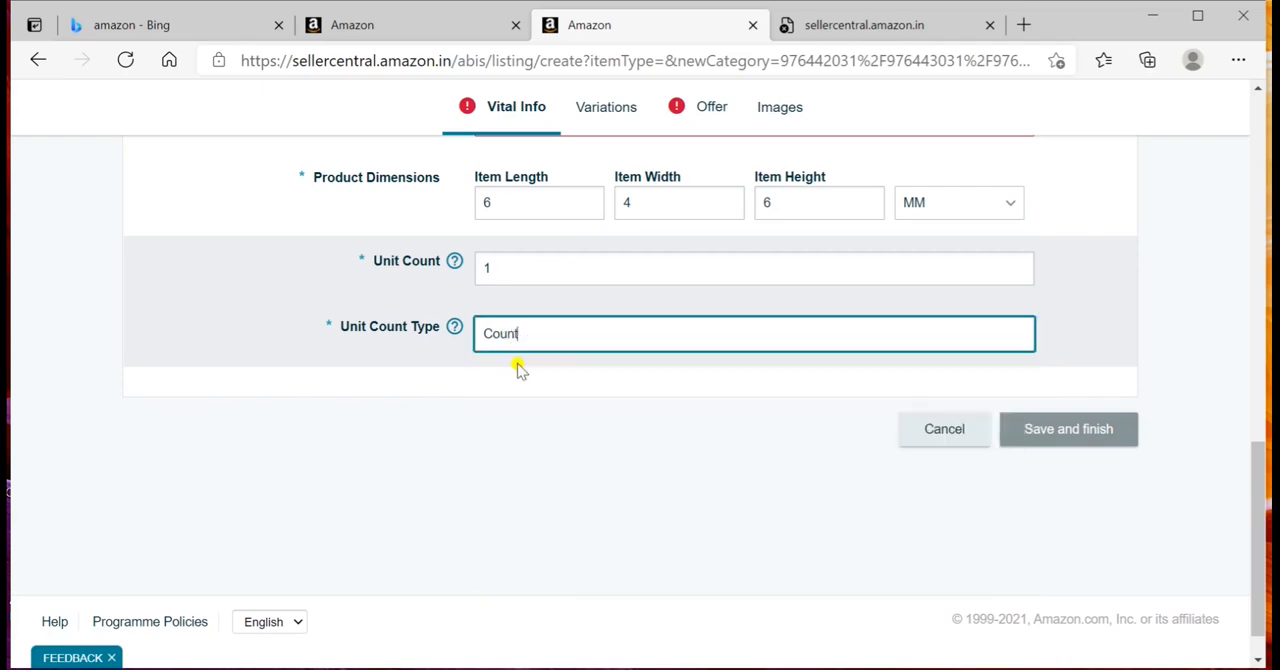
Step: Look through the available variation themes for the listing and choose Color as the variations theme
scroll(1046, 330, up, 8)
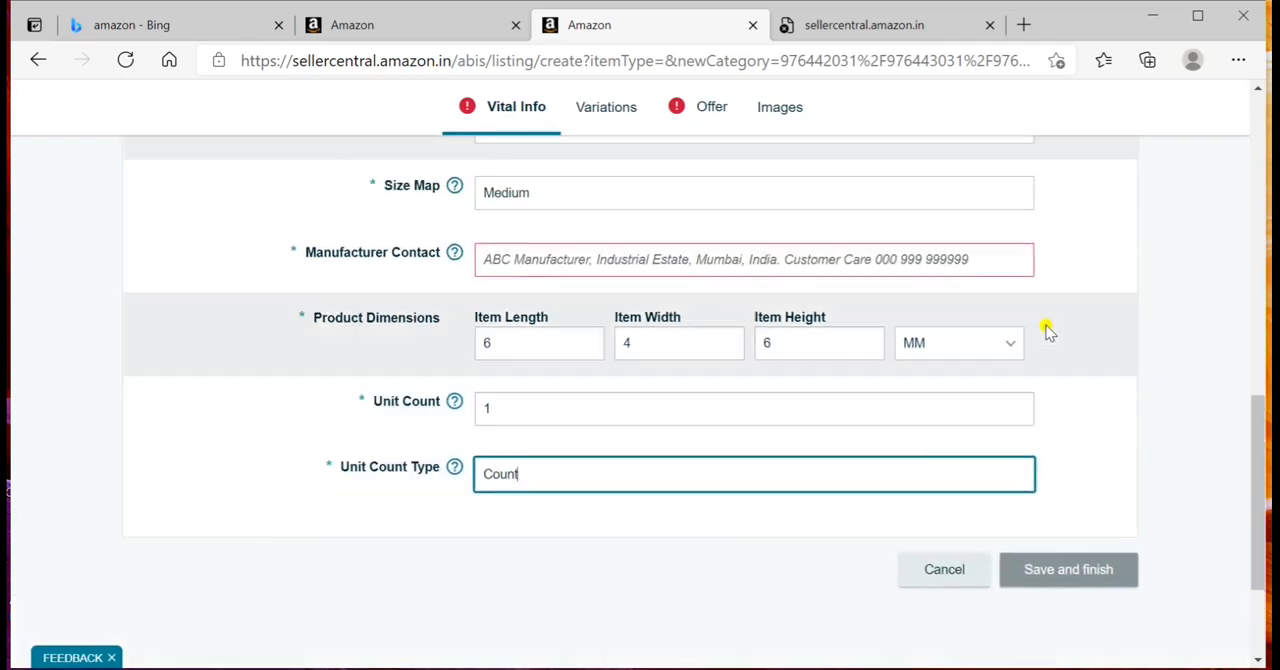
scroll(1046, 330, up, 3)
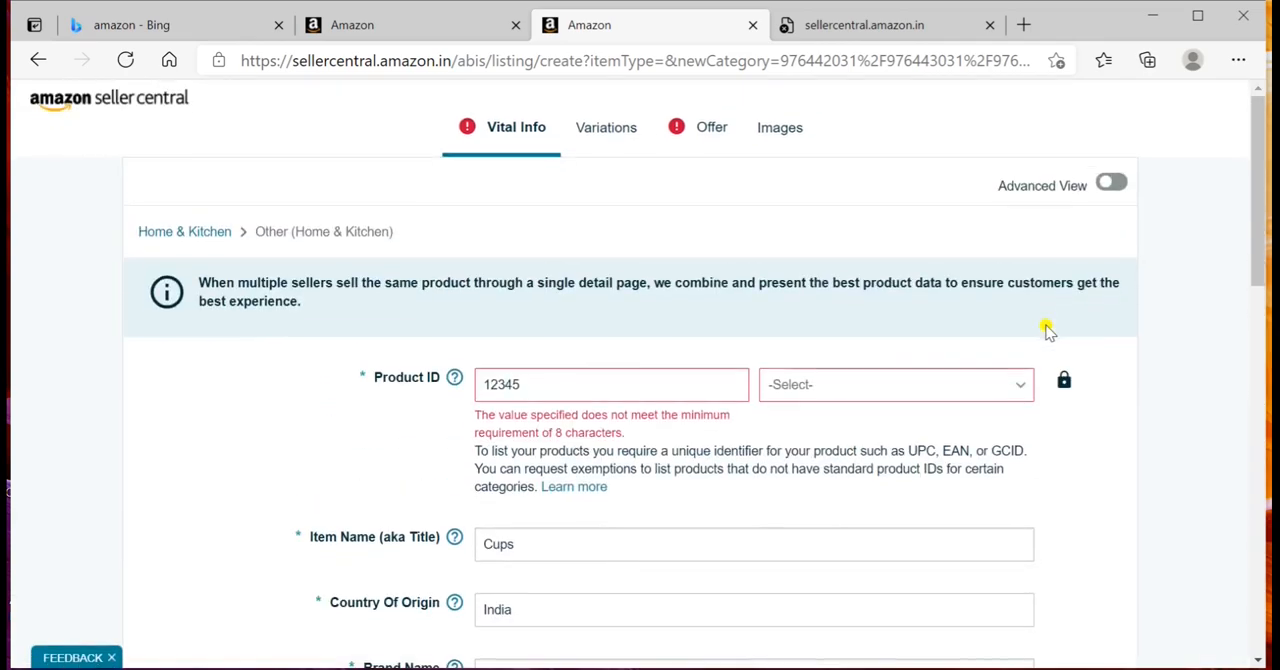
click(615, 139)
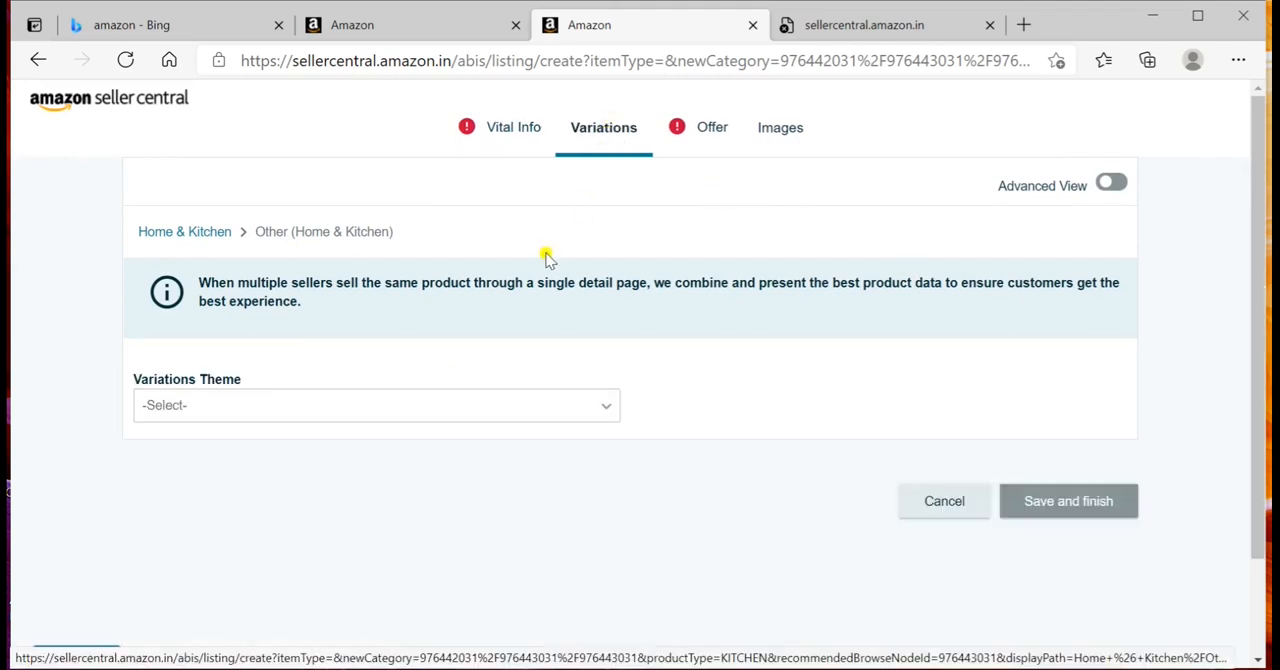
click(574, 413)
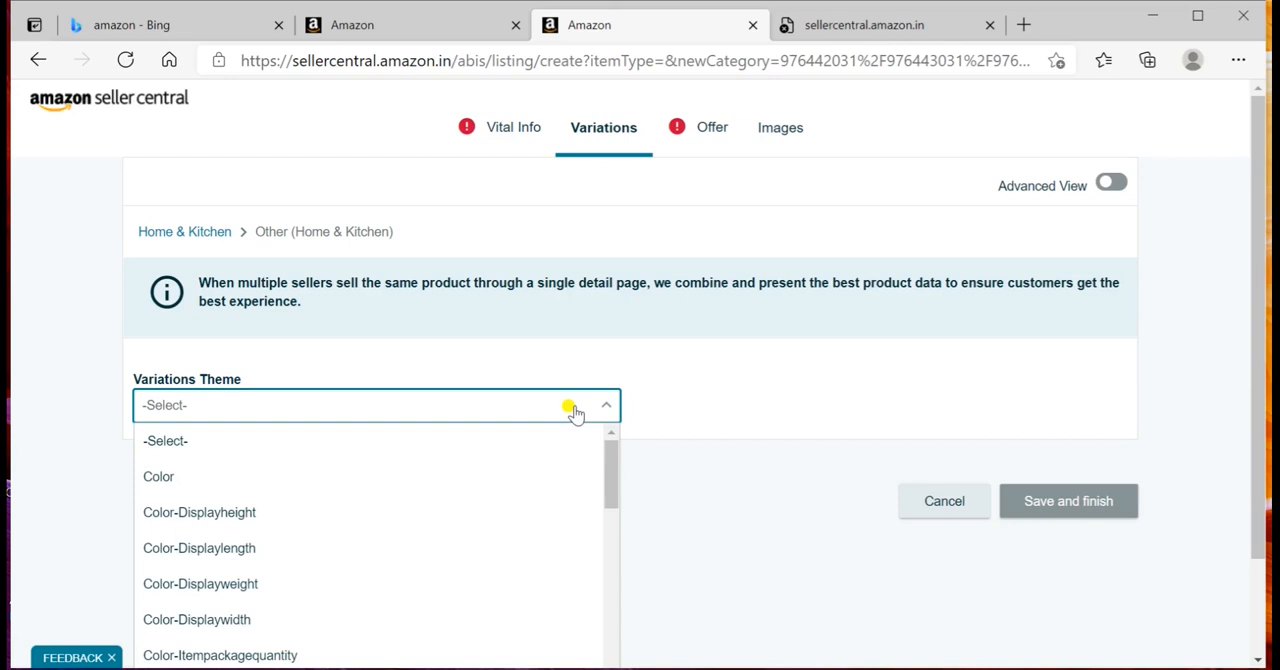
key(Down)
key(Down)
key(Down)
key(Down)
key(Down)
key(Down)
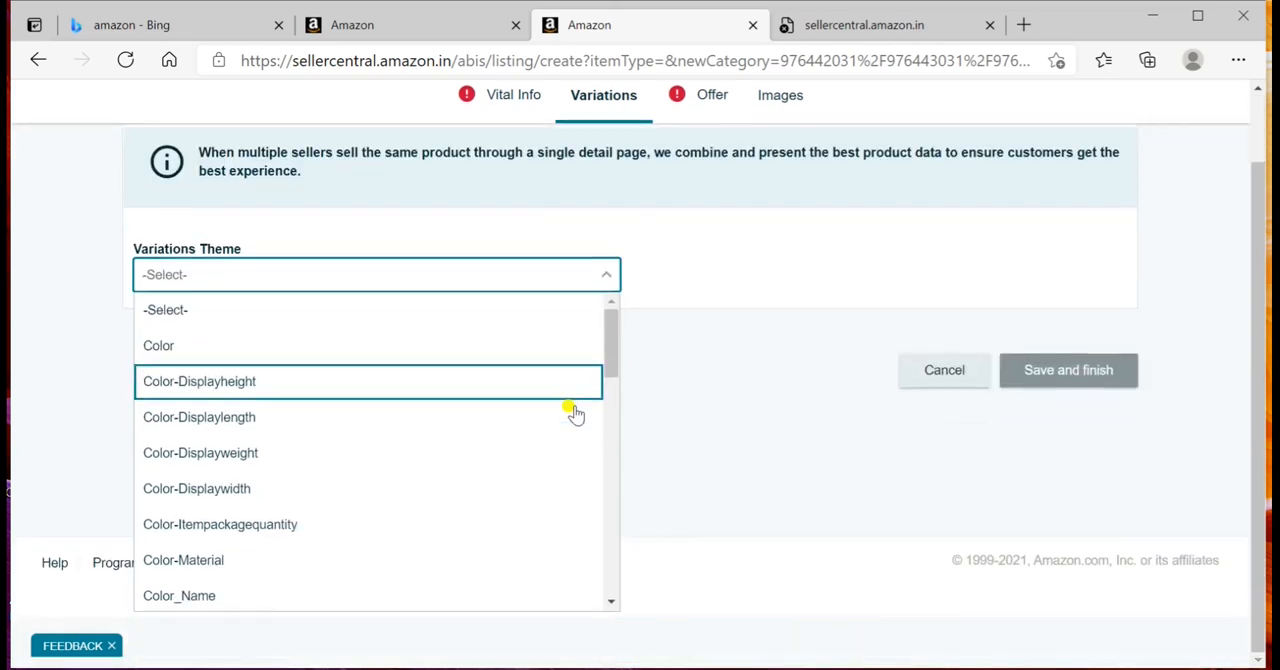
key(Down)
key(Down)
key(Down)
key(Down)
key(Down)
key(Down)
key(Down)
key(Down)
key(Down)
key(Down)
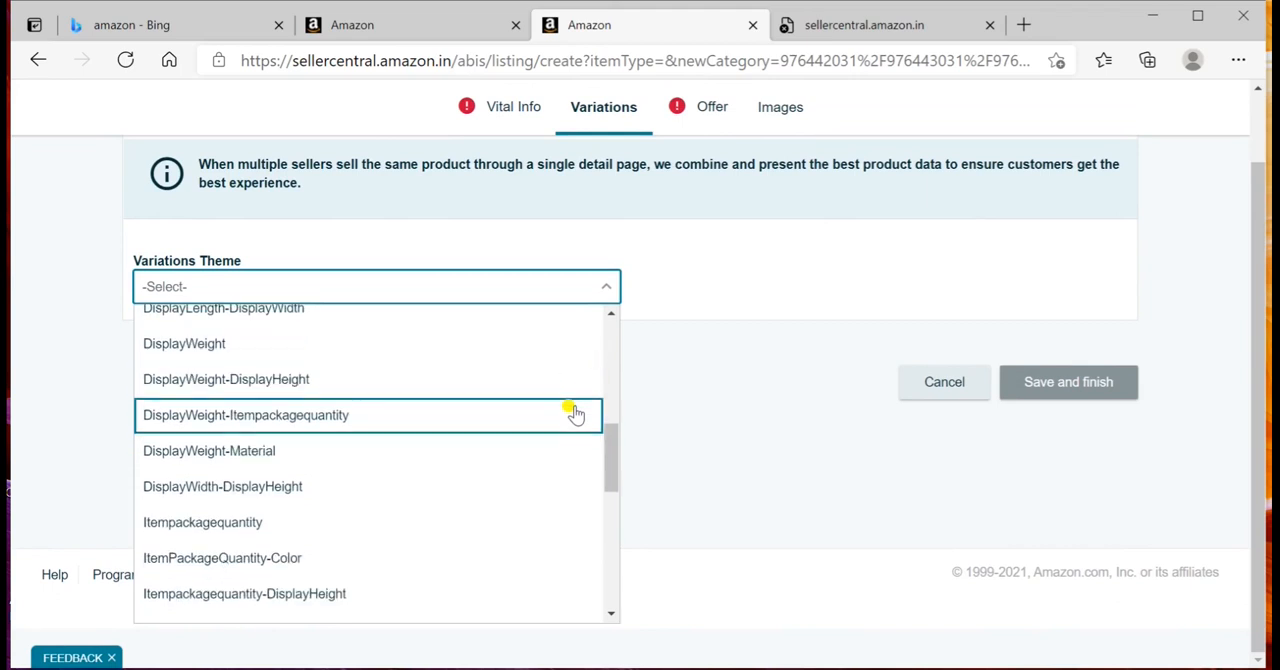
key(Down)
key(Down)
key(Down)
key(Down)
key(Down)
key(Down)
key(Down)
key(Down)
key(Down)
key(Down)
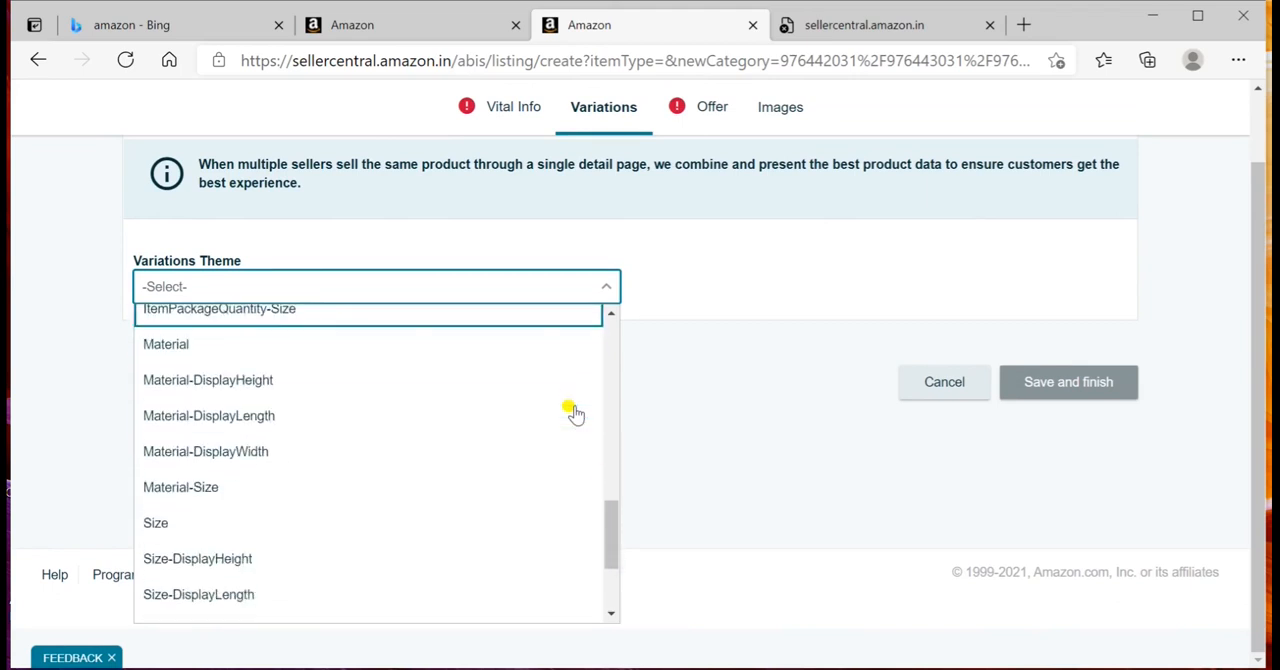
key(Down)
key(Down)
key(Down)
key(Down)
key(Down)
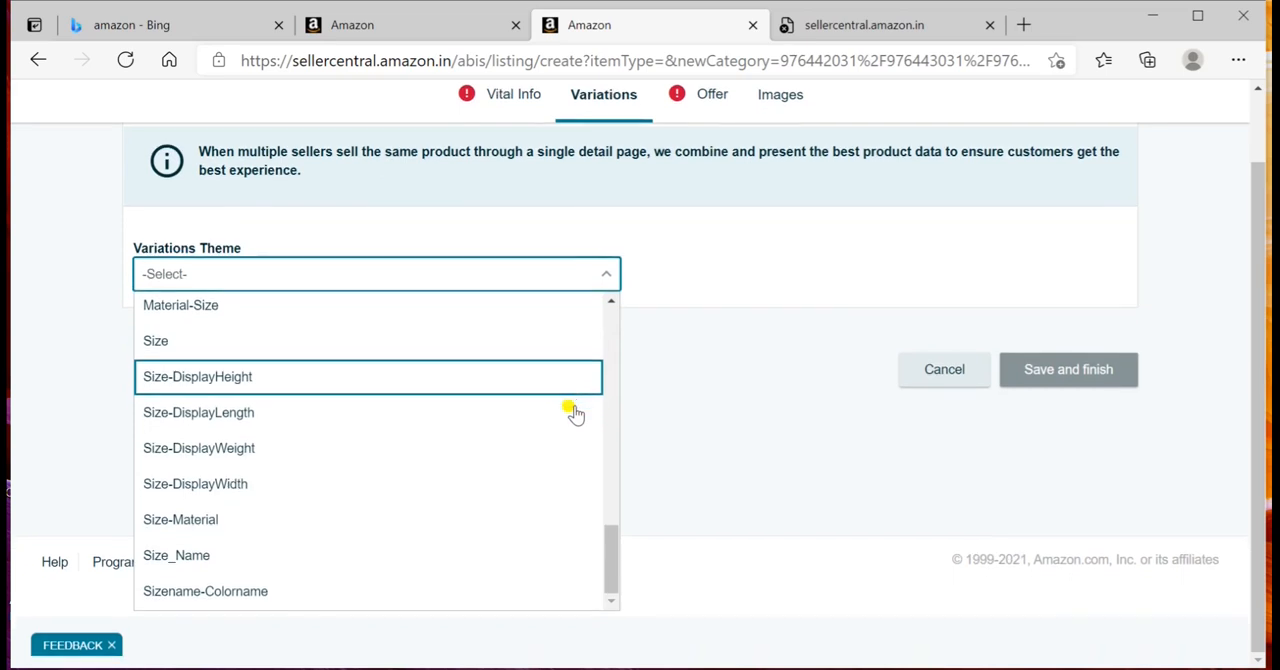
scroll(575, 413, up, 10)
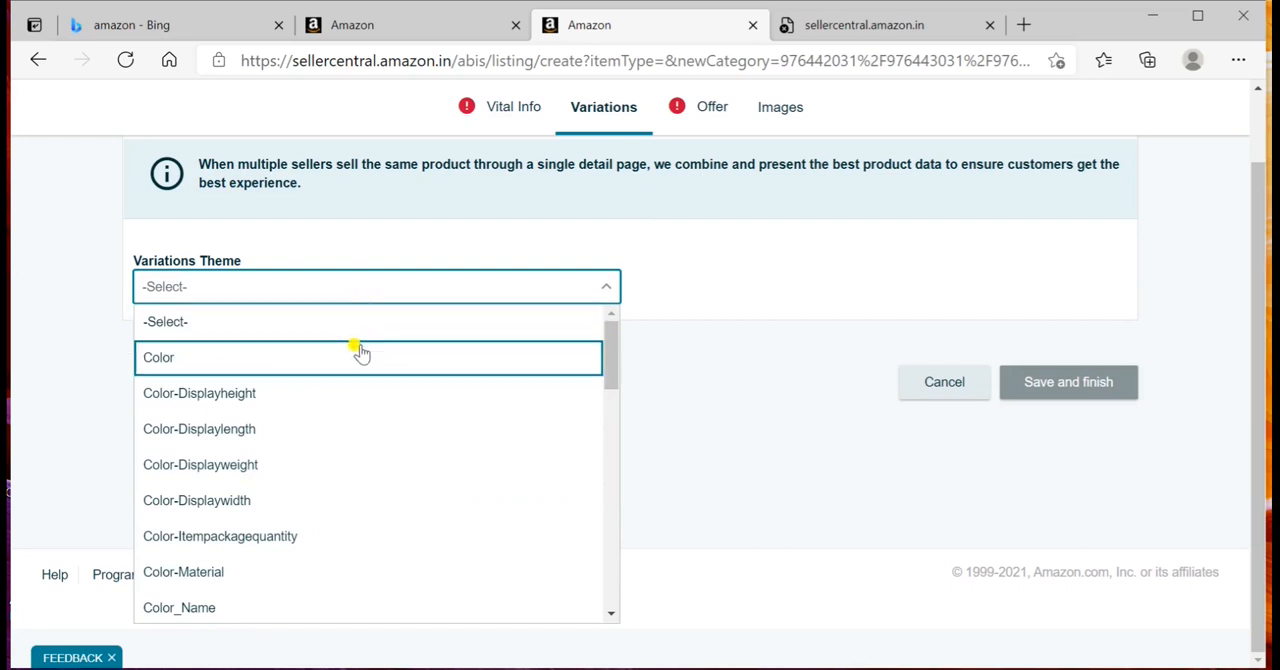
click(360, 352)
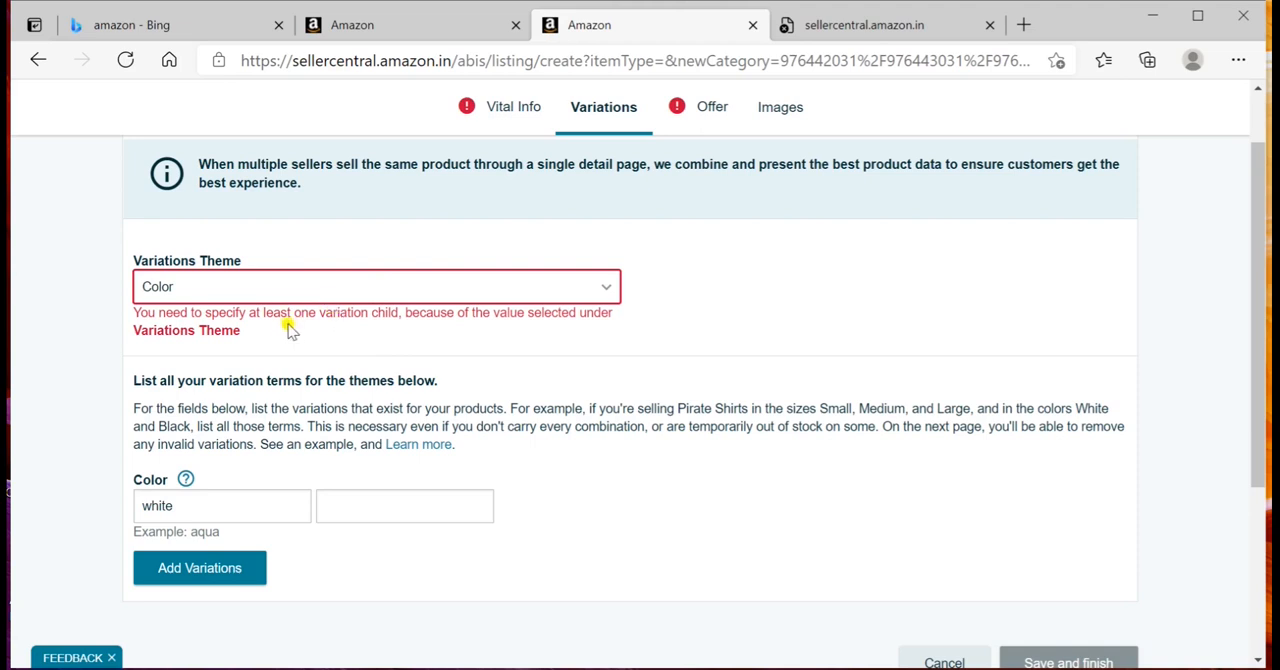
Step: Set the maximum retail price to ₹100 in the listing's offer details
scroll(229, 336, down, 3)
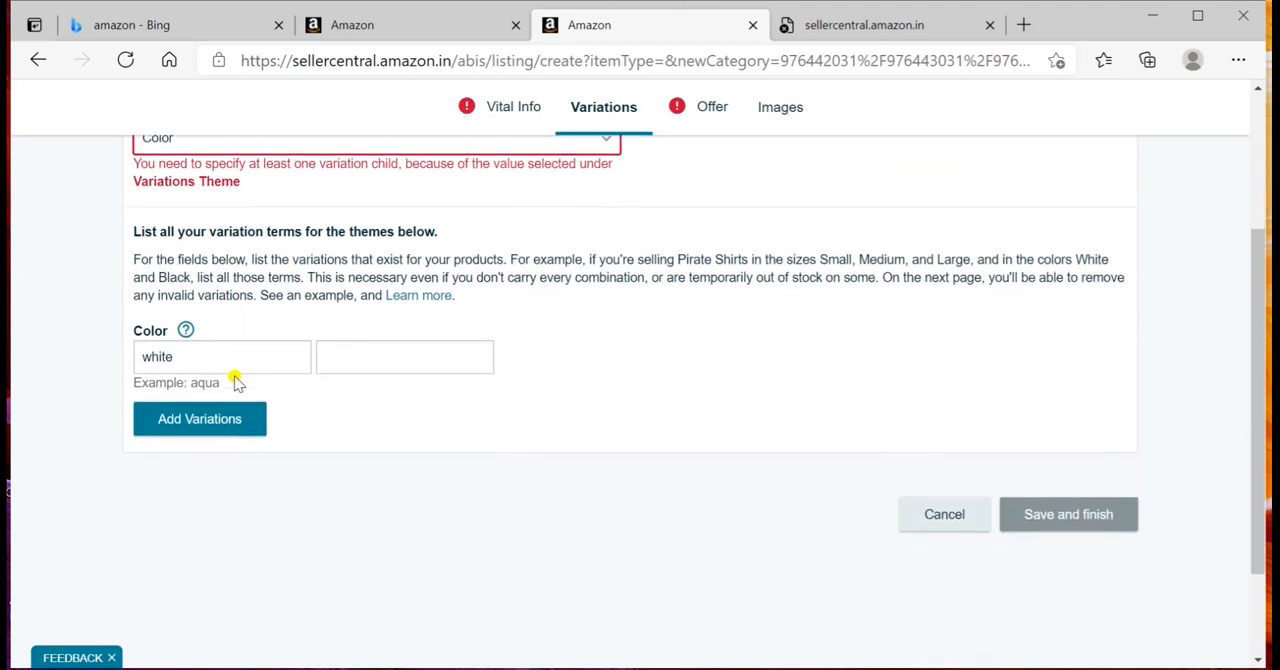
scroll(237, 455, up, 2)
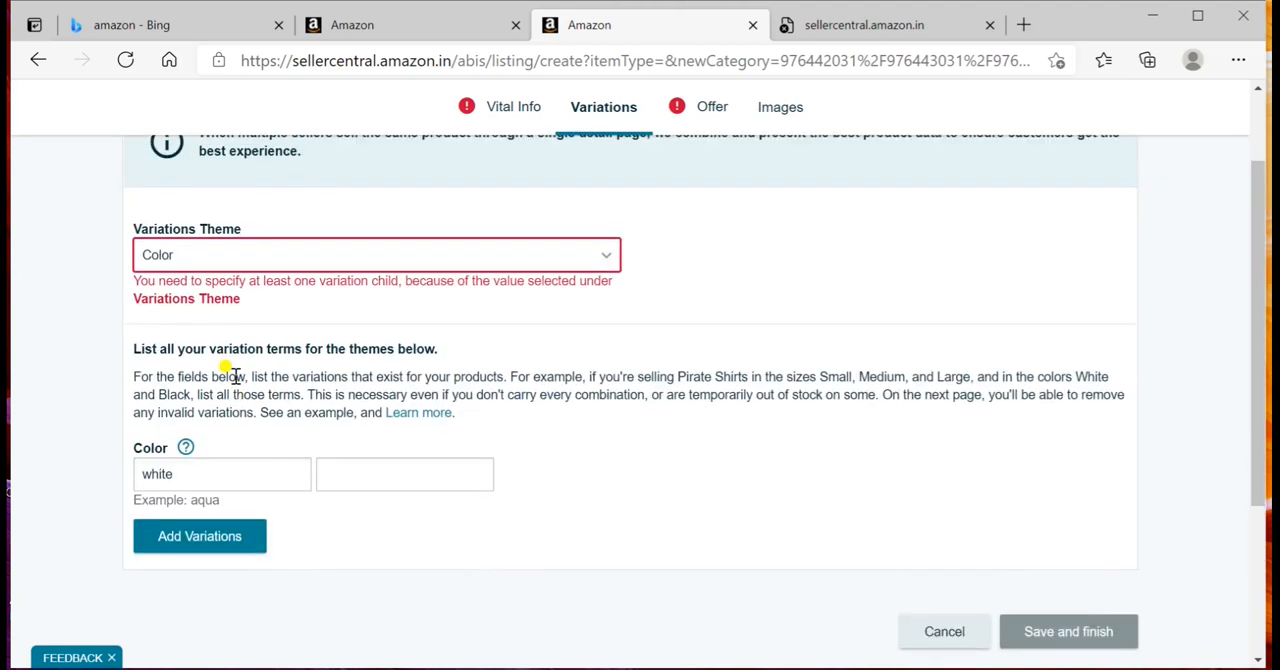
scroll(229, 376, up, 3)
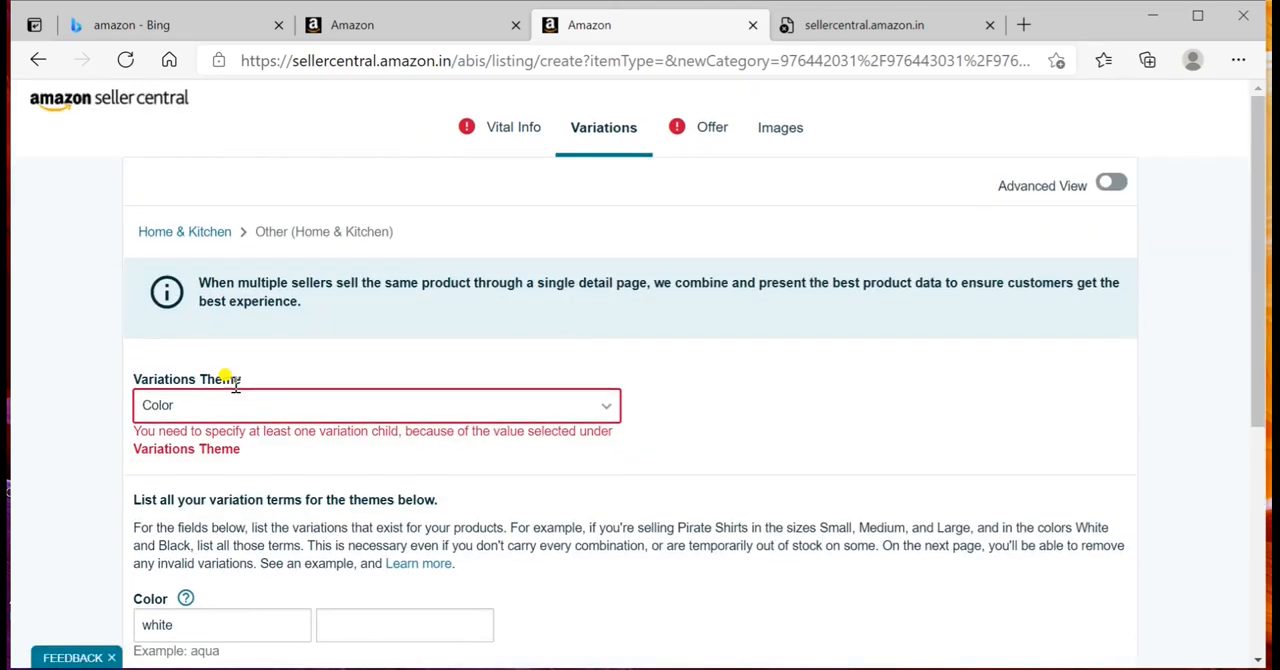
click(694, 132)
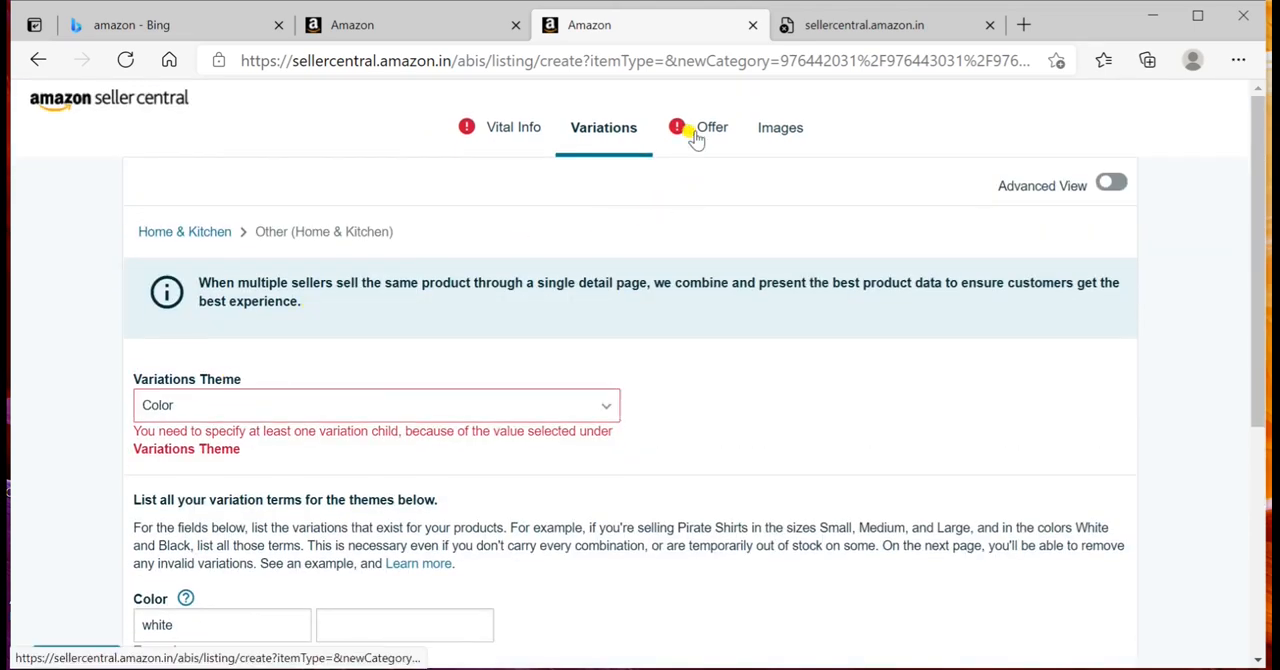
scroll(492, 322, down, 2)
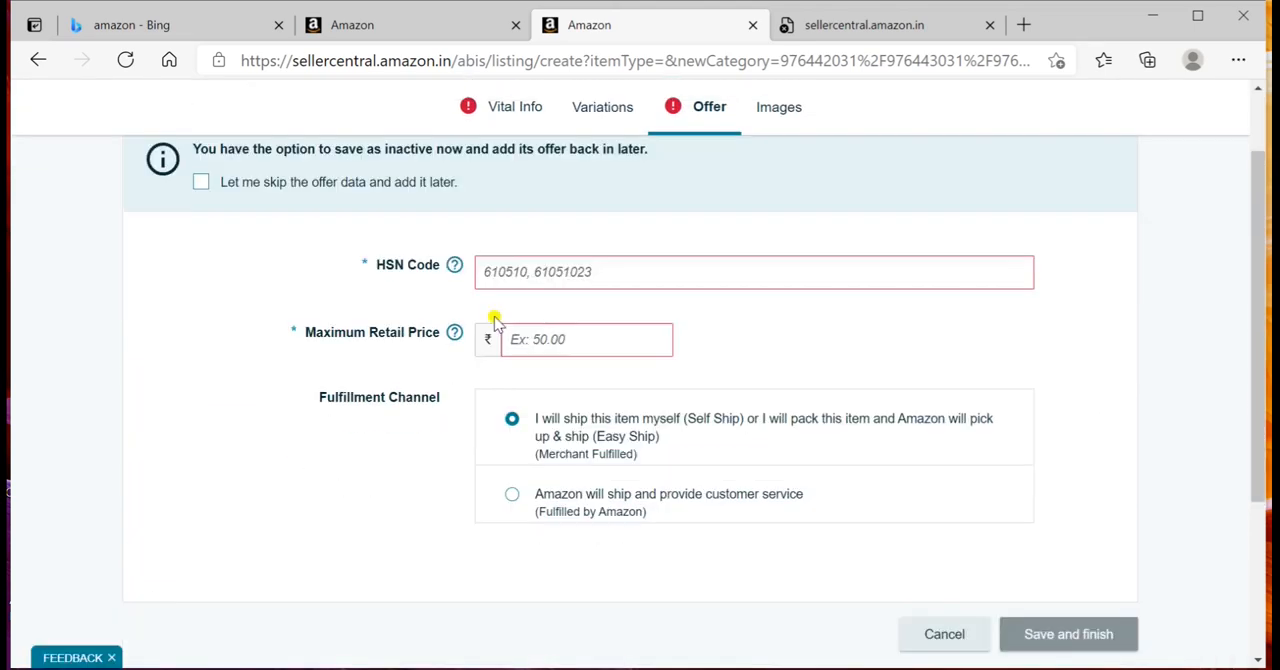
scroll(492, 316, up, 1)
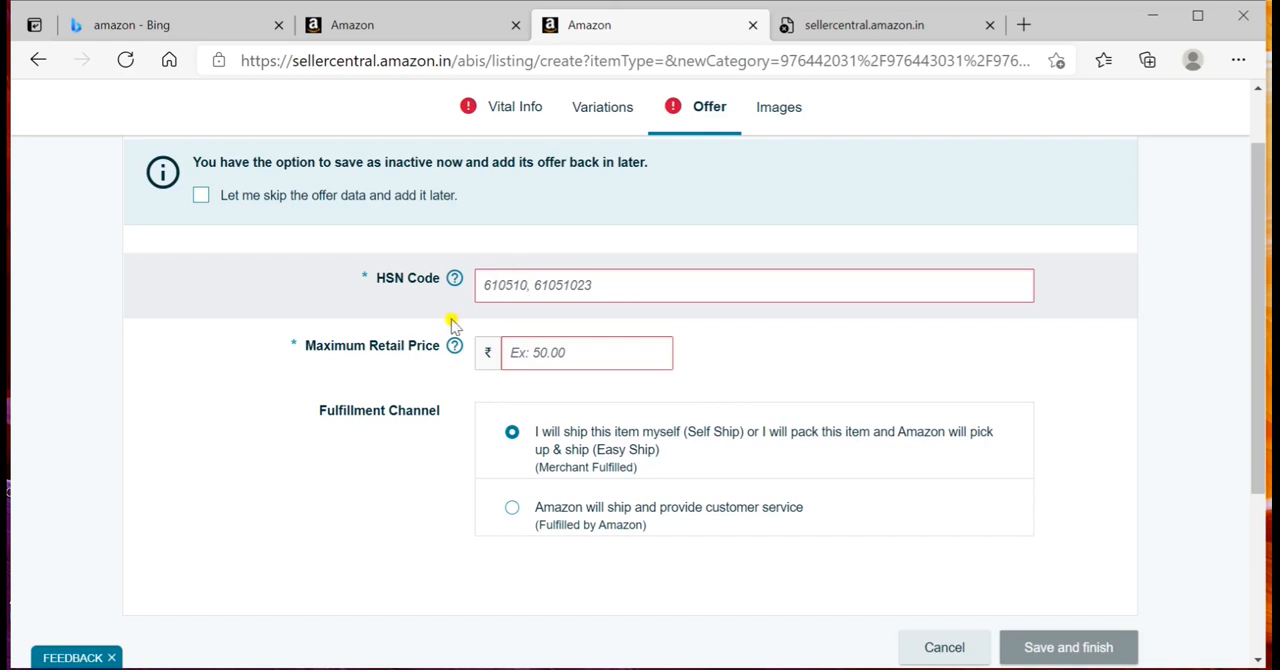
click(571, 352)
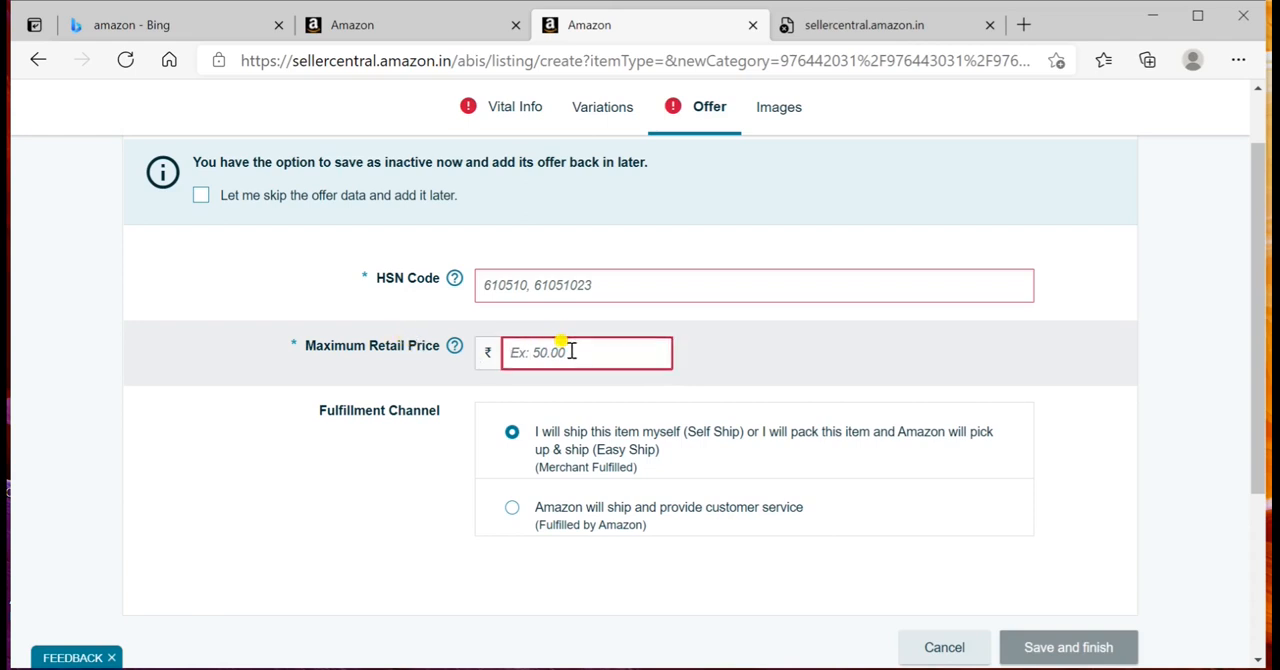
text(100)
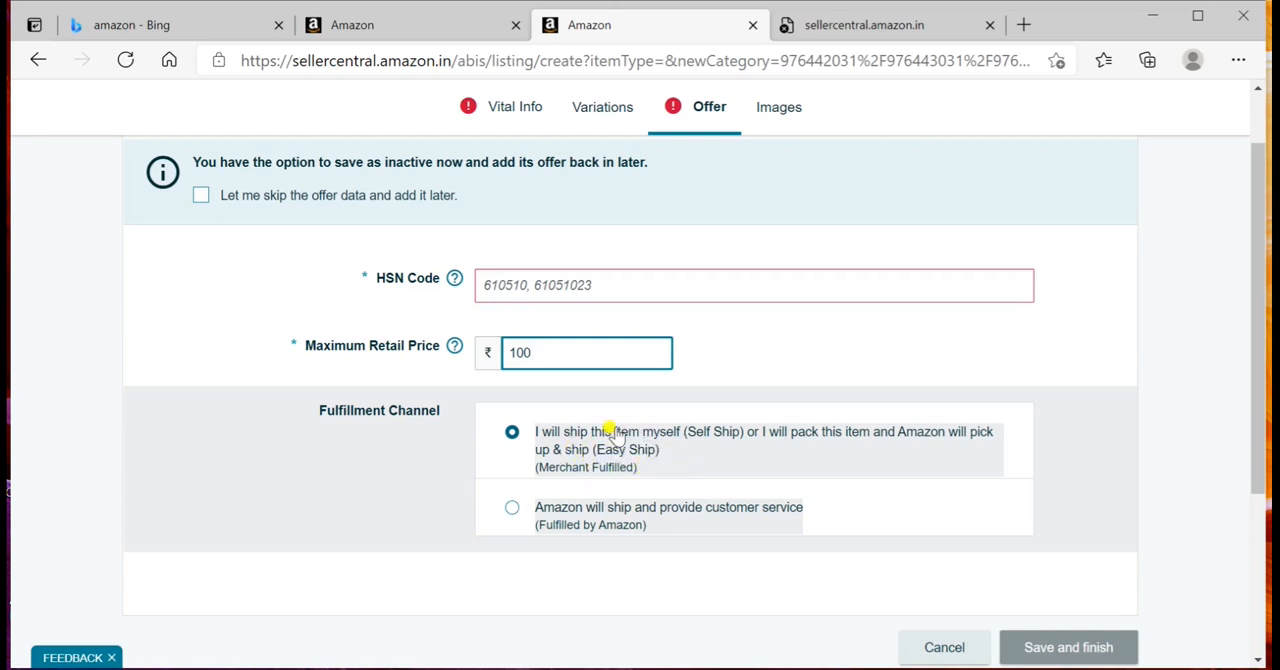
Step: Open the listing's Images section and examine the upload slots for product images
scroll(836, 455, up, 1)
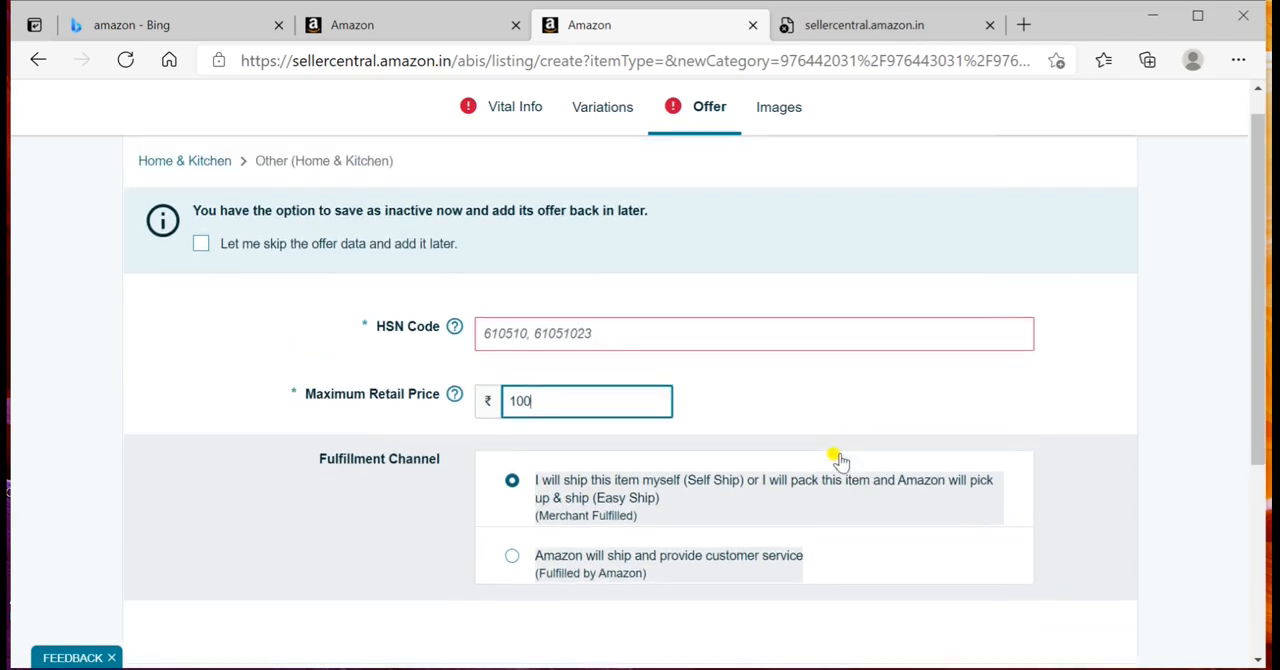
scroll(850, 458, down, 2)
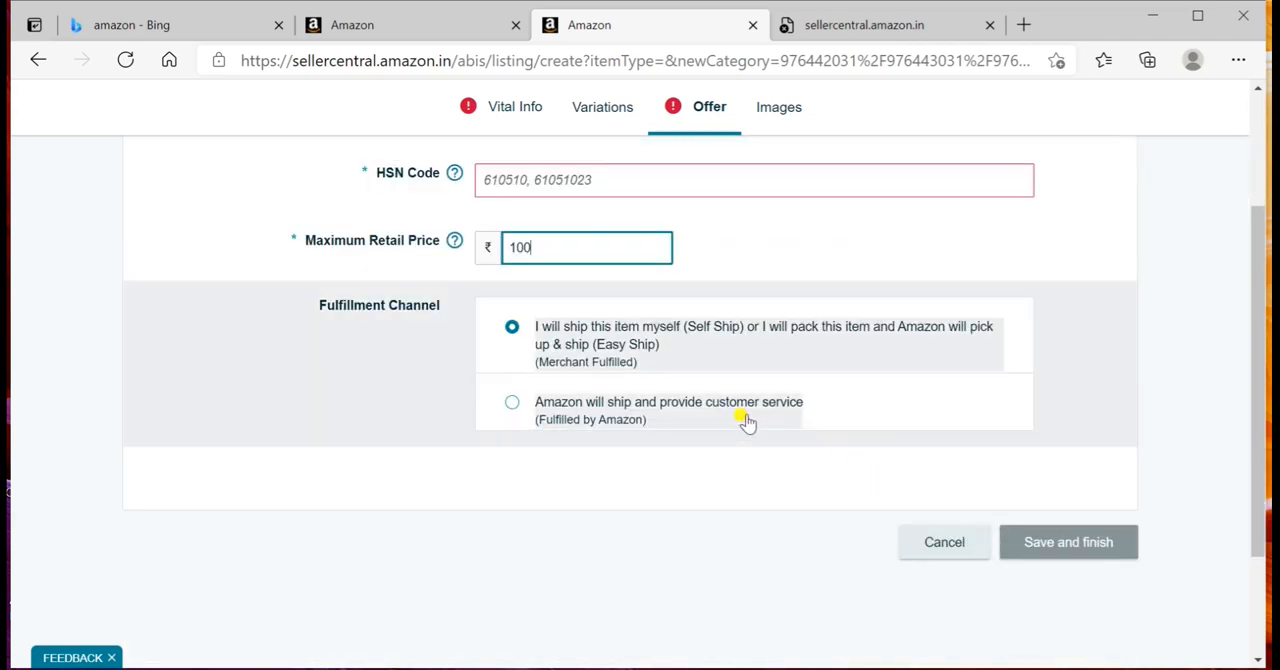
scroll(743, 416, up, 3)
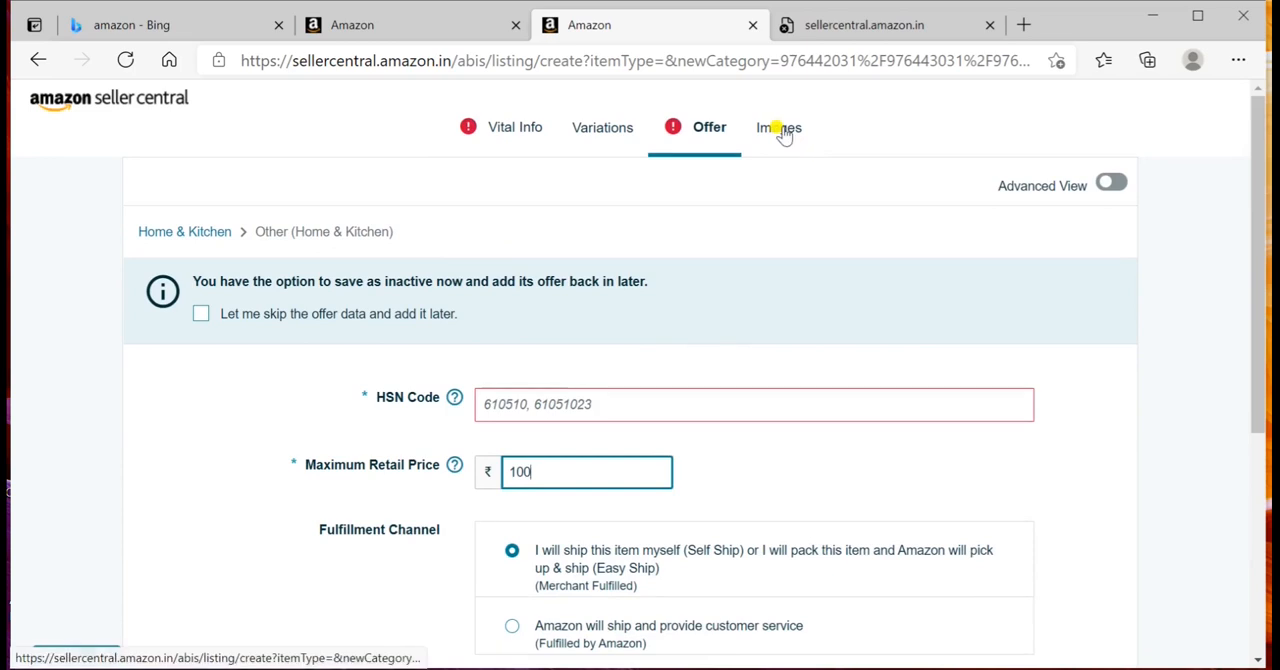
click(784, 130)
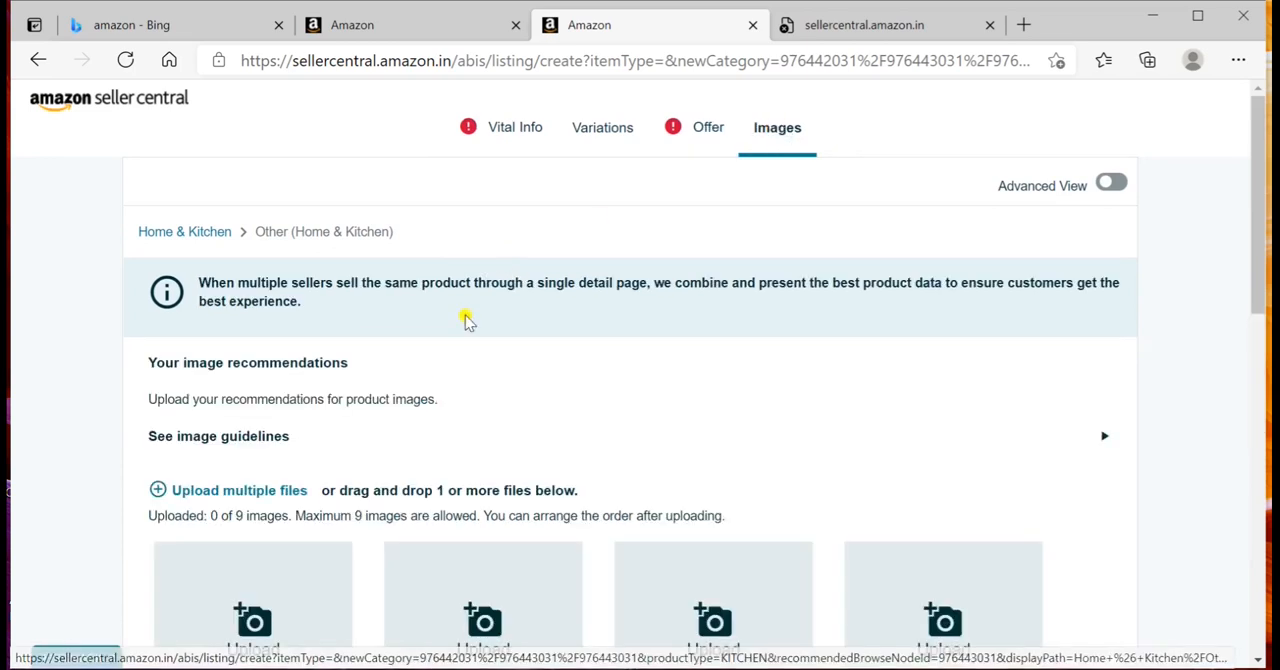
scroll(466, 318, down, 2)
scroll(460, 335, down, 4)
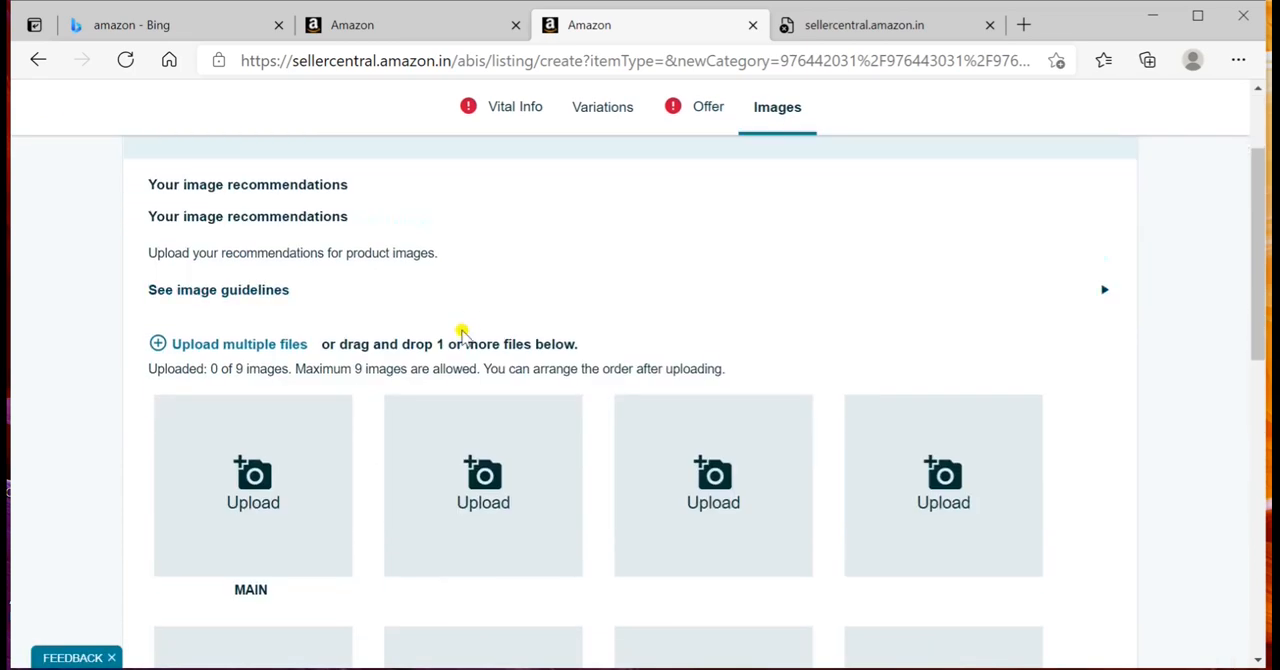
scroll(462, 338, down, 2)
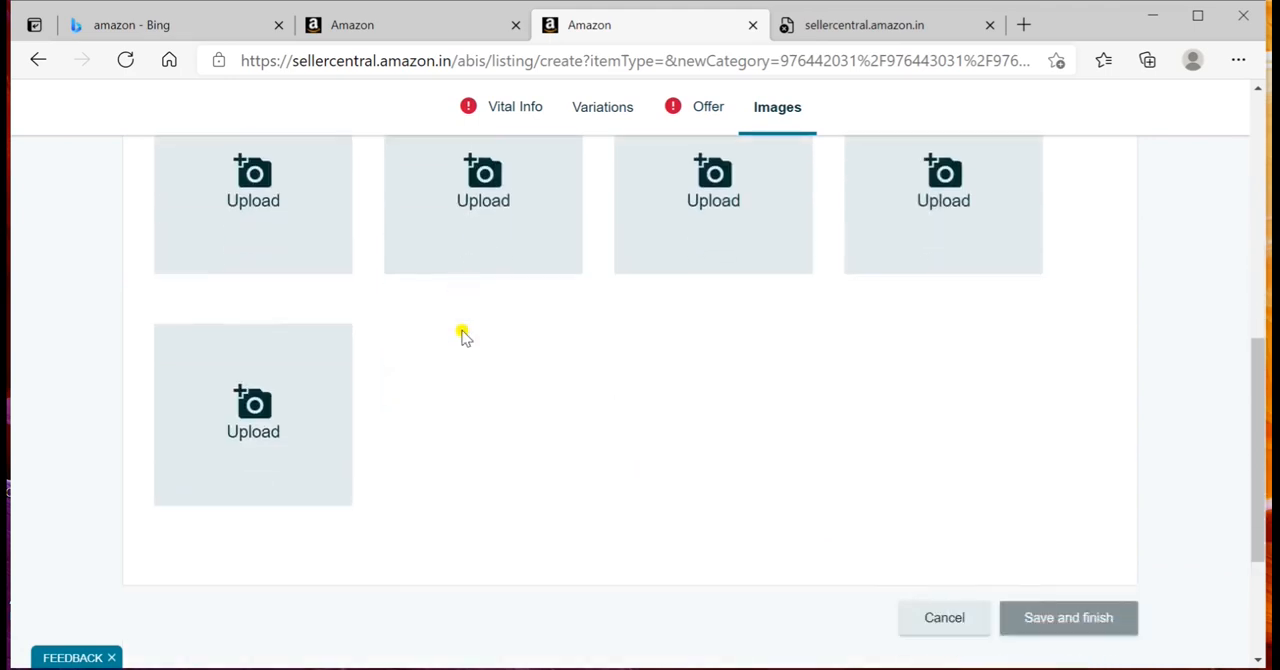
scroll(462, 338, up, 4)
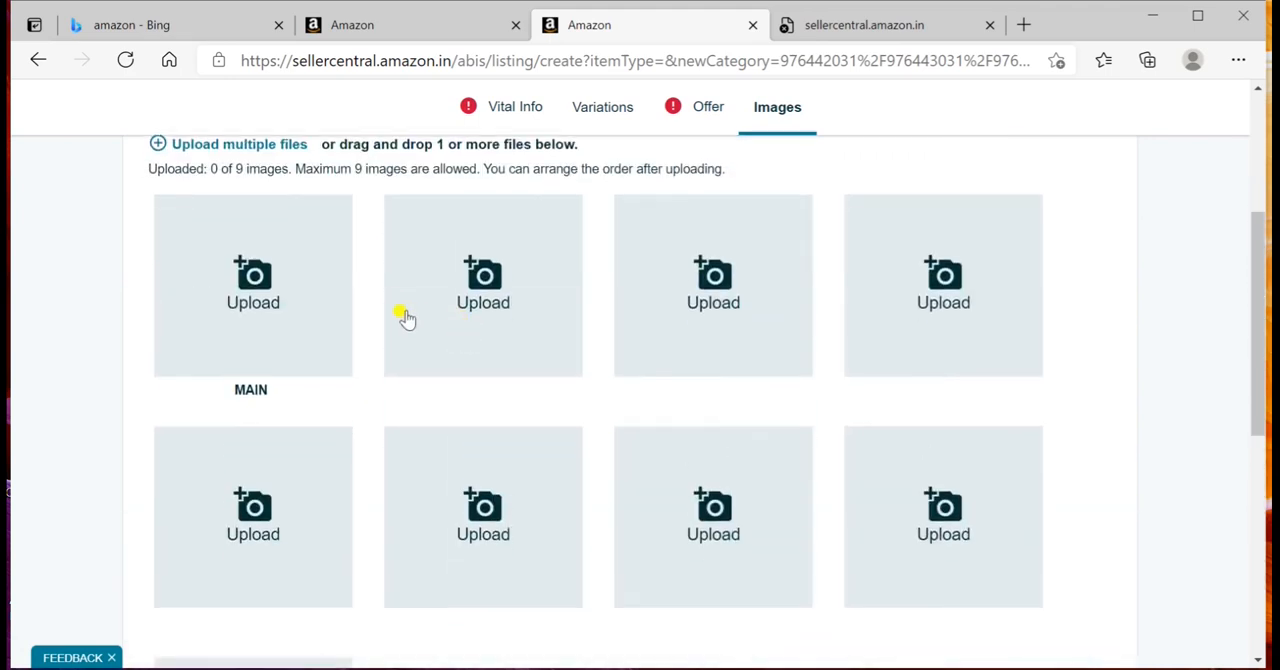
scroll(363, 394, down, 2)
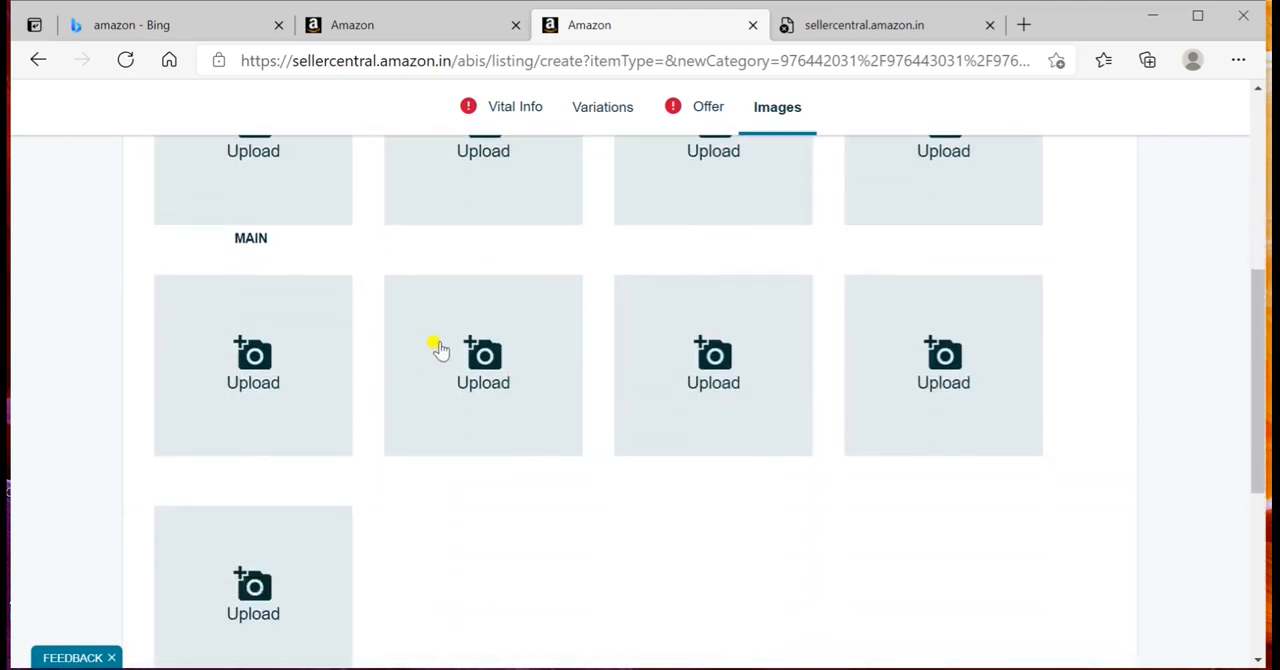
scroll(438, 344, up, 3)
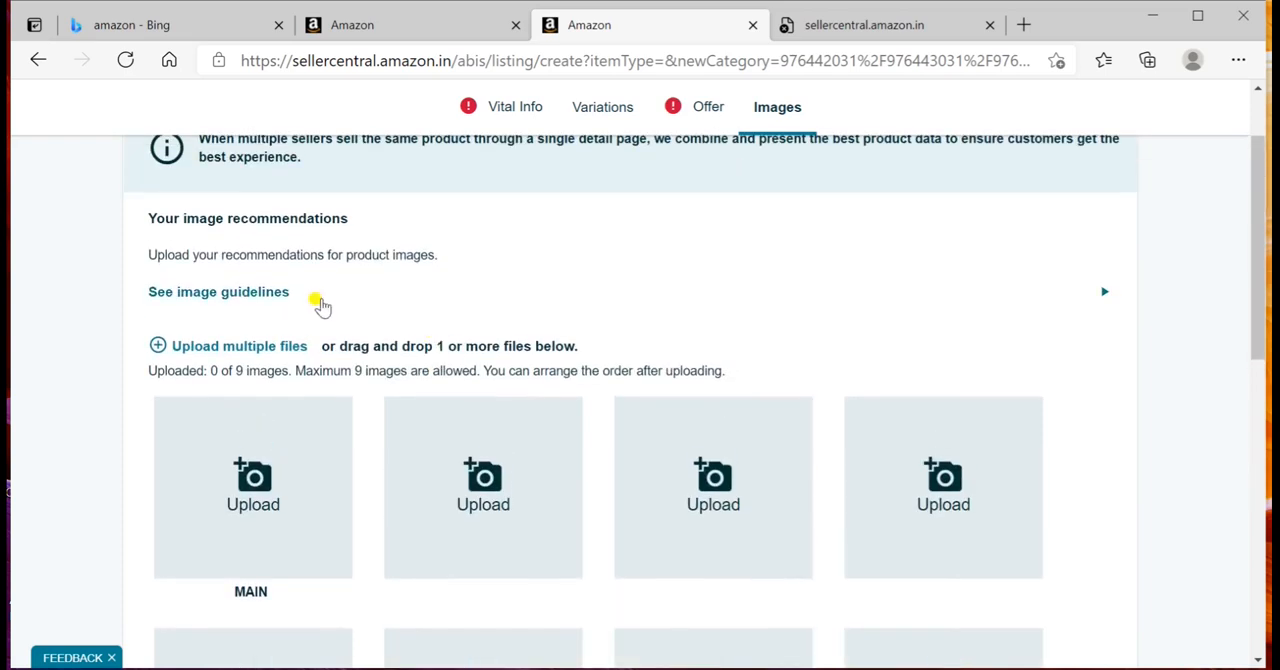
scroll(320, 320, up, 1)
scroll(472, 270, up, 2)
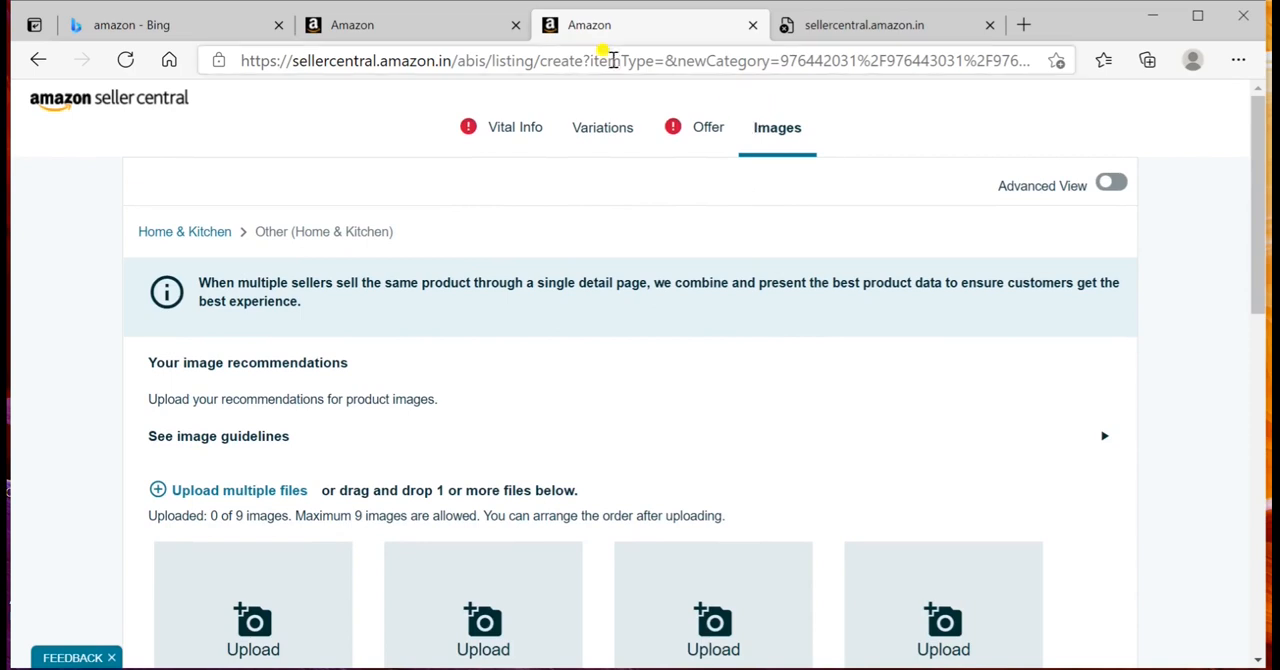
Step: Turn on Advanced View for the listing and examine the Compliance section's weight, battery and dangerous goods fields
click(1110, 183)
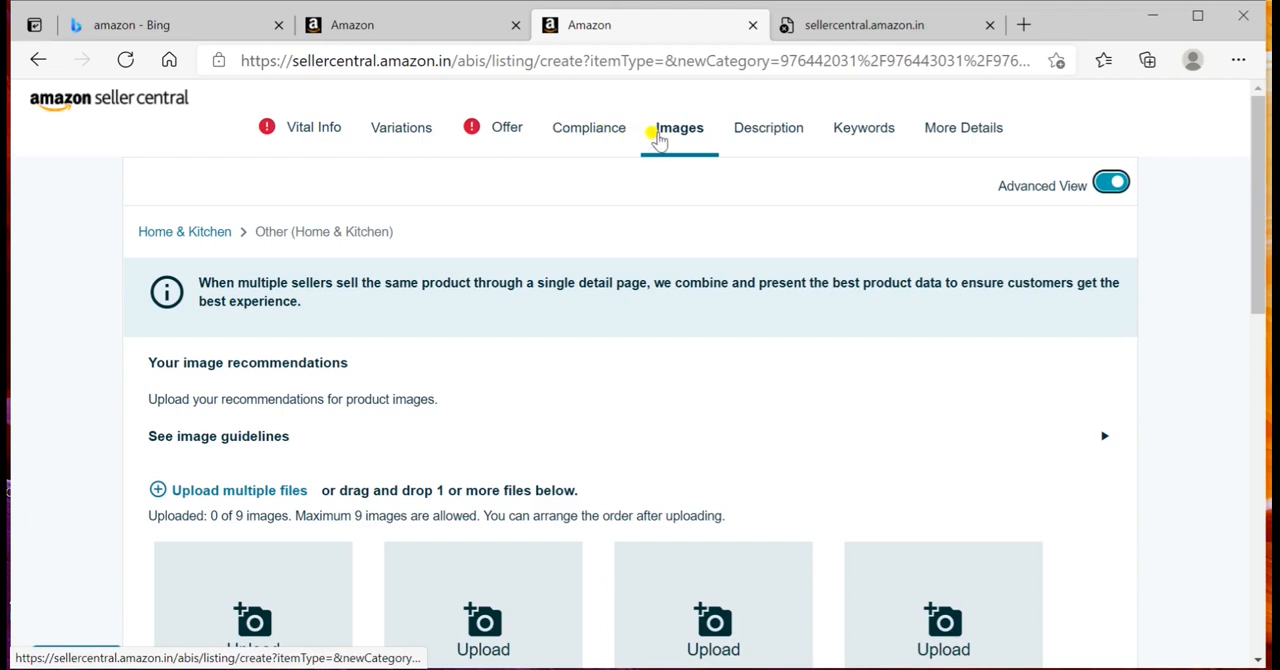
click(580, 135)
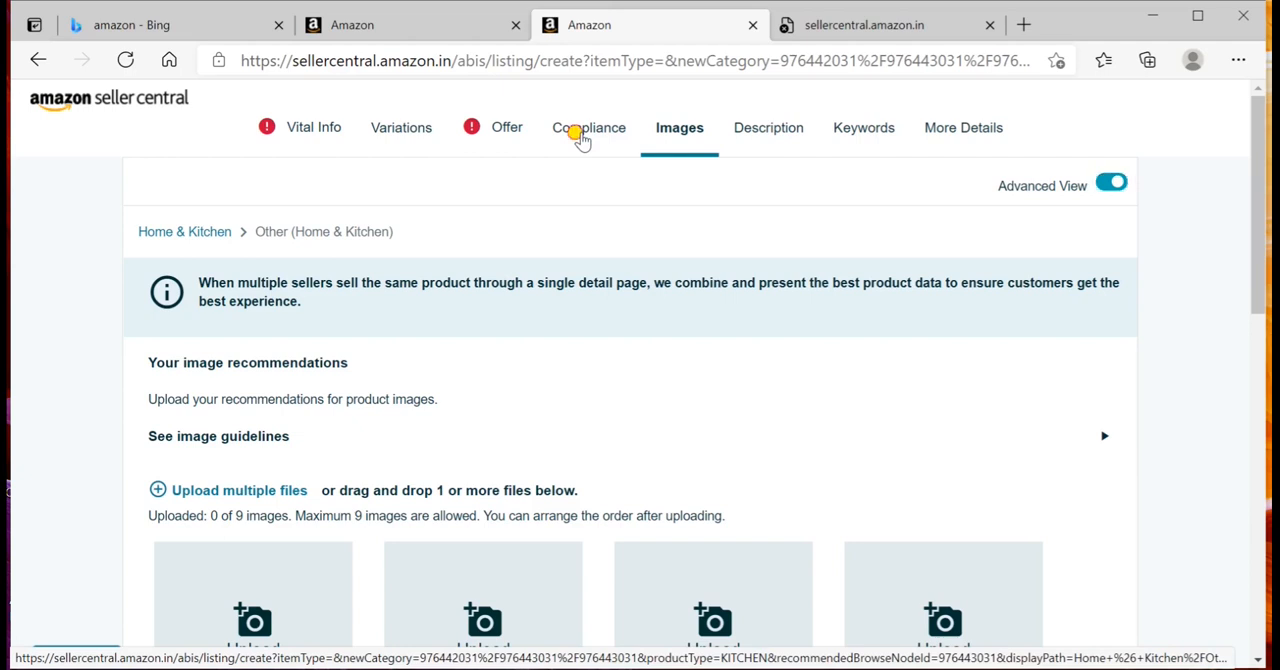
scroll(583, 140, down, 2)
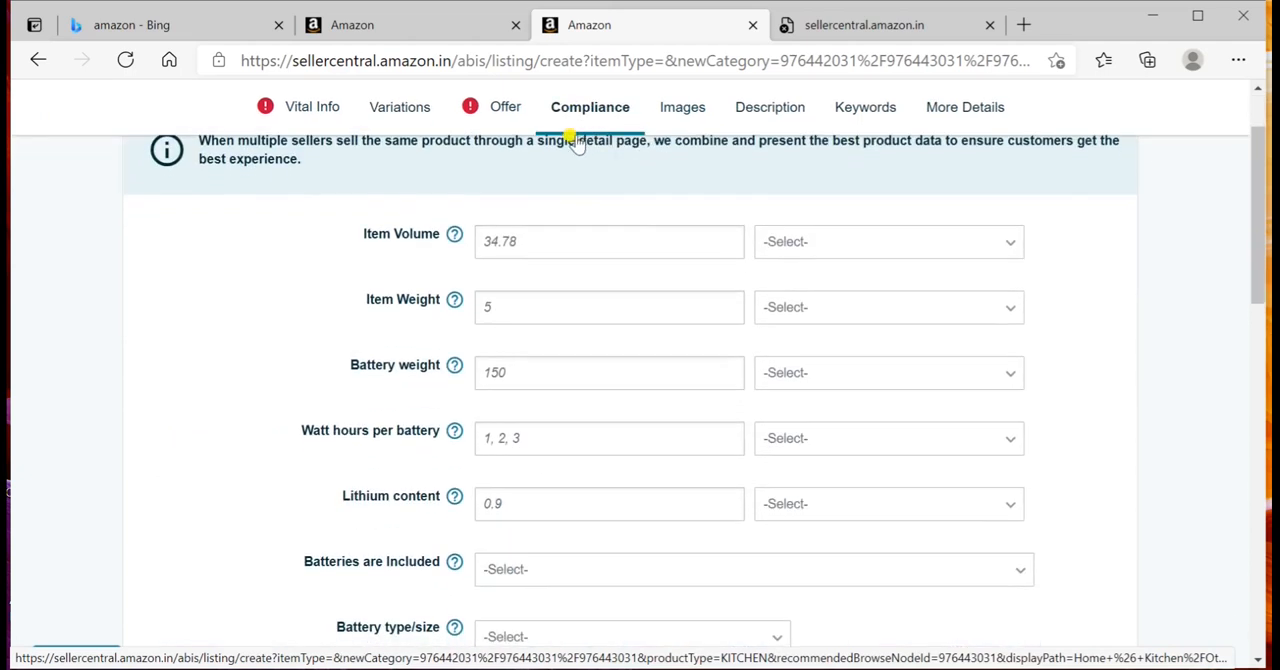
scroll(442, 346, down, 1)
scroll(442, 346, down, 1)
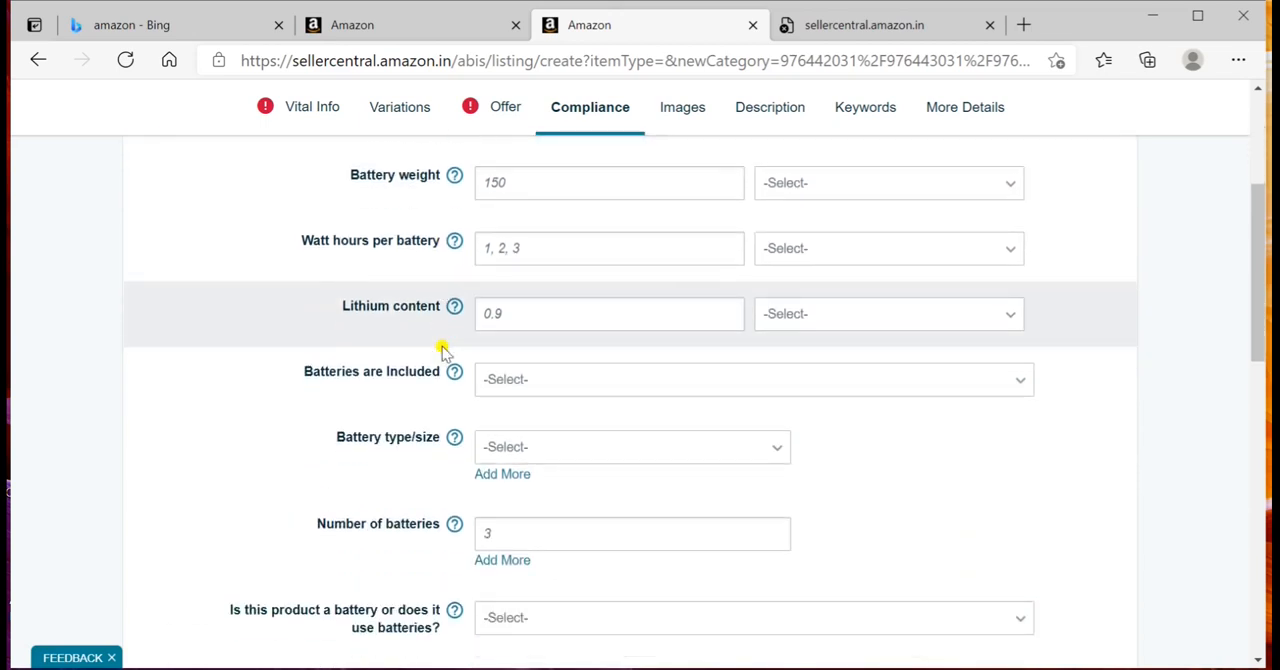
scroll(445, 262, up, 3)
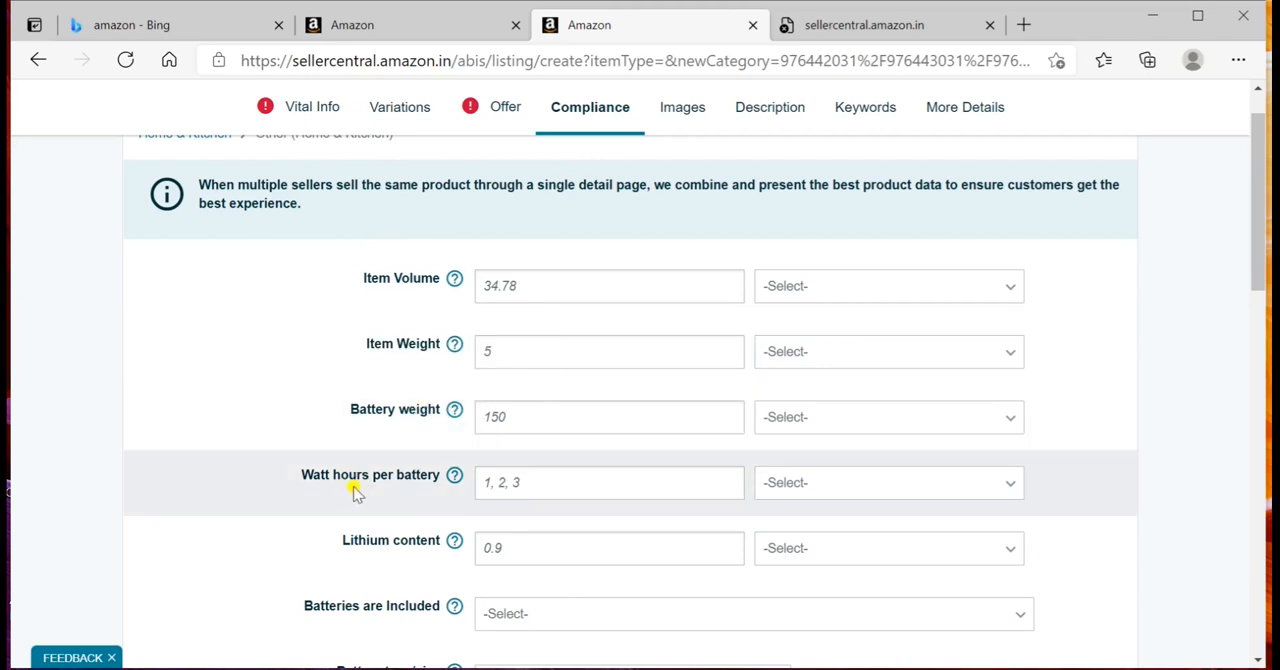
scroll(531, 473, down, 1)
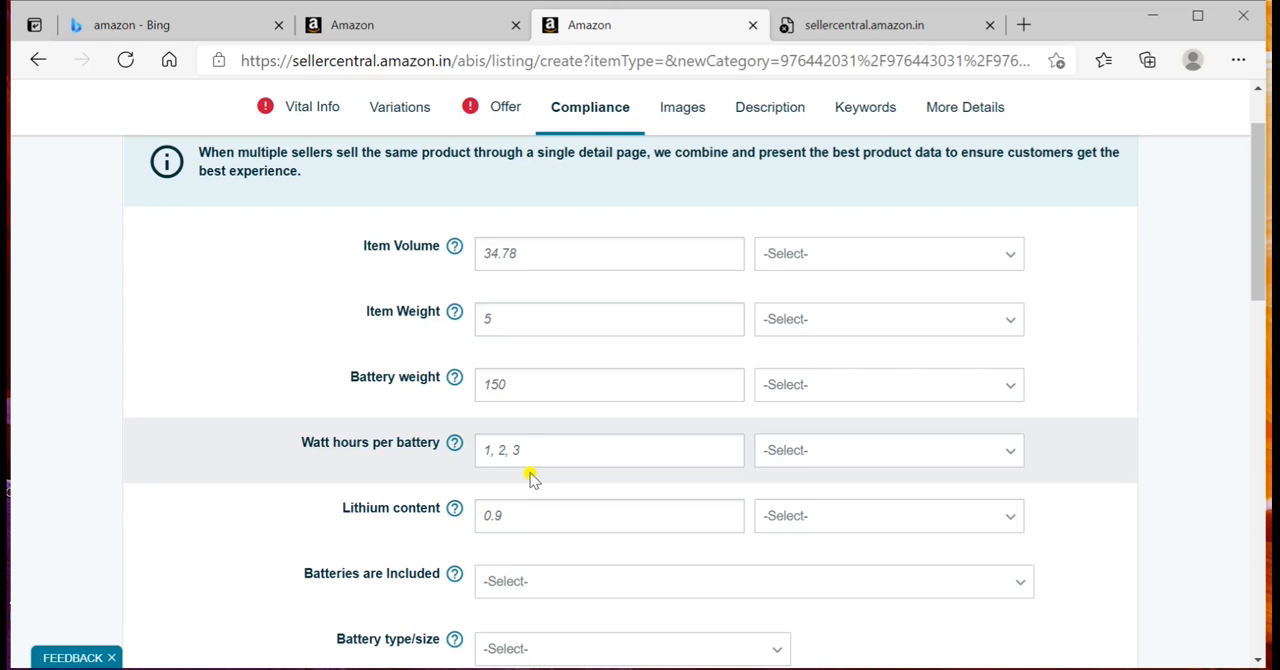
scroll(530, 478, down, 4)
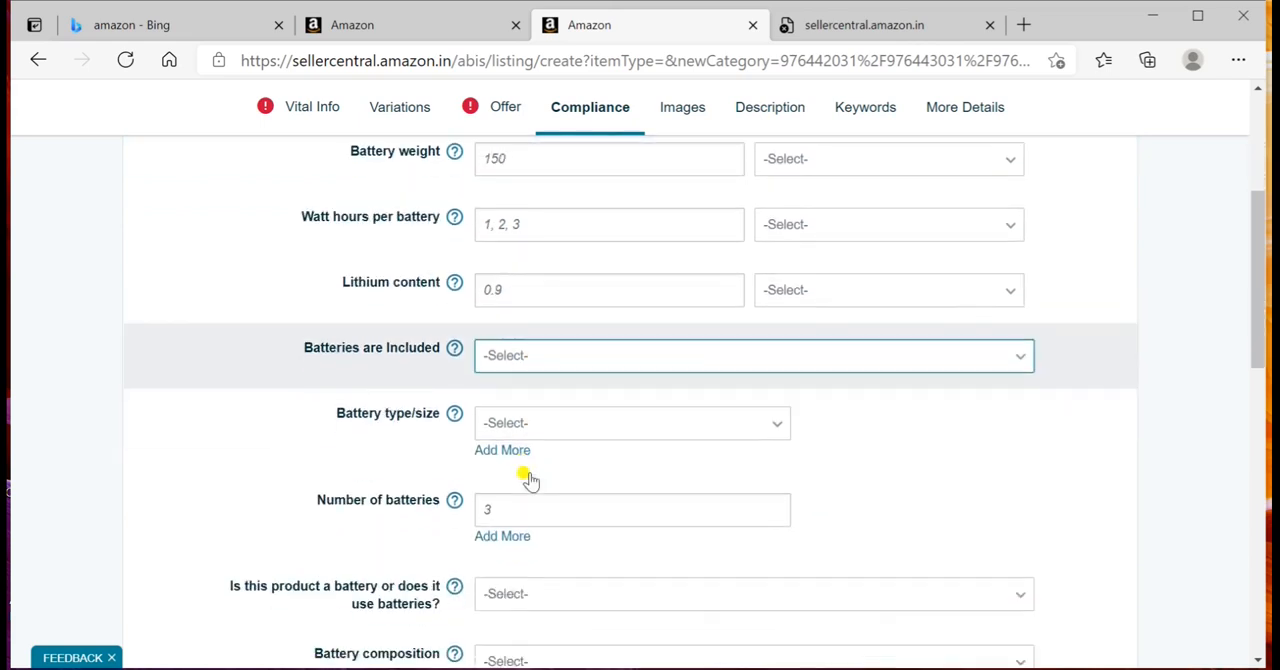
scroll(530, 480, down, 4)
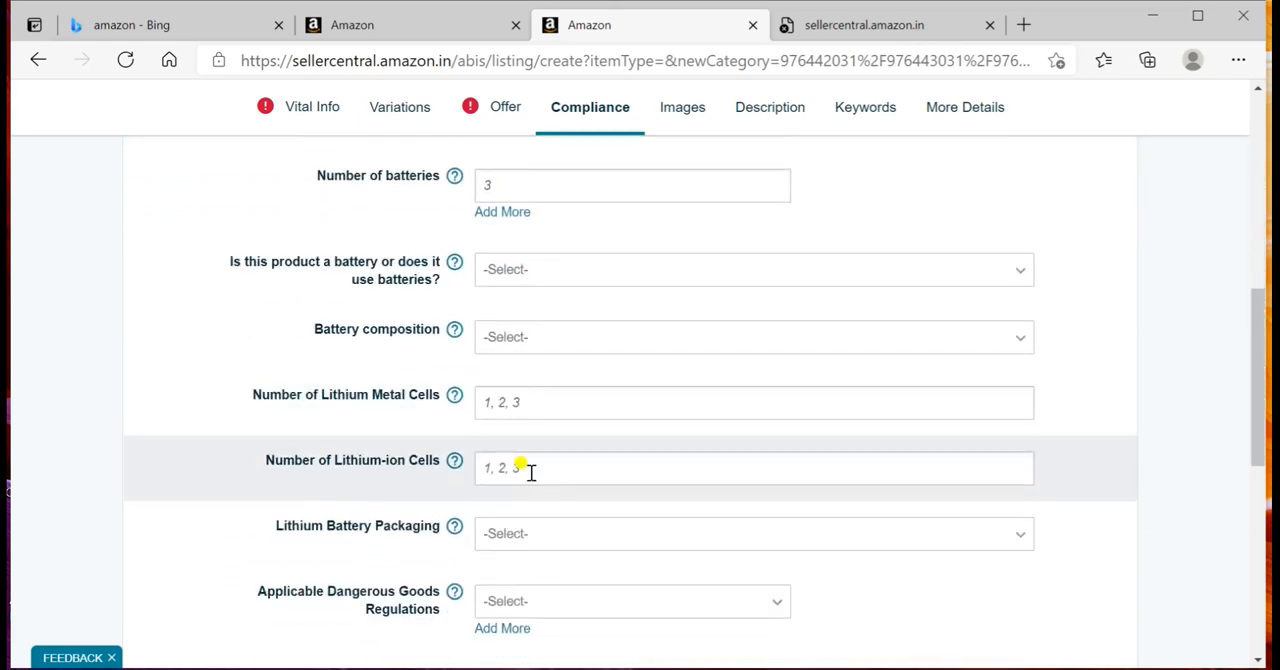
scroll(530, 480, down, 3)
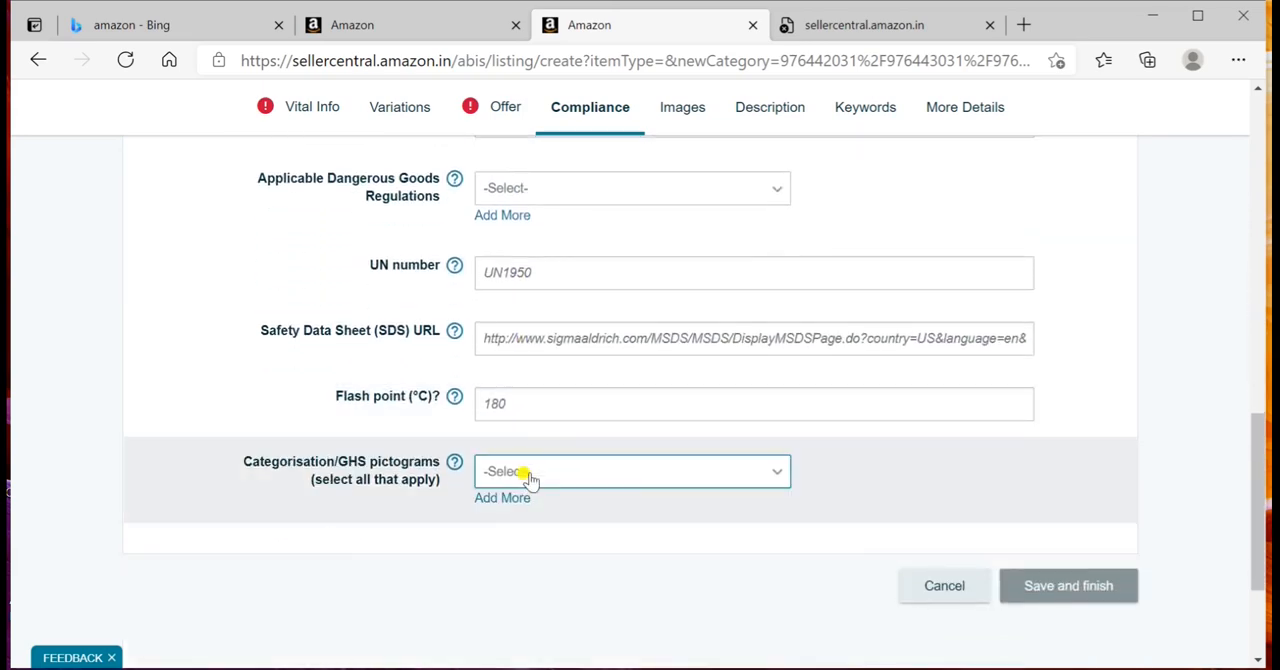
scroll(530, 480, up, 15)
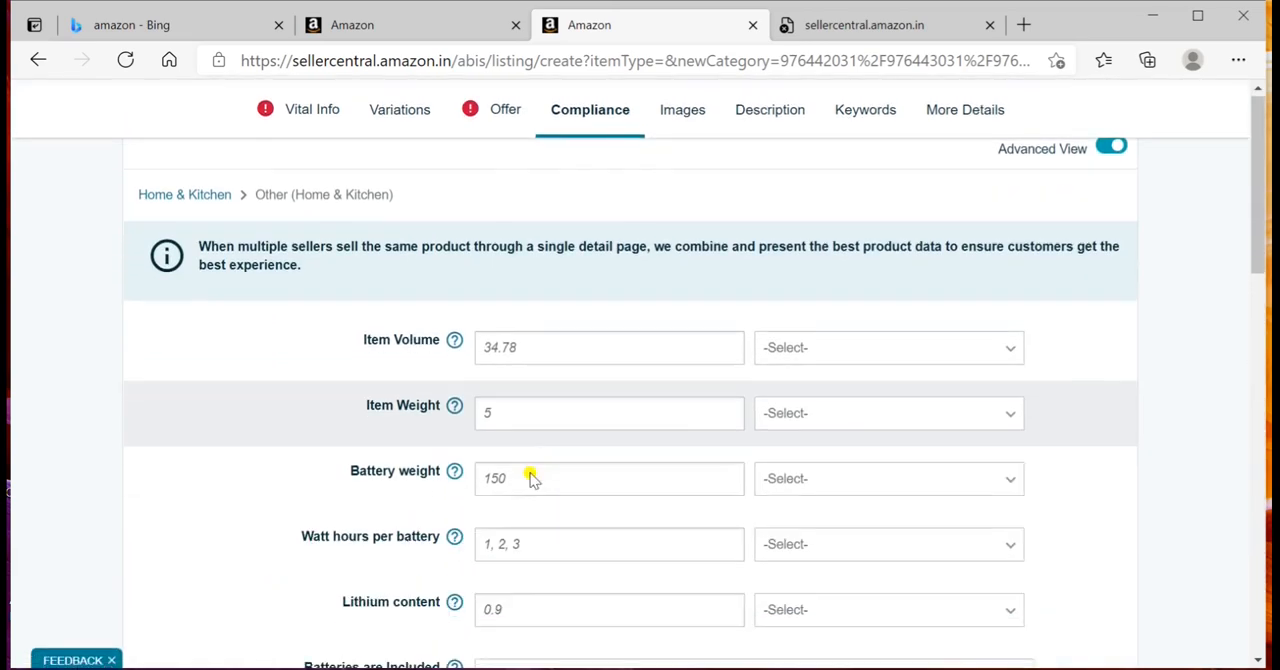
scroll(530, 480, up, 1)
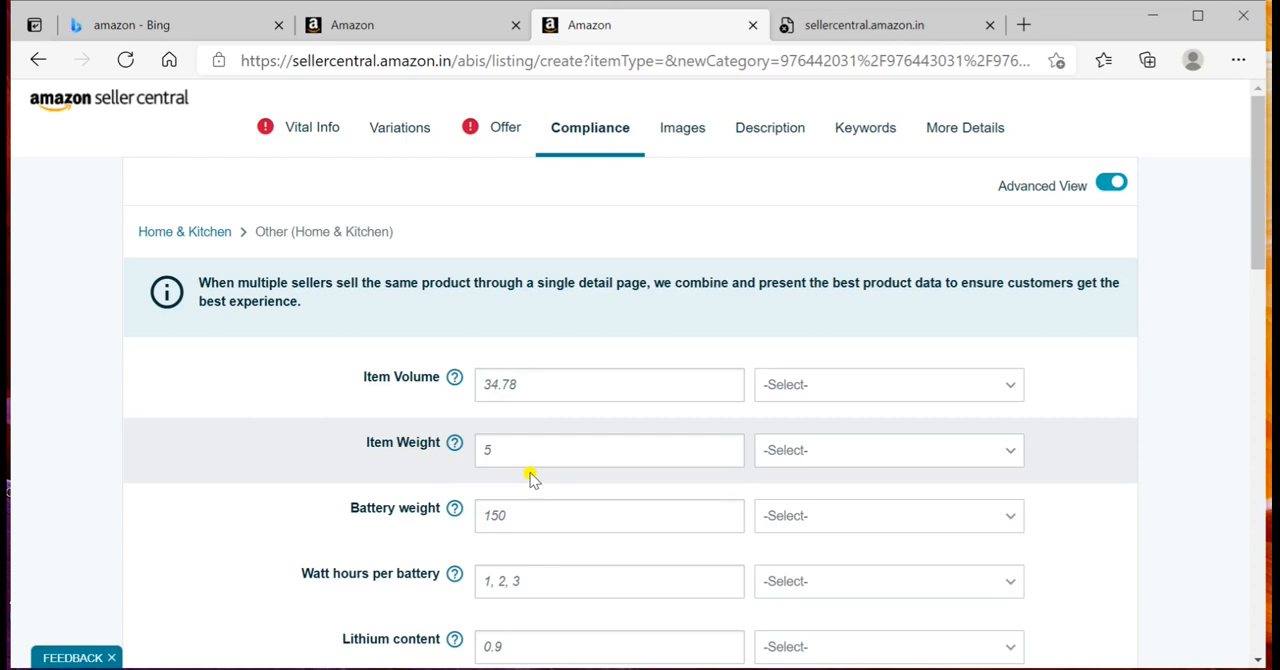
Step: Examine the listing's Description section and the fields available in its Keywords section
click(775, 136)
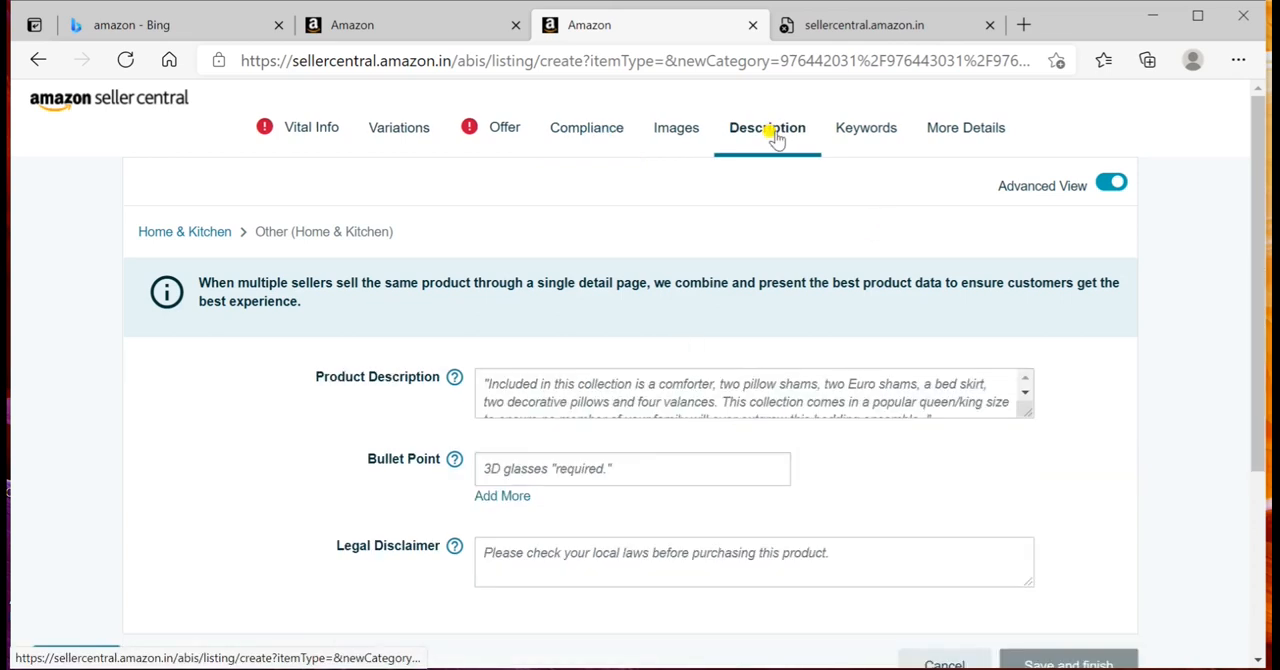
scroll(650, 310, down, 3)
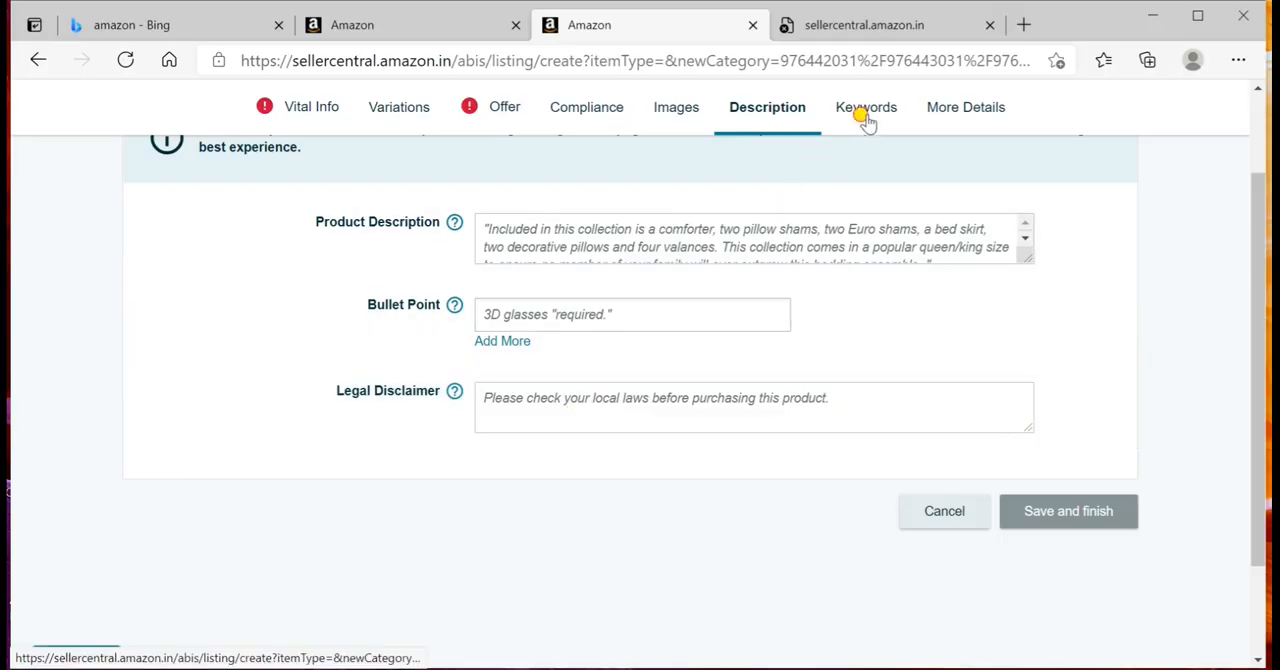
click(866, 118)
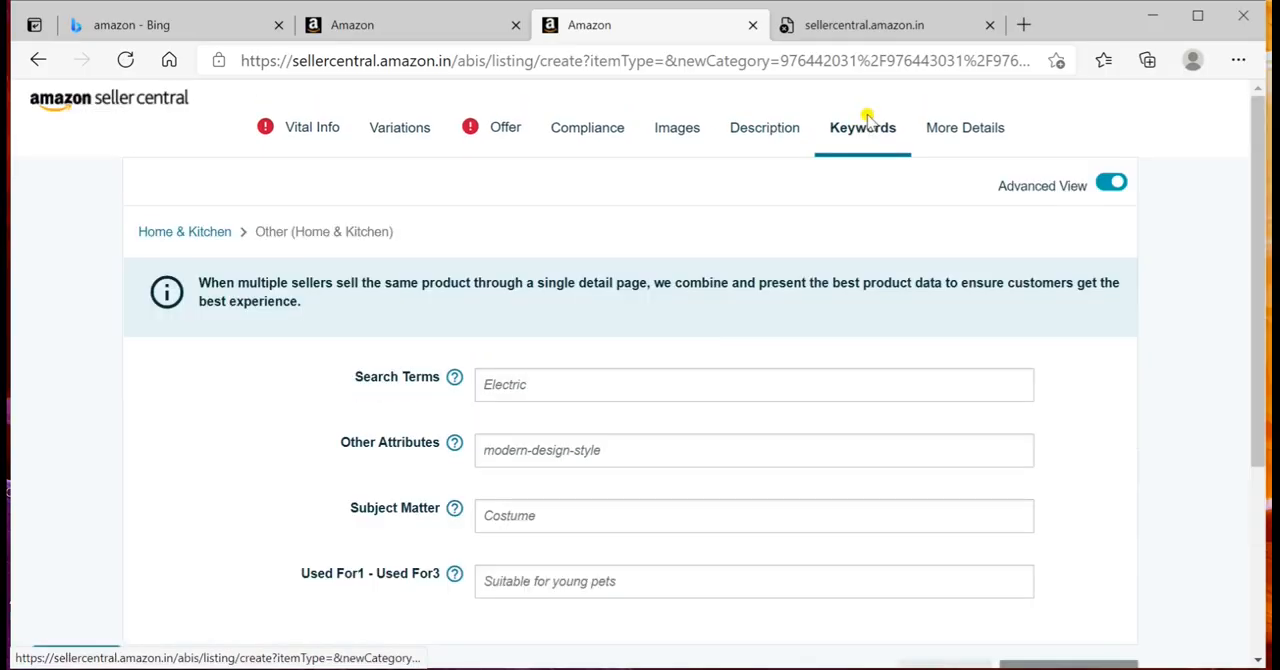
scroll(536, 400, down, 2)
scroll(538, 404, down, 1)
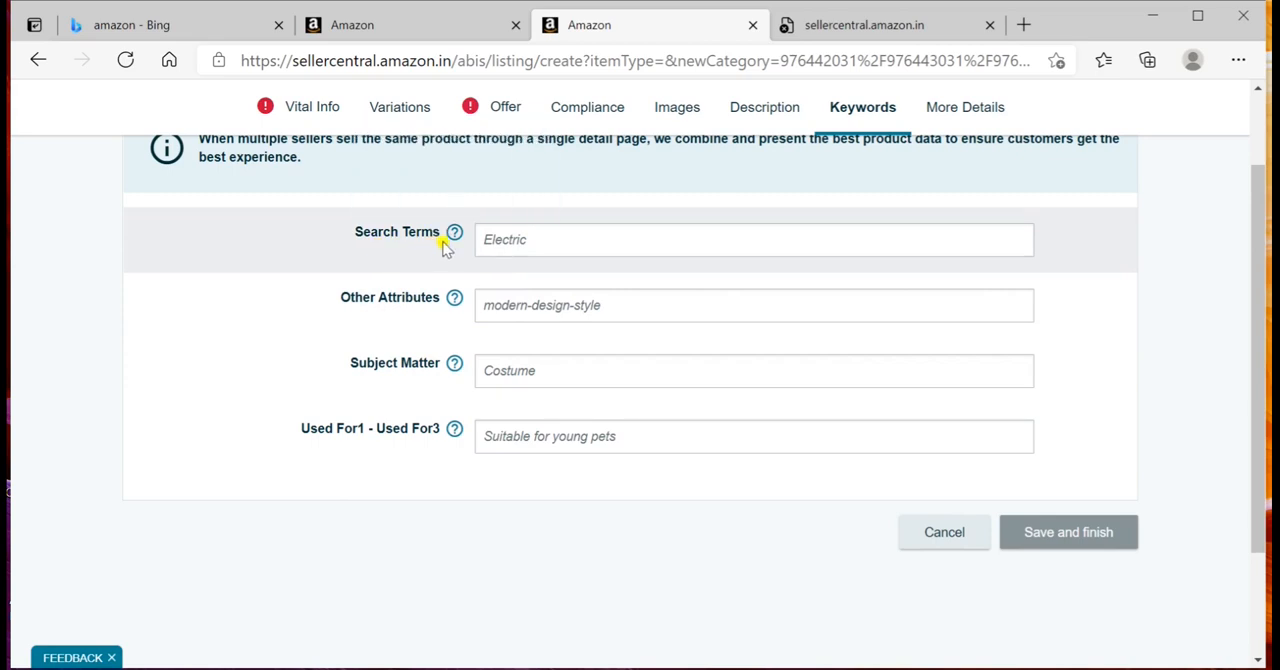
Step: Enter "coffee mugs" as the listing's search terms in the Keywords section
click(505, 240)
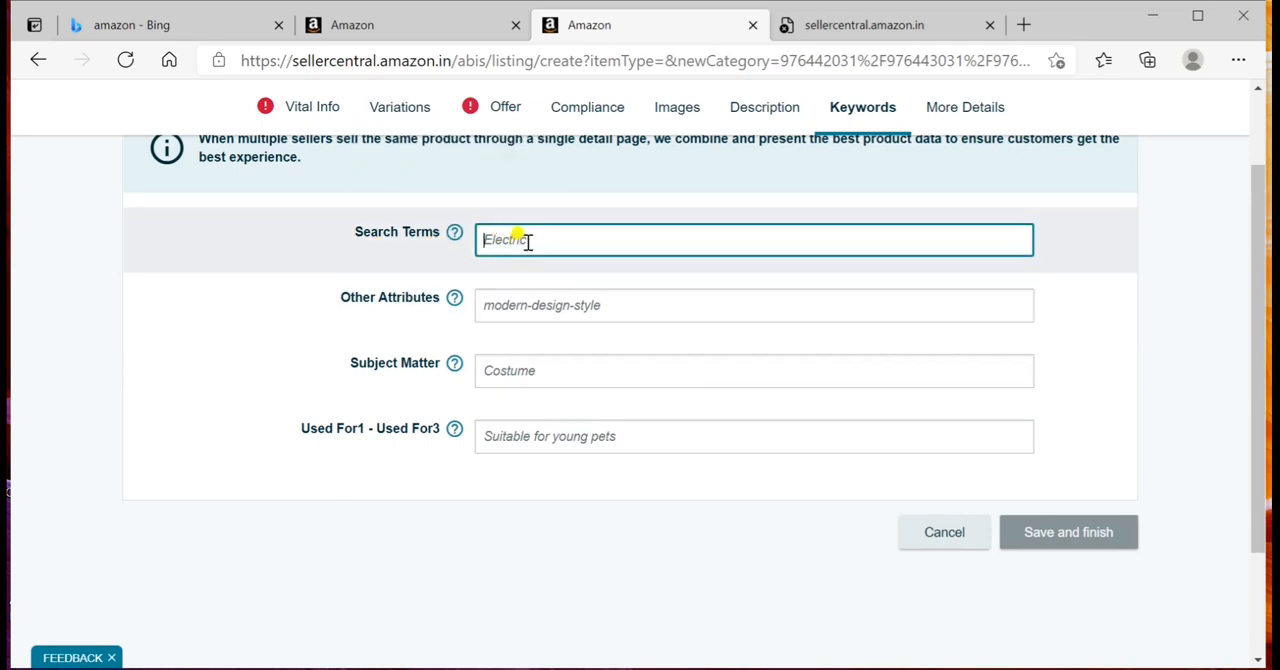
text(dod)
key(BackSpace)
text(ffee)
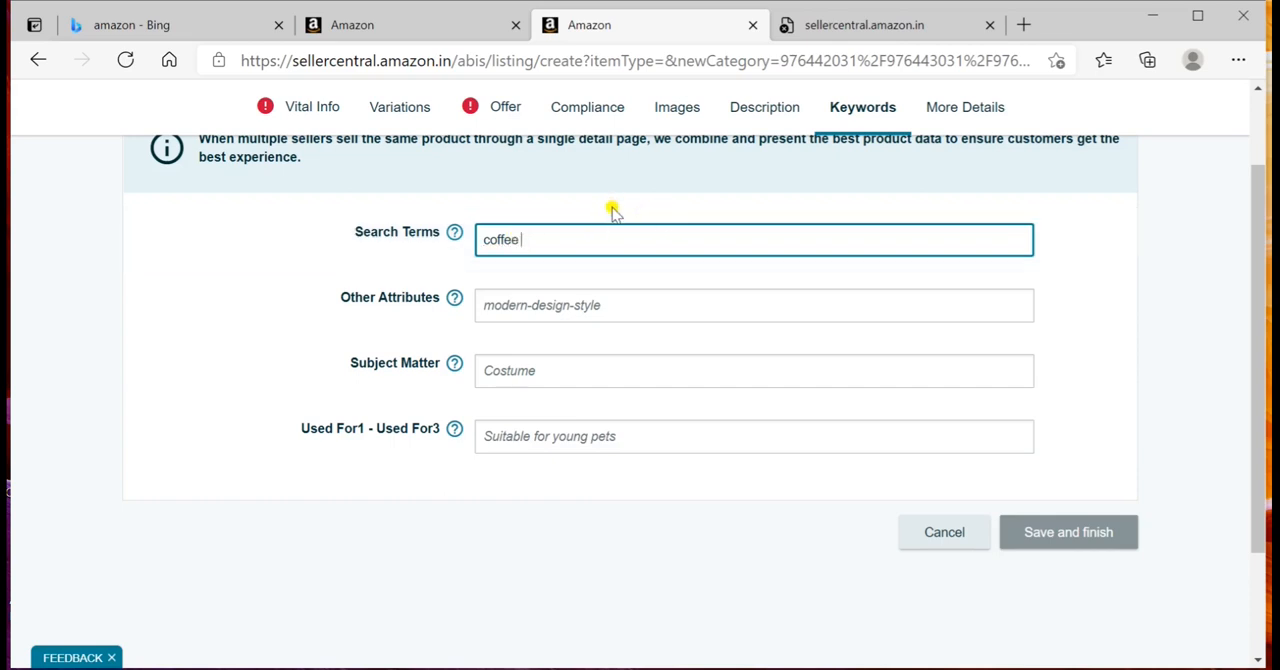
text( mu)
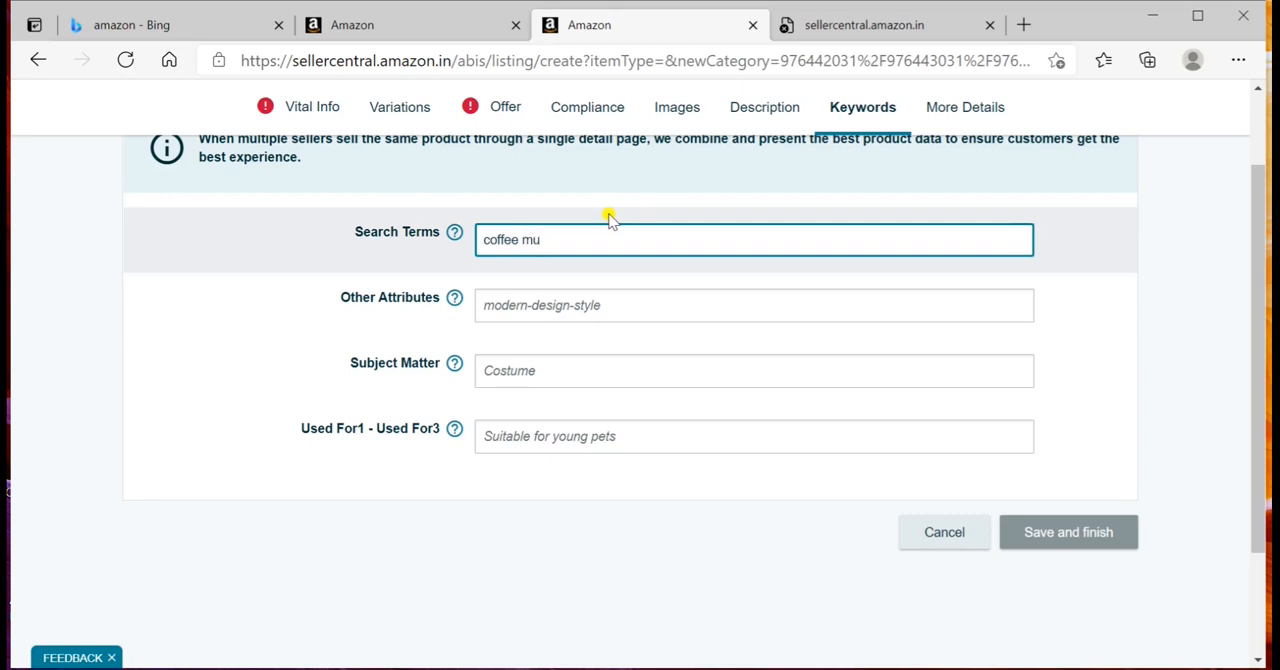
text(gs)
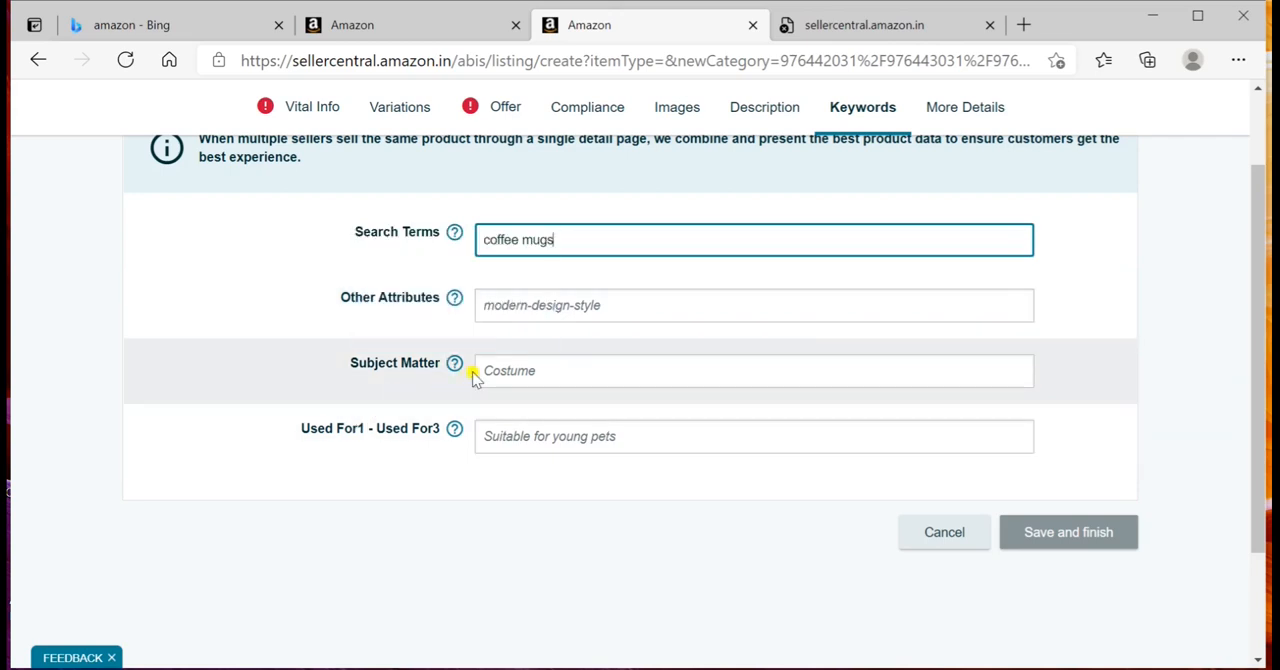
mouse_move(453, 365)
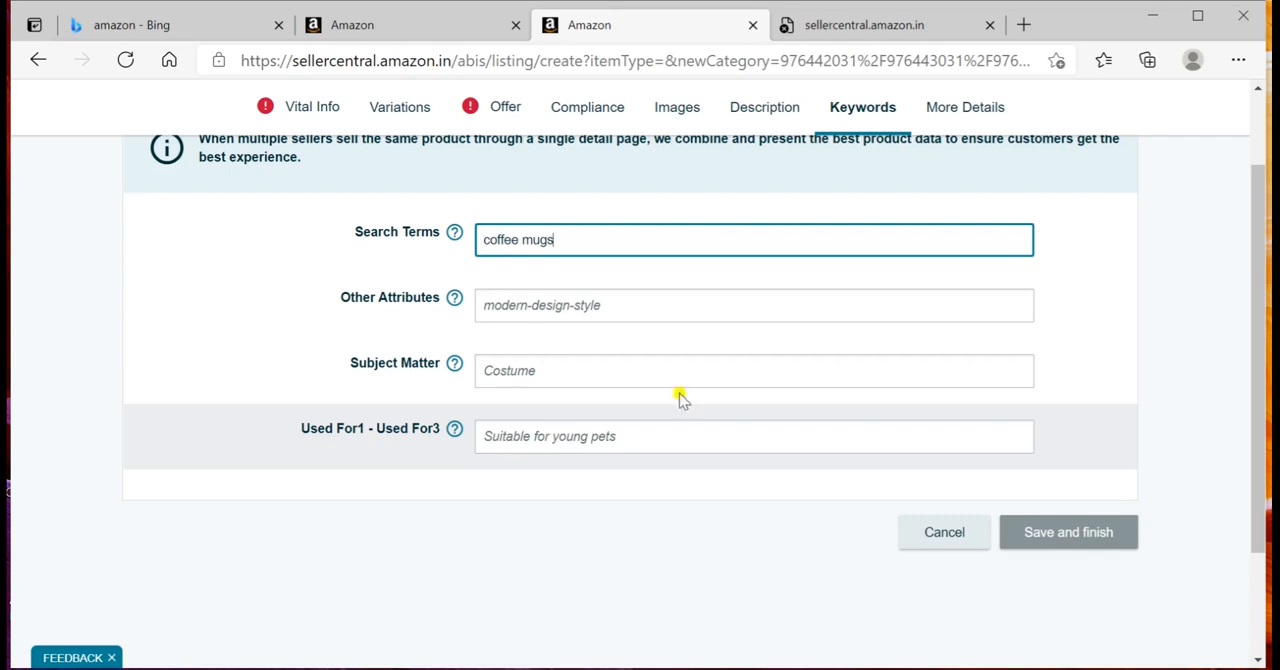
Step: Open the listing's More Details section and examine its attributes, from package weight and display dimensions through to package dimensions
click(993, 113)
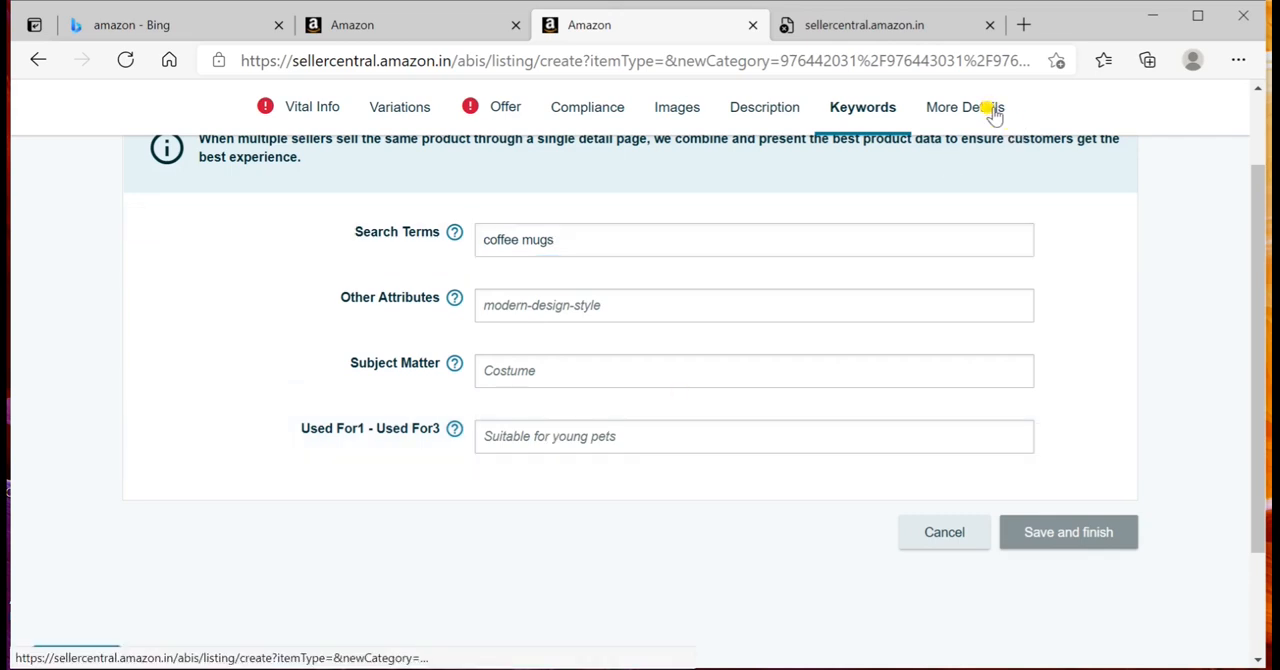
click(966, 113)
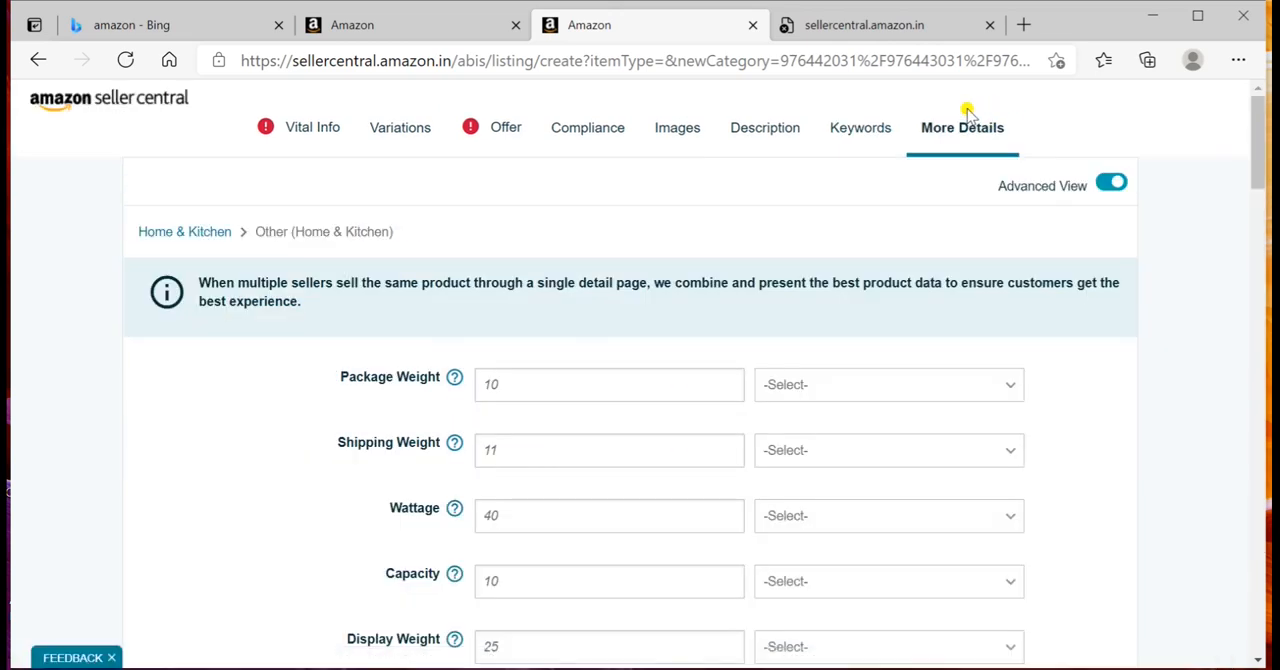
scroll(740, 288, down, 2)
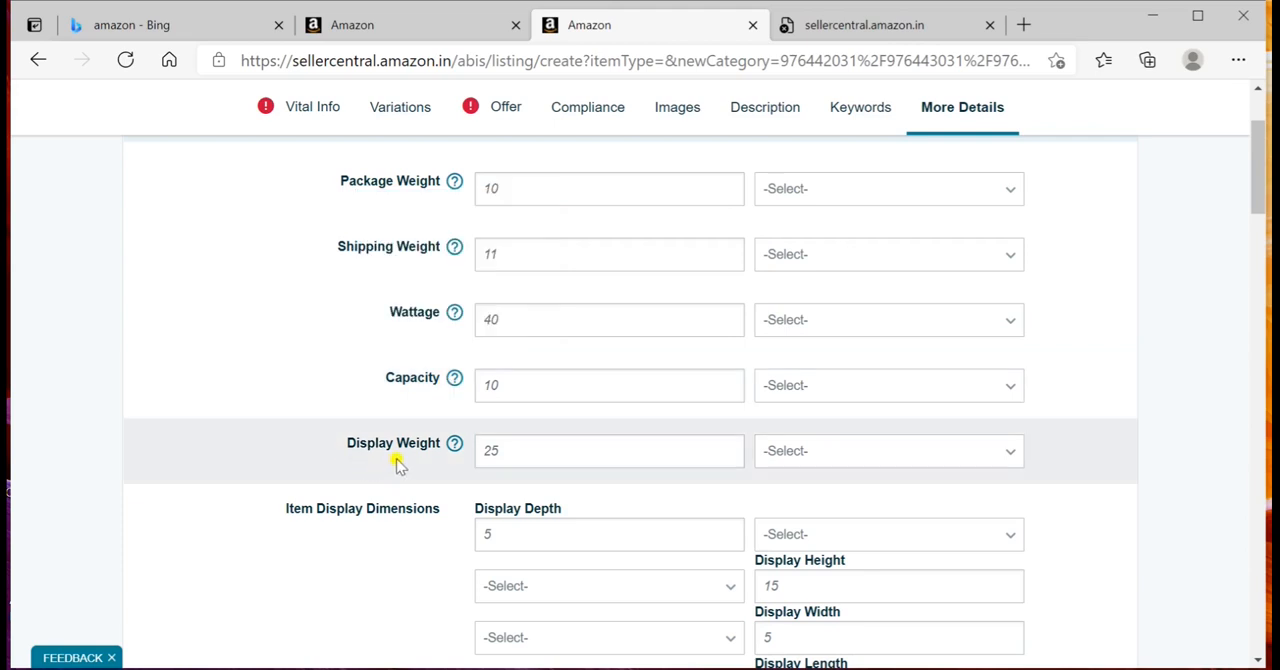
scroll(440, 514, down, 2)
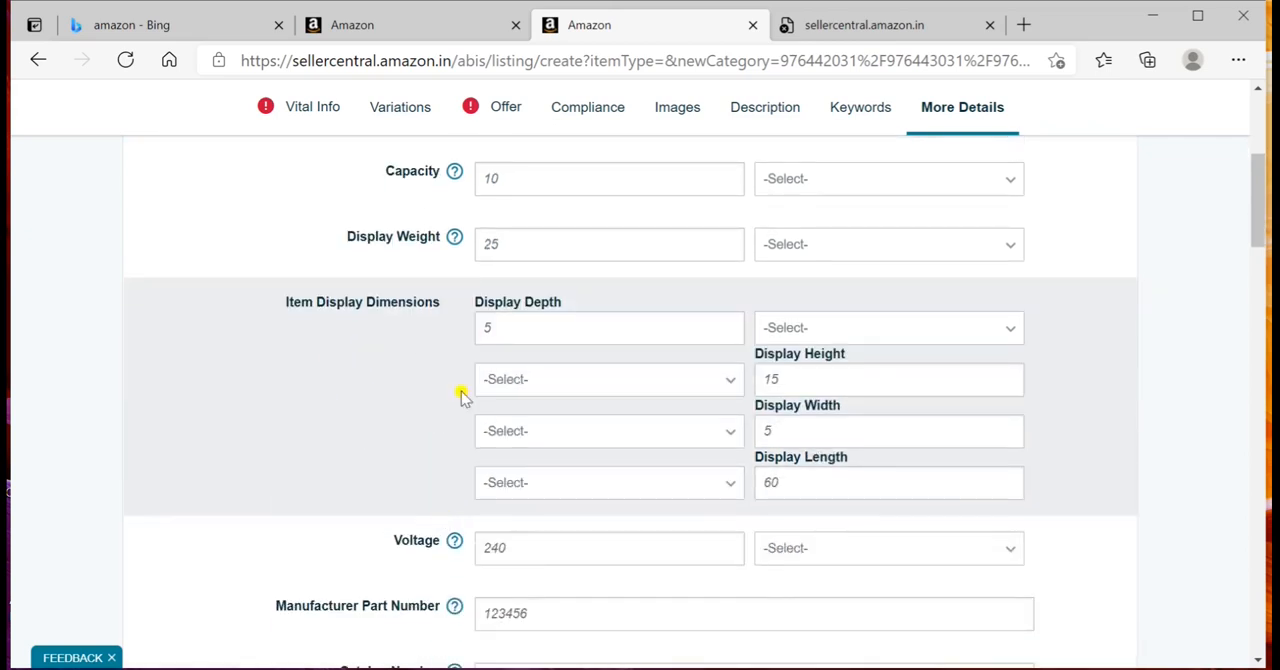
scroll(388, 418, down, 1)
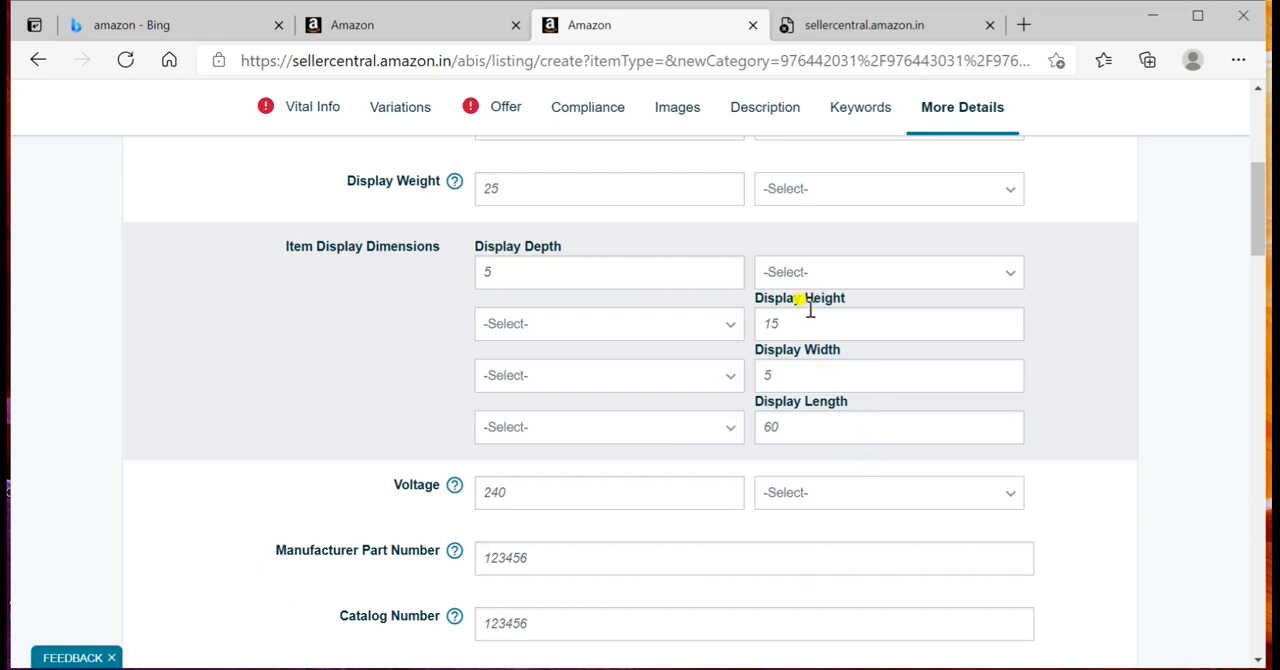
scroll(366, 346, down, 3)
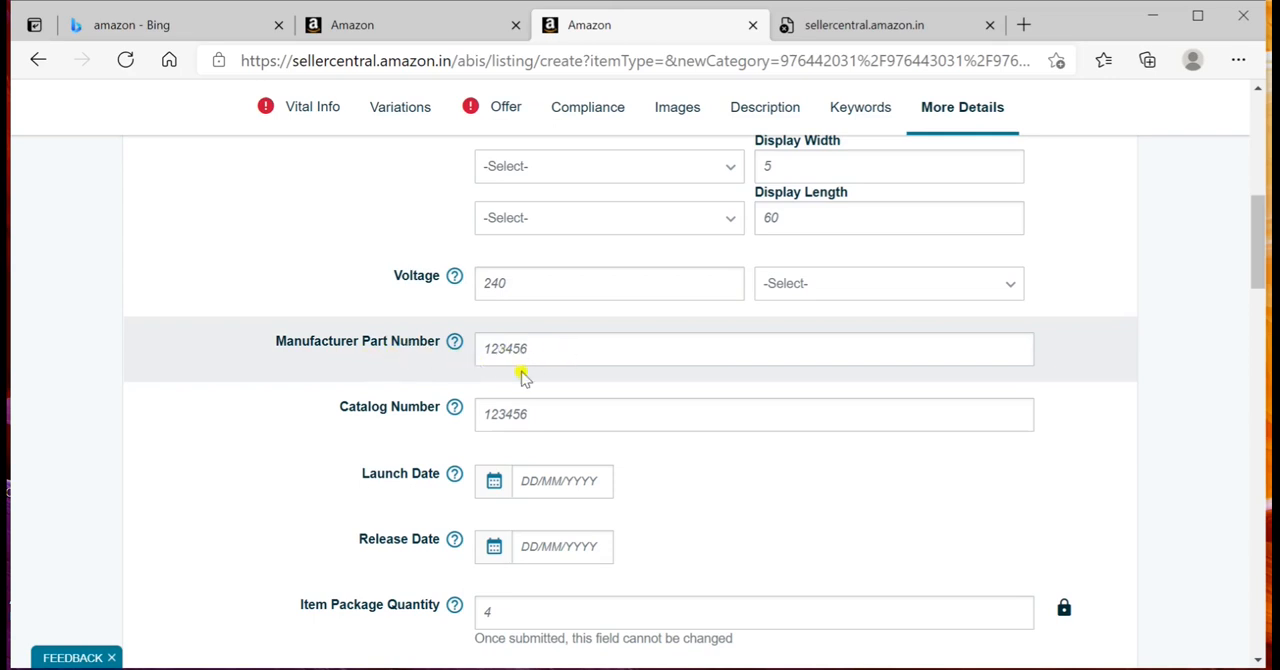
scroll(380, 432, down, 2)
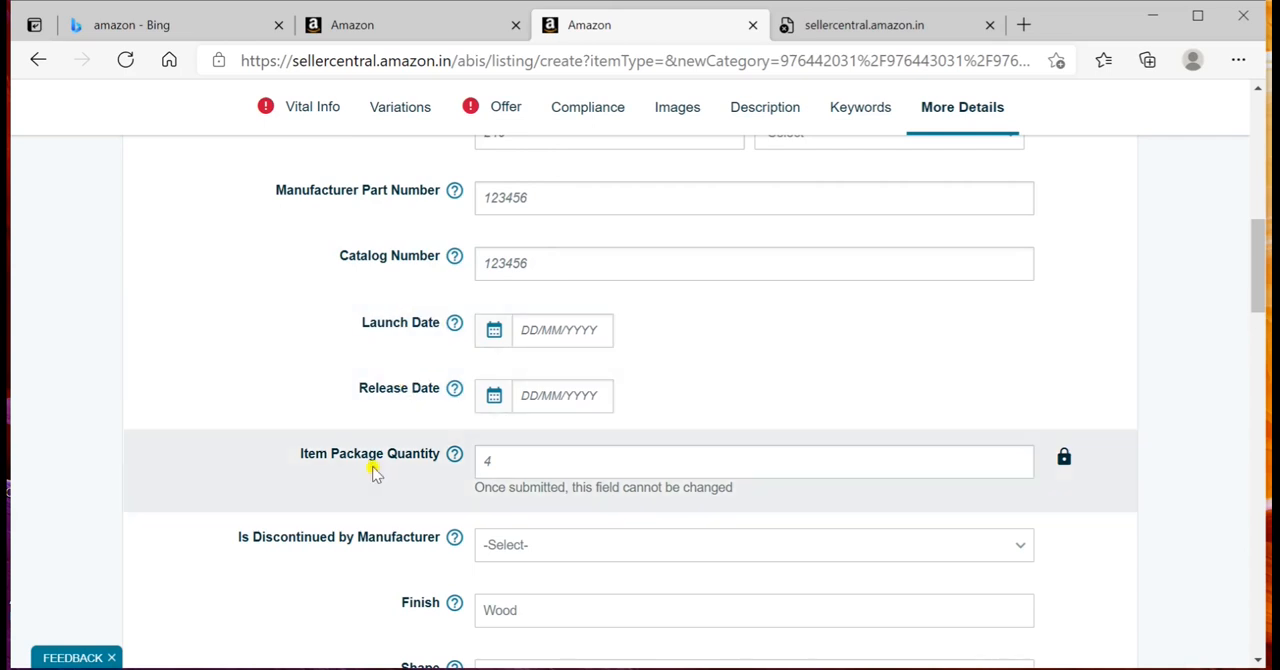
scroll(417, 468, down, 1)
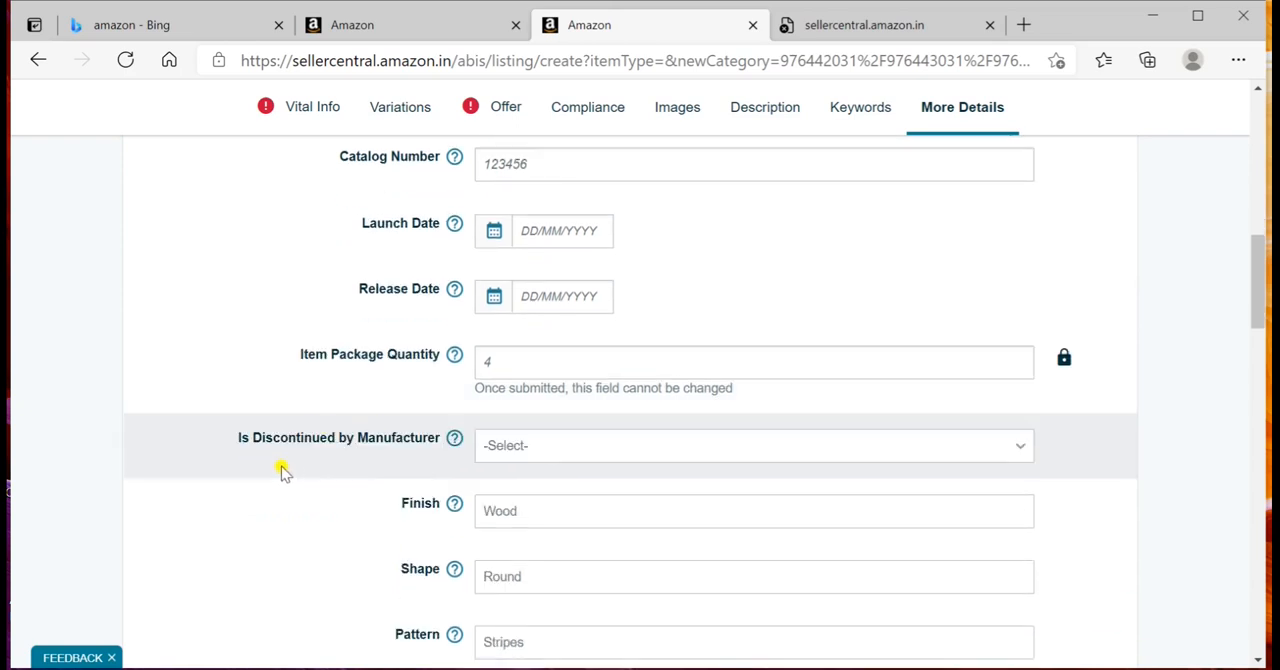
scroll(417, 468, down, 3)
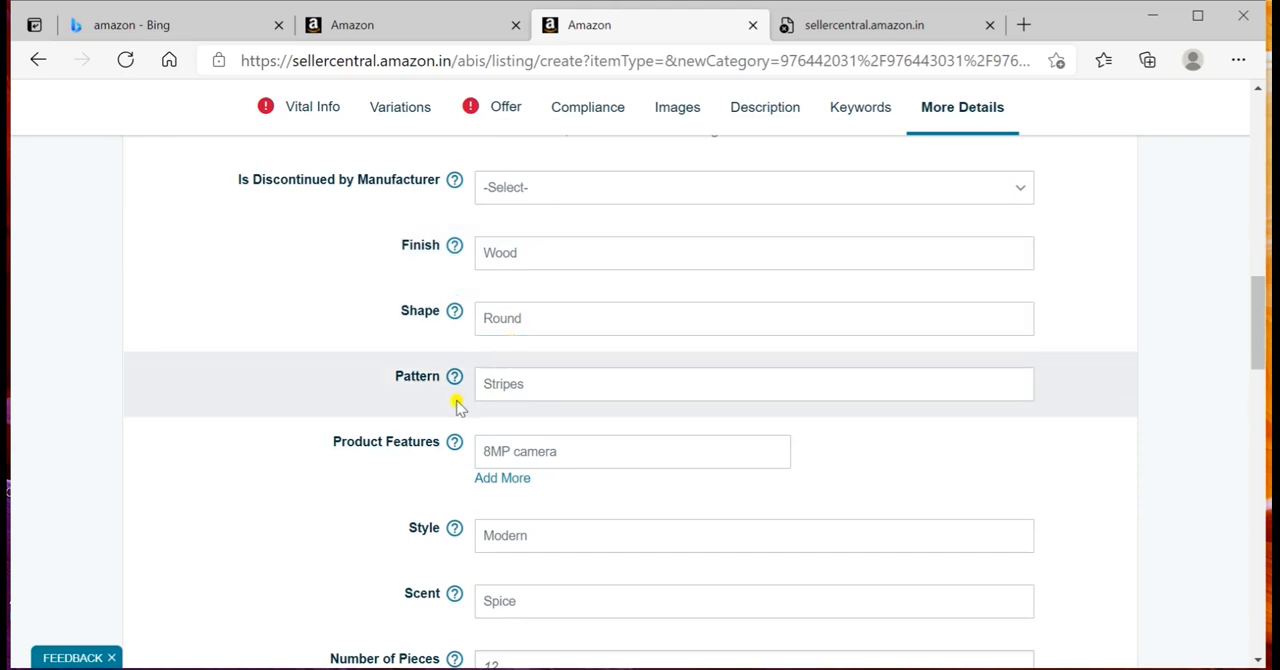
scroll(456, 400, down, 2)
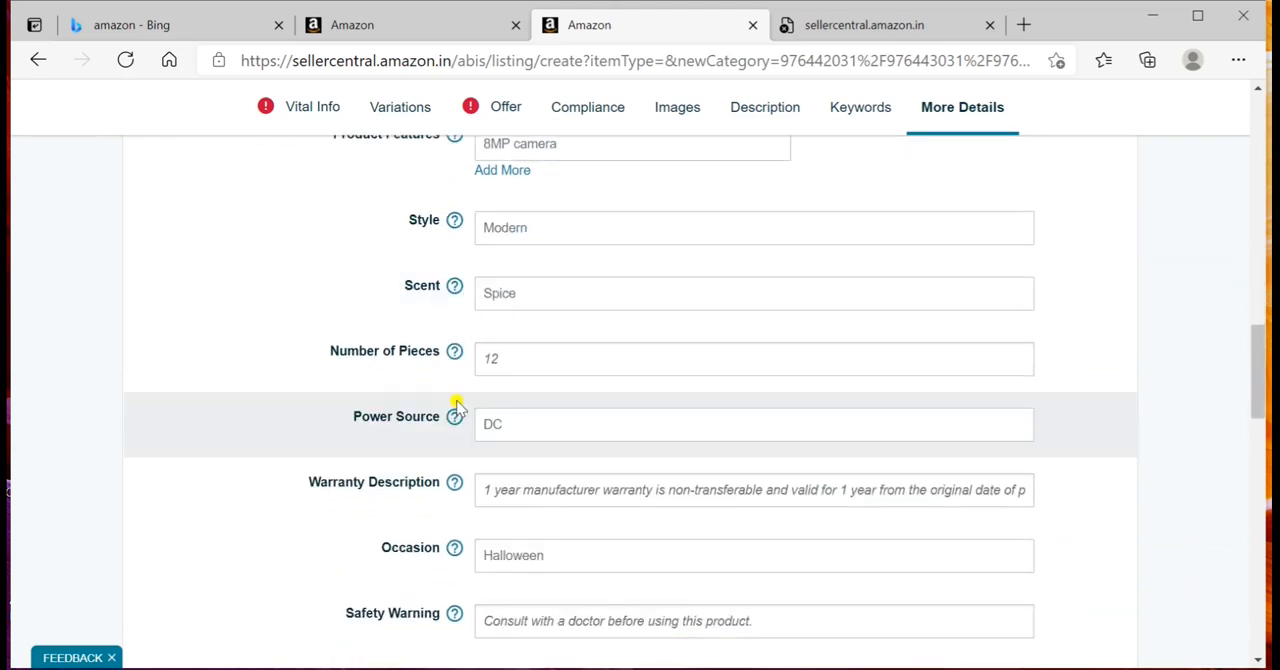
scroll(456, 402, down, 2)
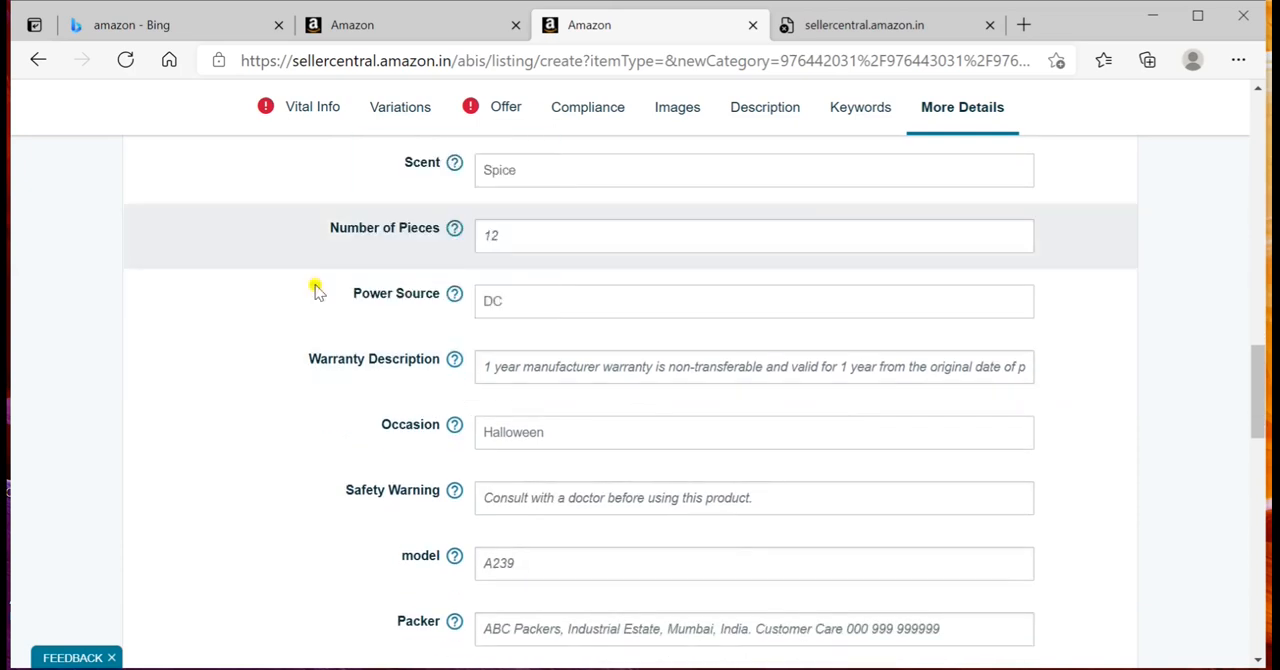
mouse_move(455, 426)
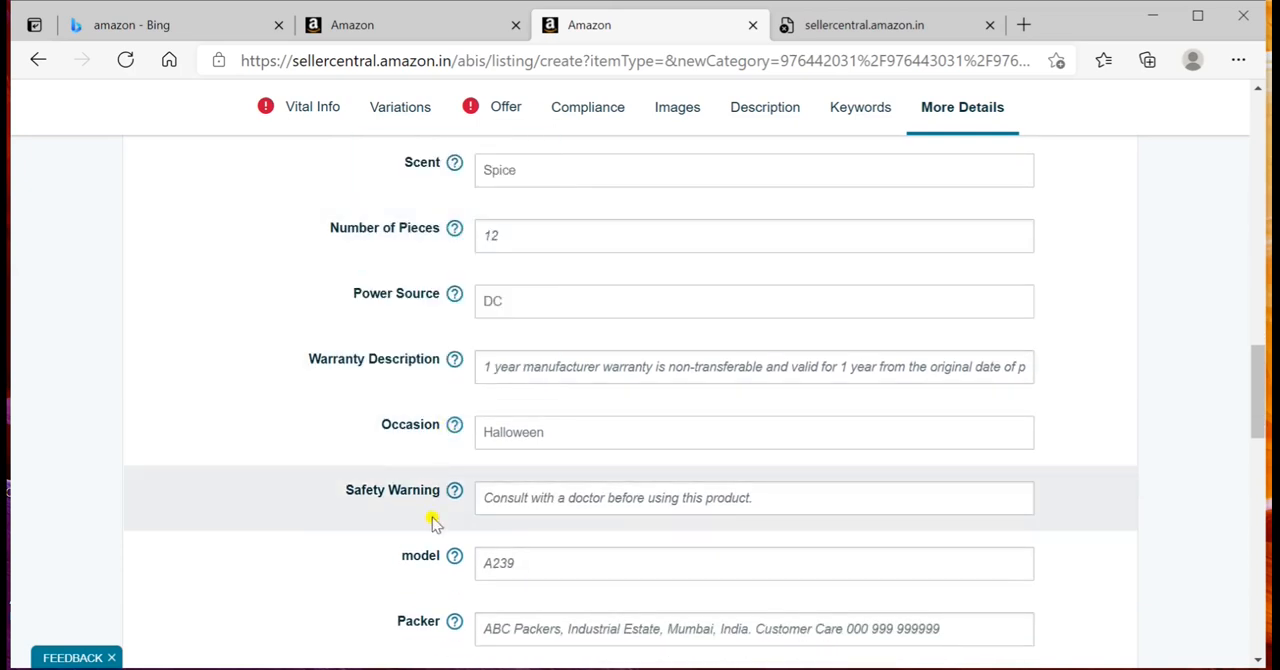
scroll(434, 515, down, 1)
click(482, 287)
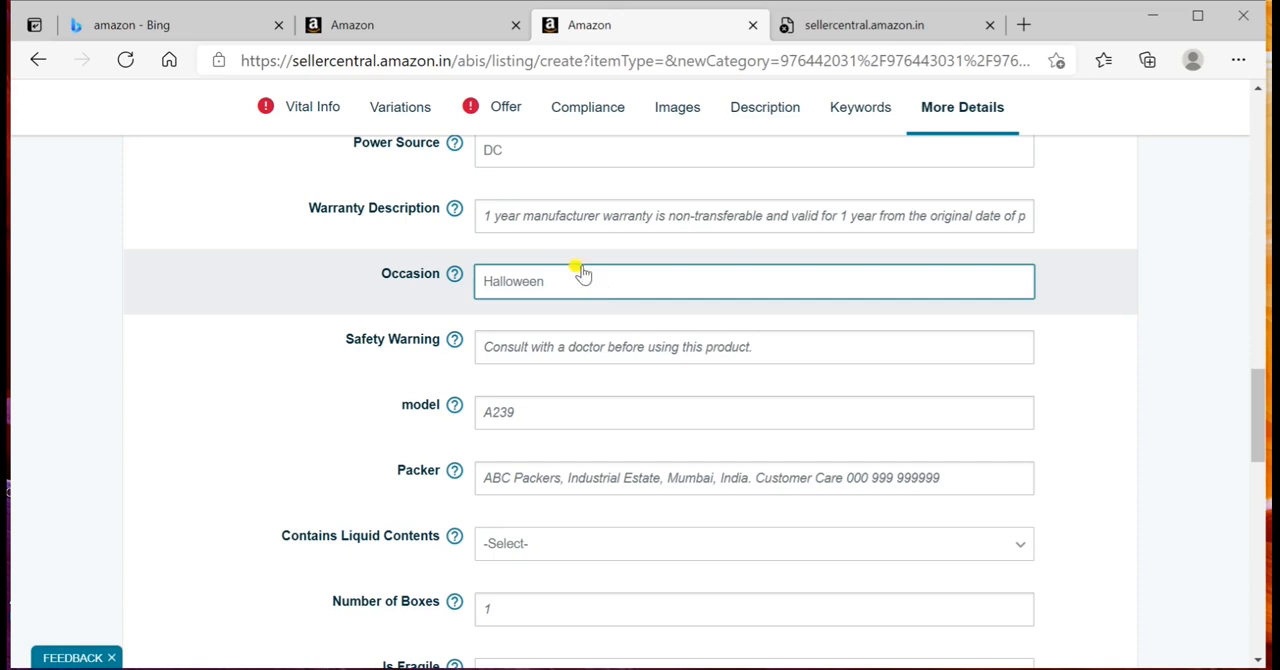
scroll(340, 228, up, 1)
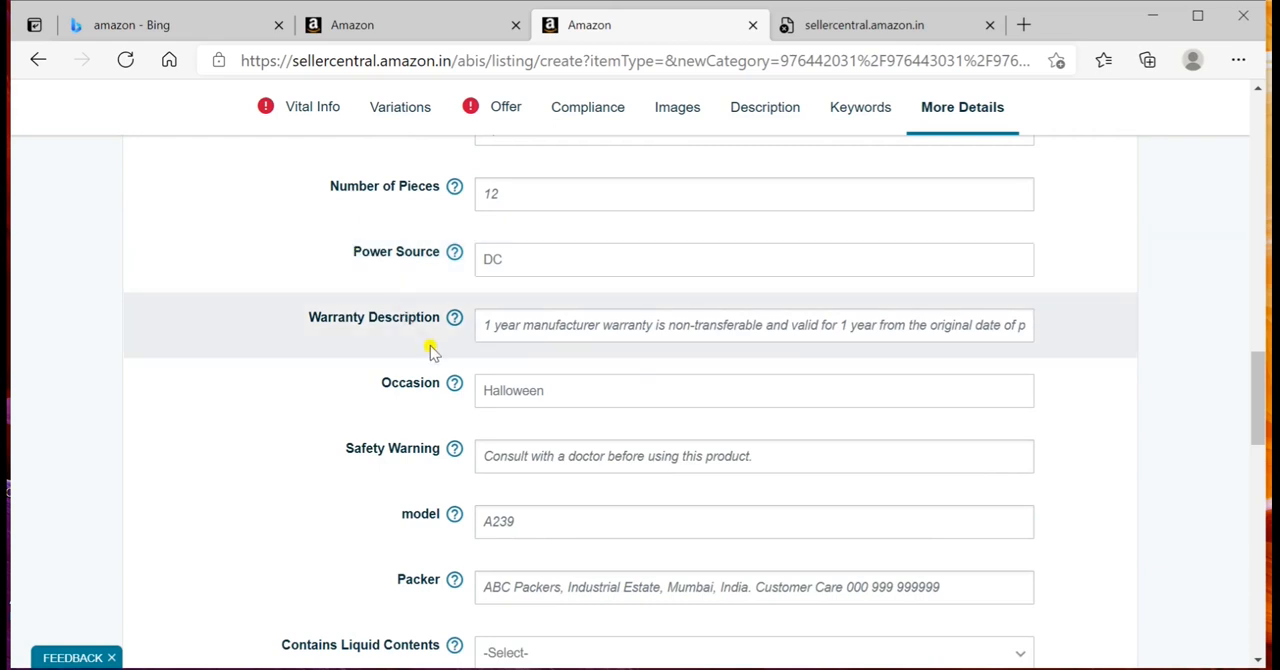
scroll(430, 350, up, 1)
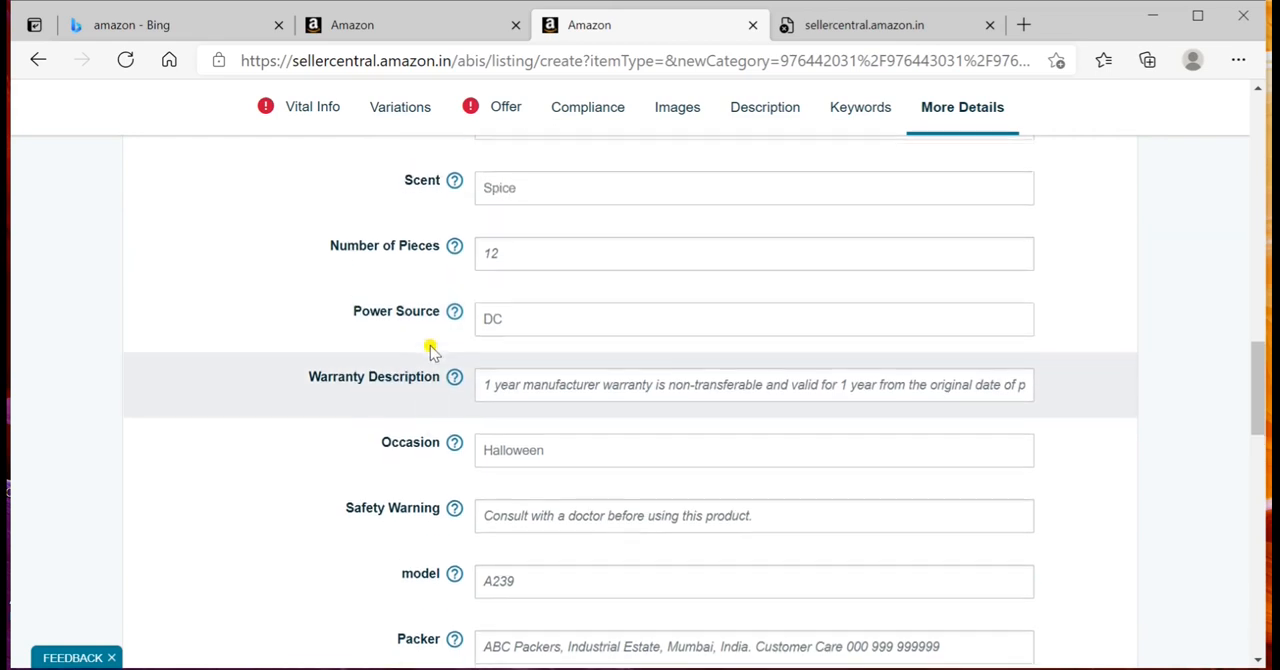
scroll(430, 345, down, 3)
scroll(431, 345, up, 1)
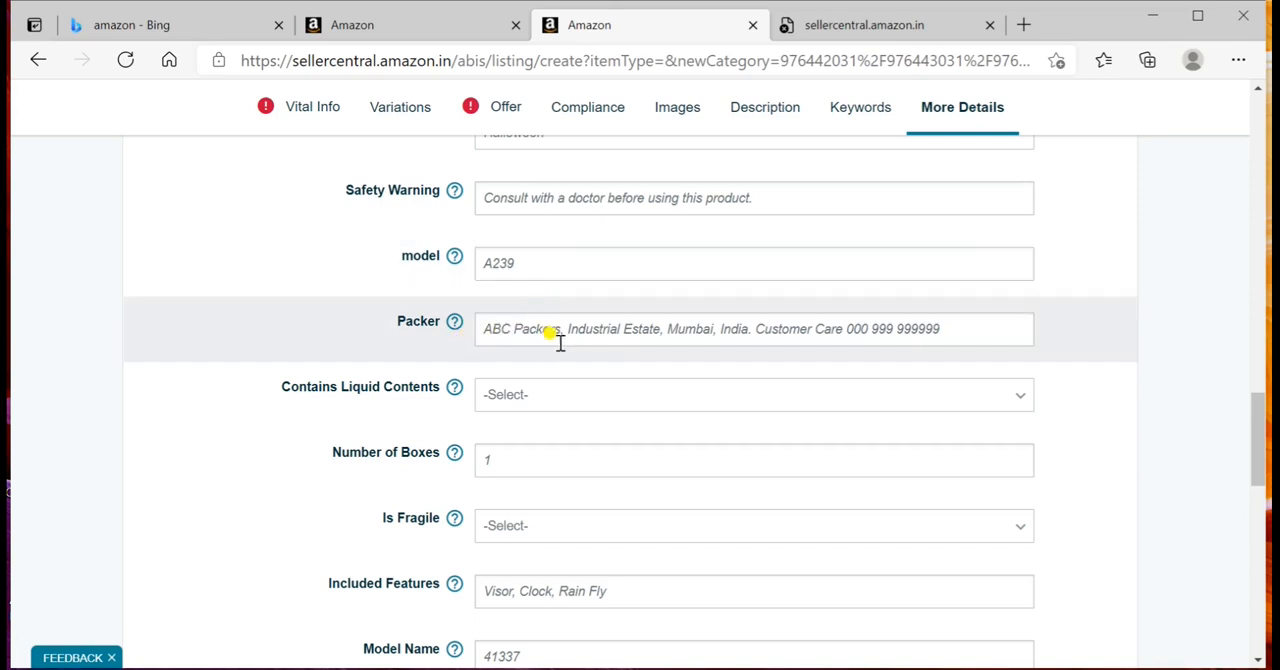
scroll(238, 495, down, 3)
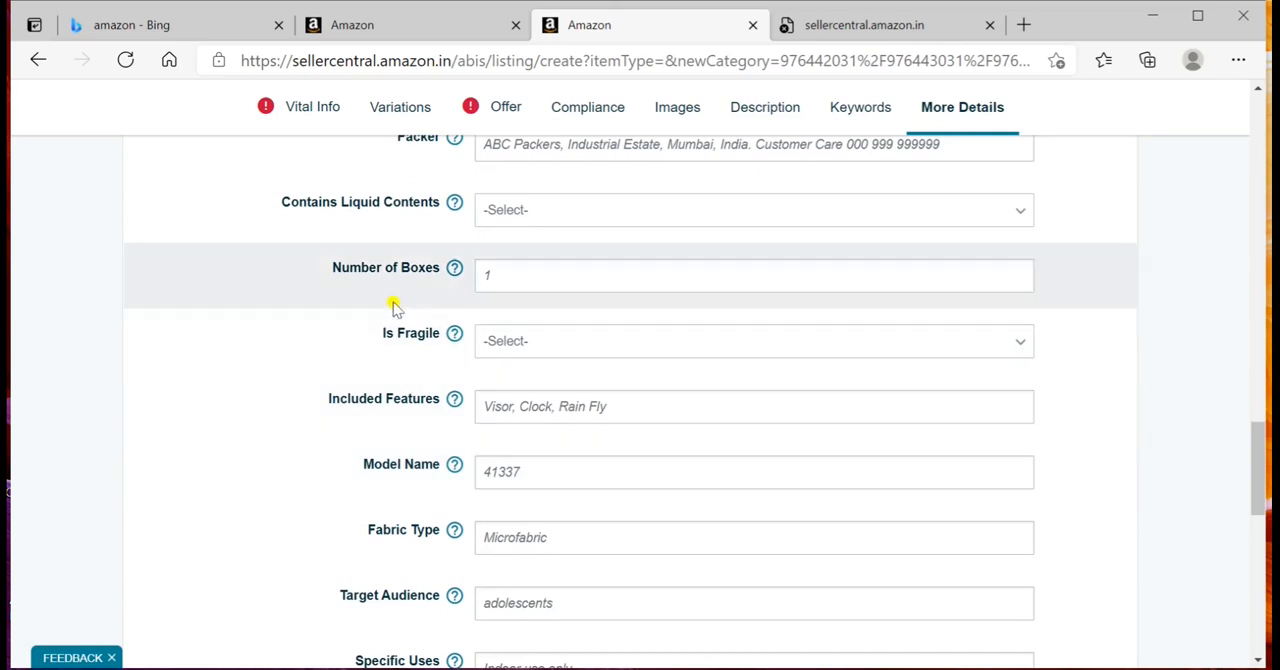
scroll(423, 443, down, 3)
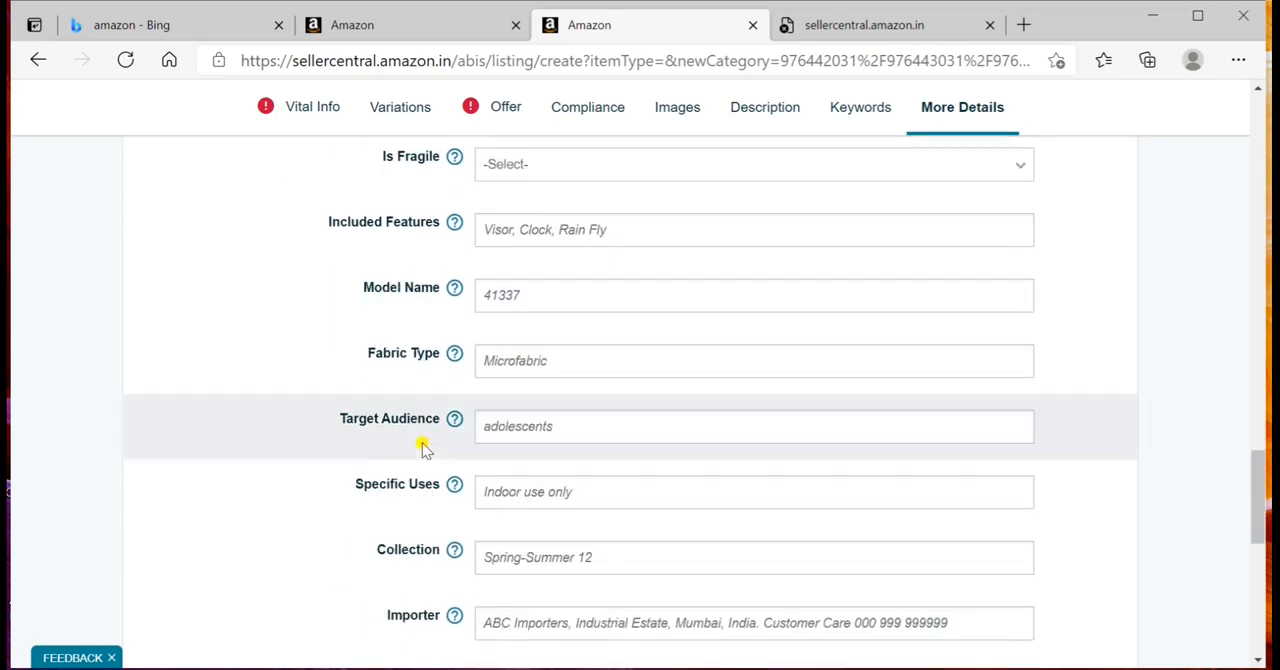
scroll(423, 448, down, 5)
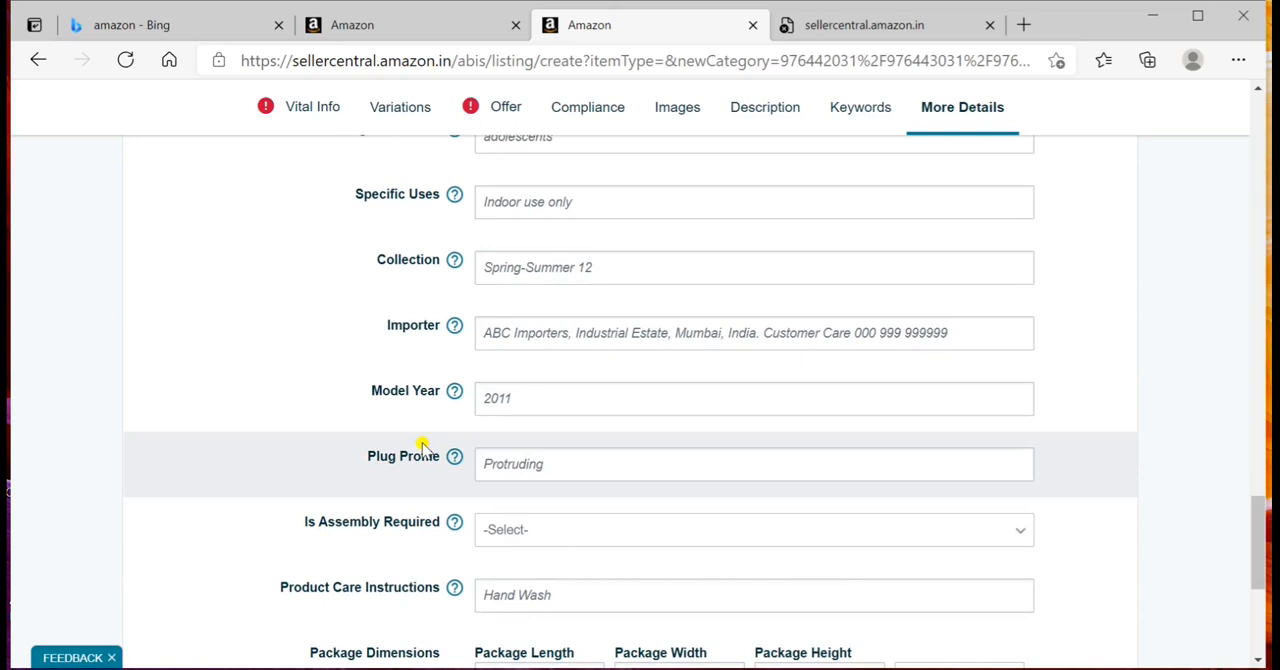
scroll(423, 448, down, 3)
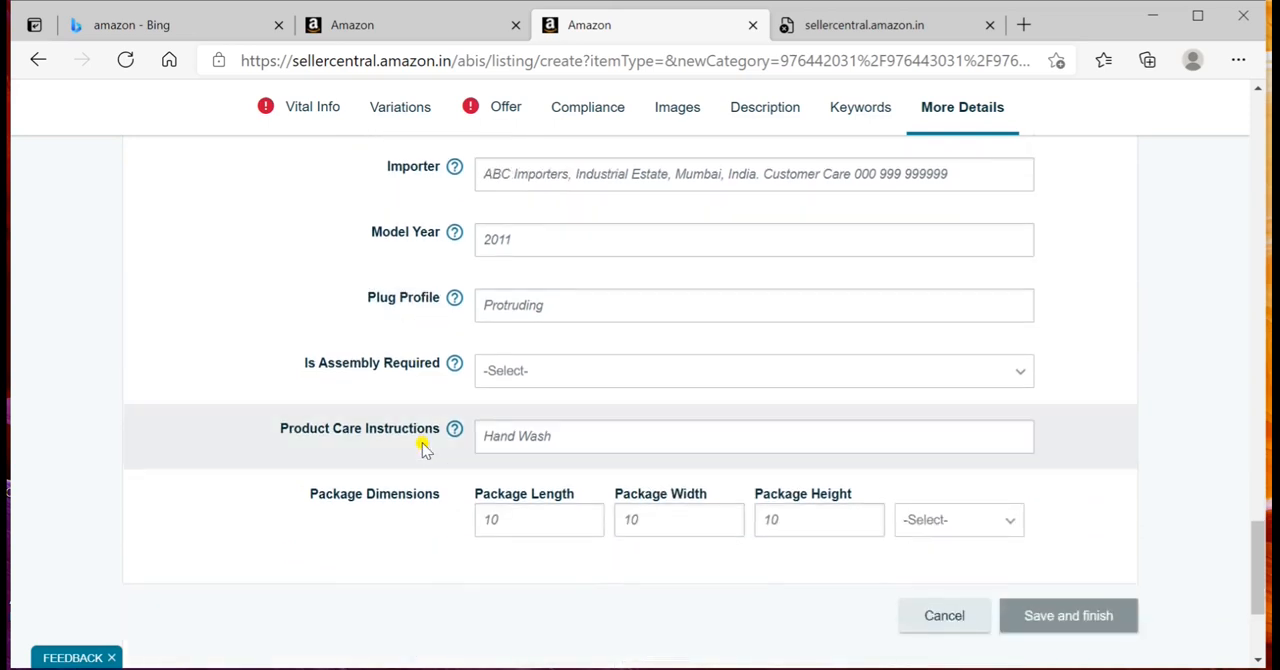